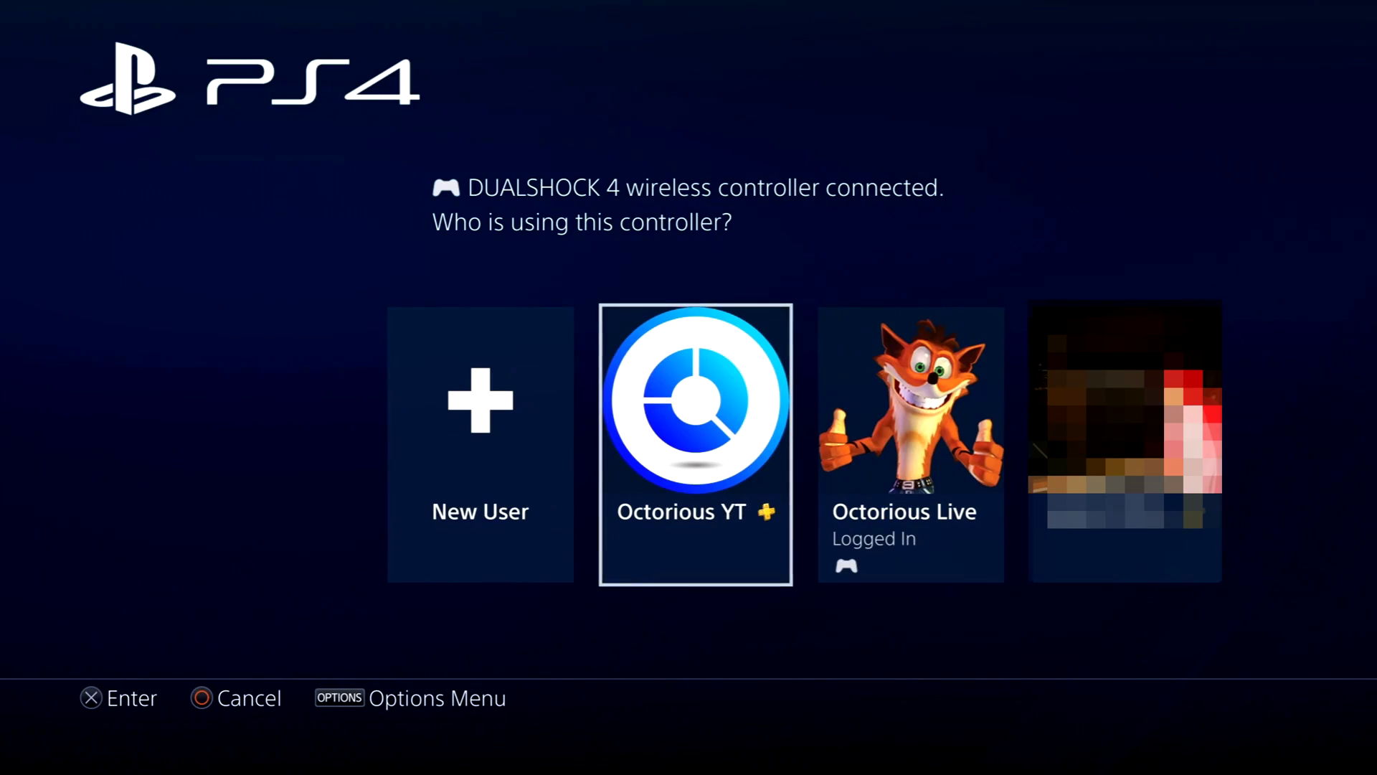
# Create a new PS4 user, accept the User Agreement, and continue to PlayStation Network sign-in
pyautogui.press('Left')
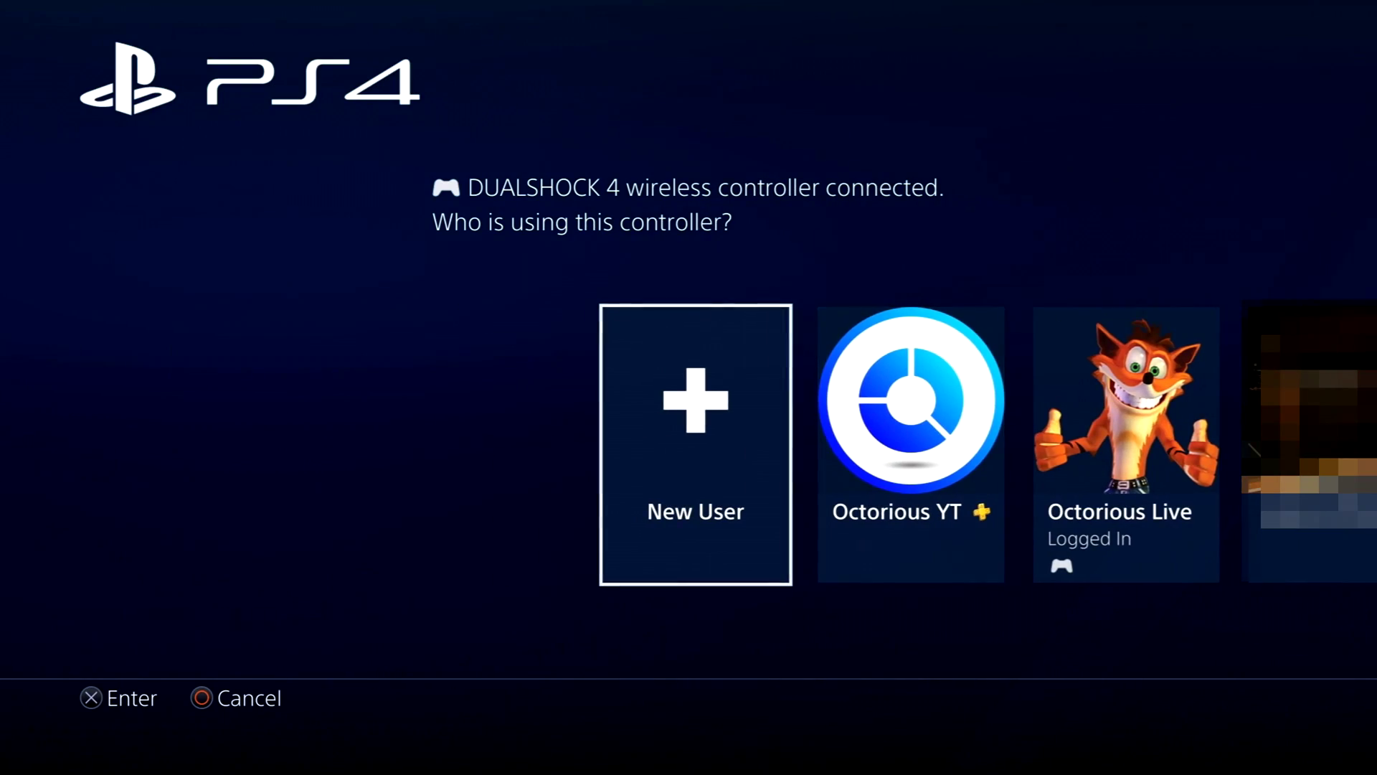
pyautogui.press('Return')
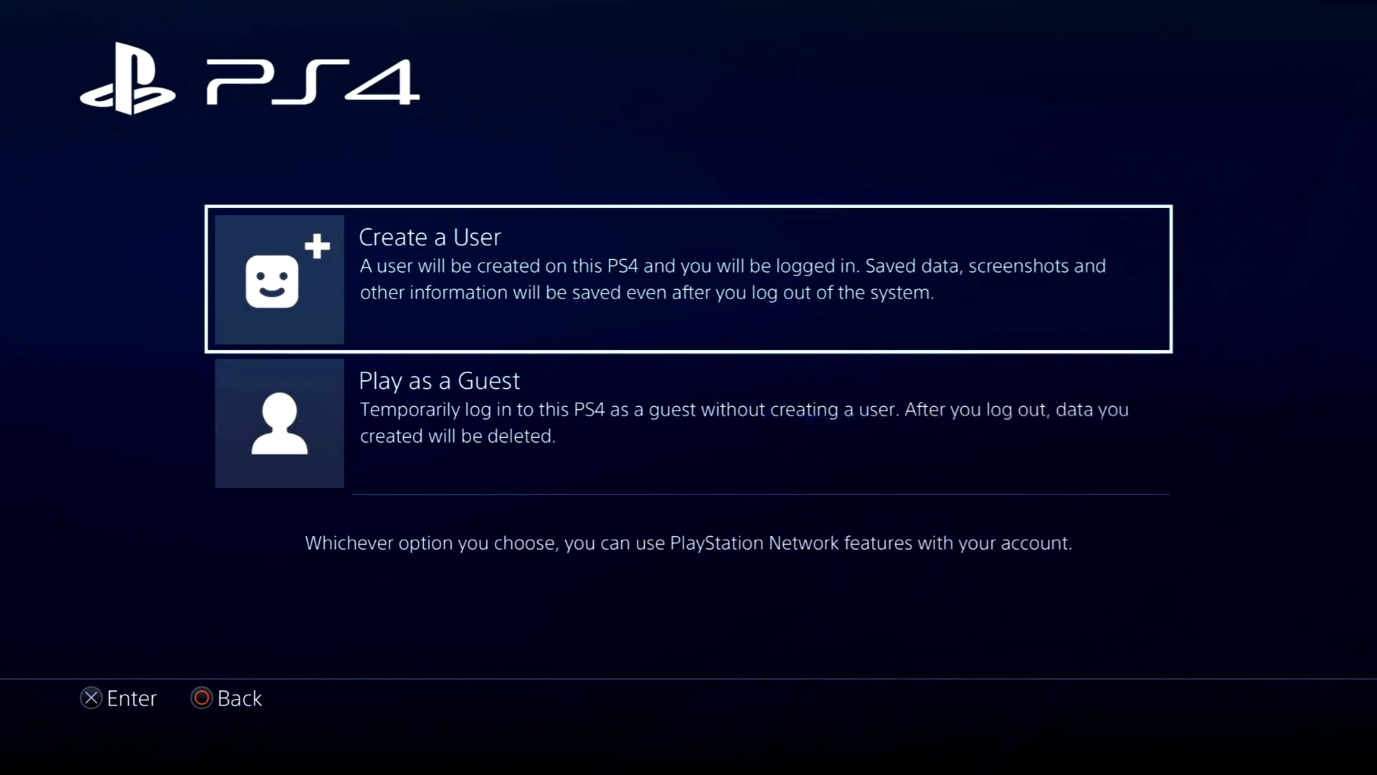
pyautogui.press('Return')
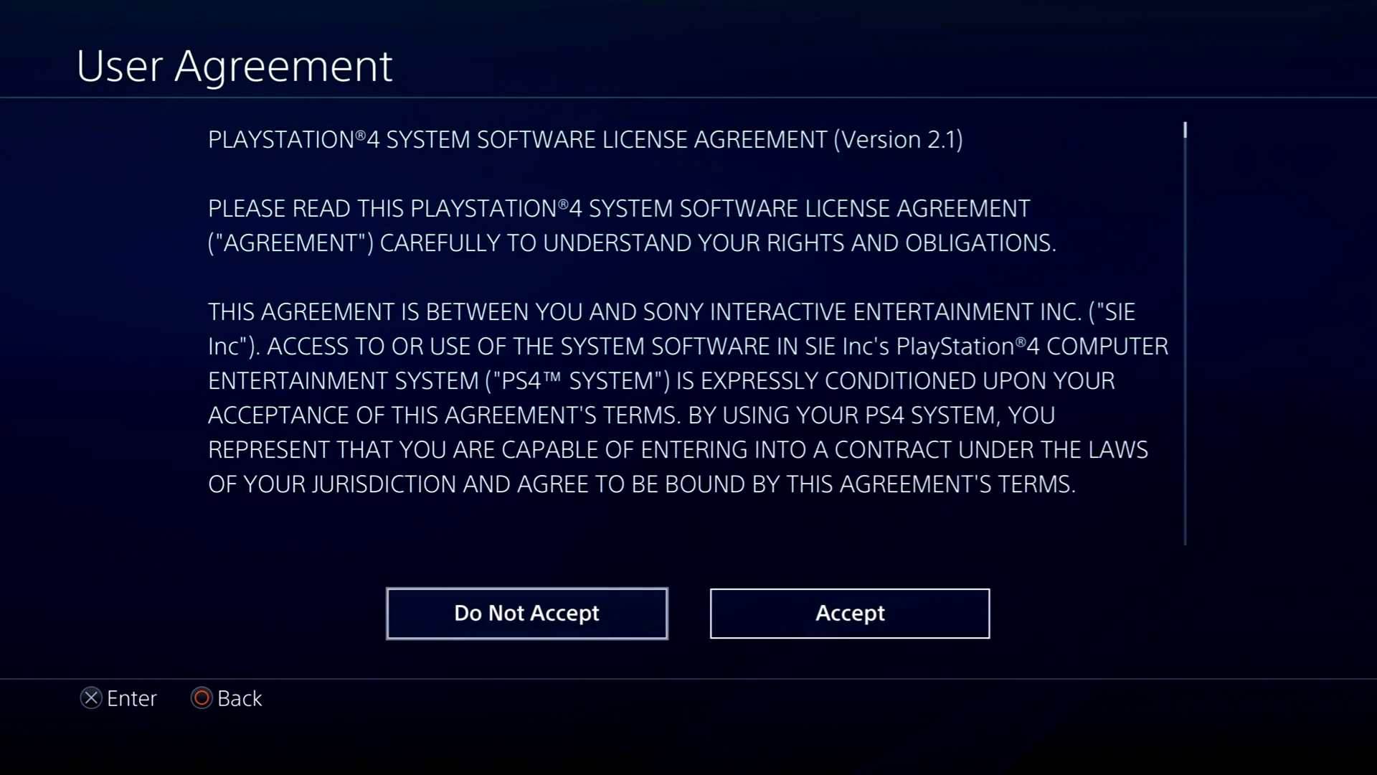
pyautogui.press('Right')
pyautogui.press('Return')
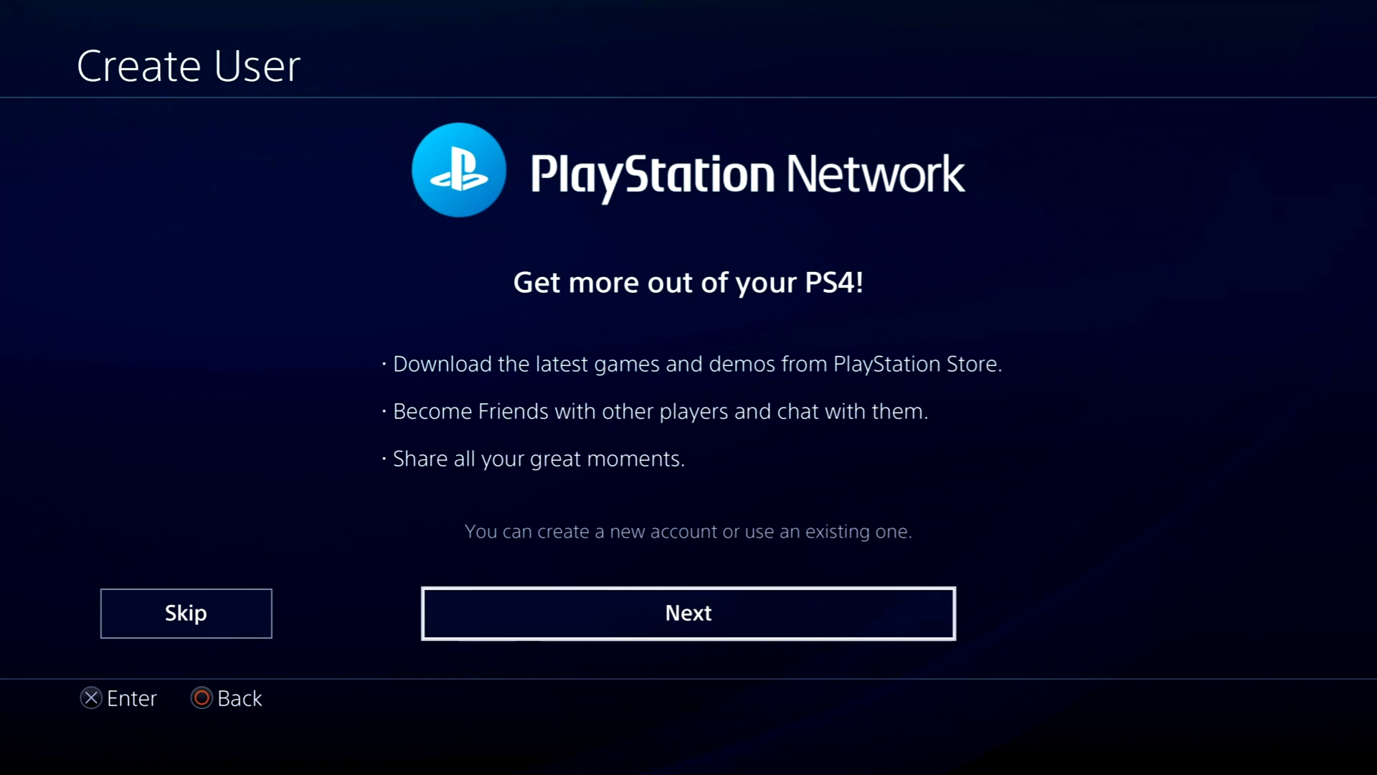
pyautogui.press('Return')
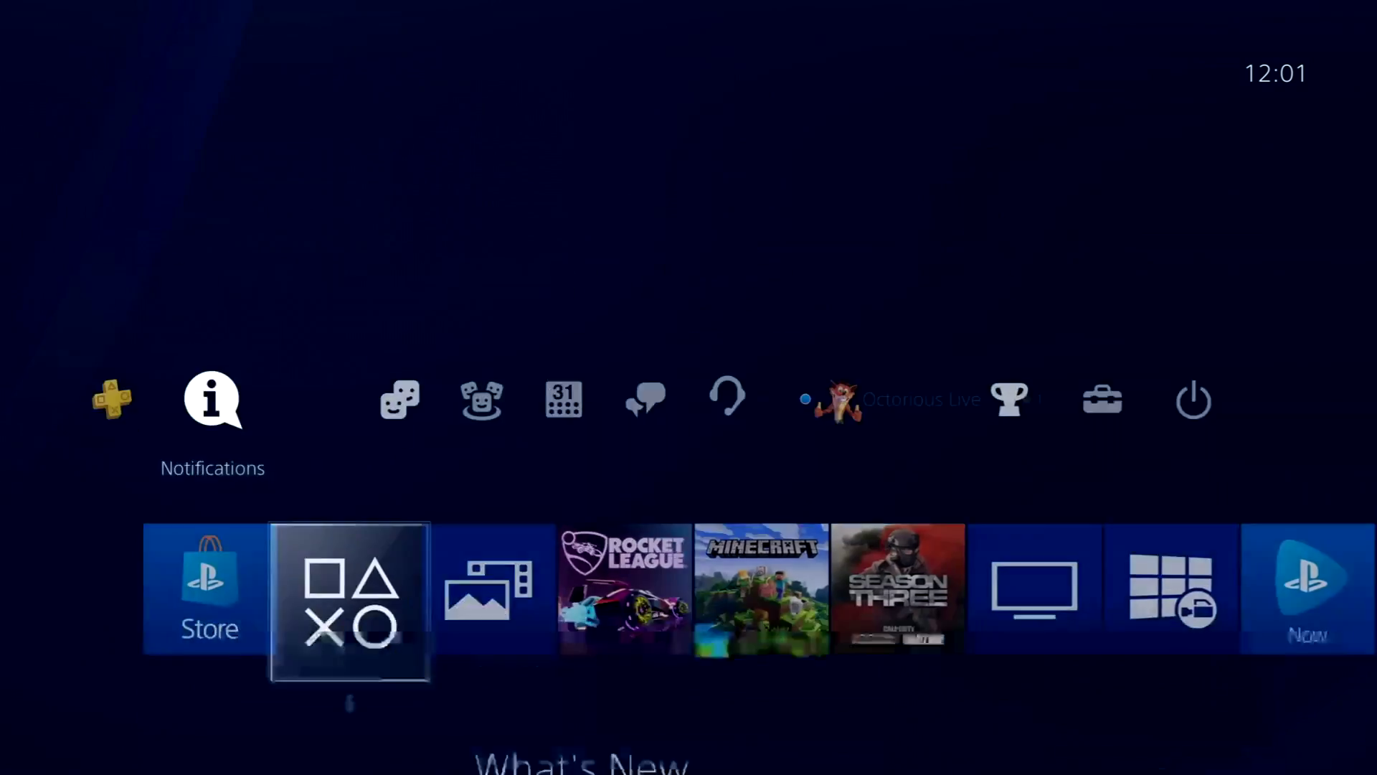
# Activate this console as the primary PS4 under Settings > Account Management
pyautogui.press('Right')
pyautogui.press('Return')
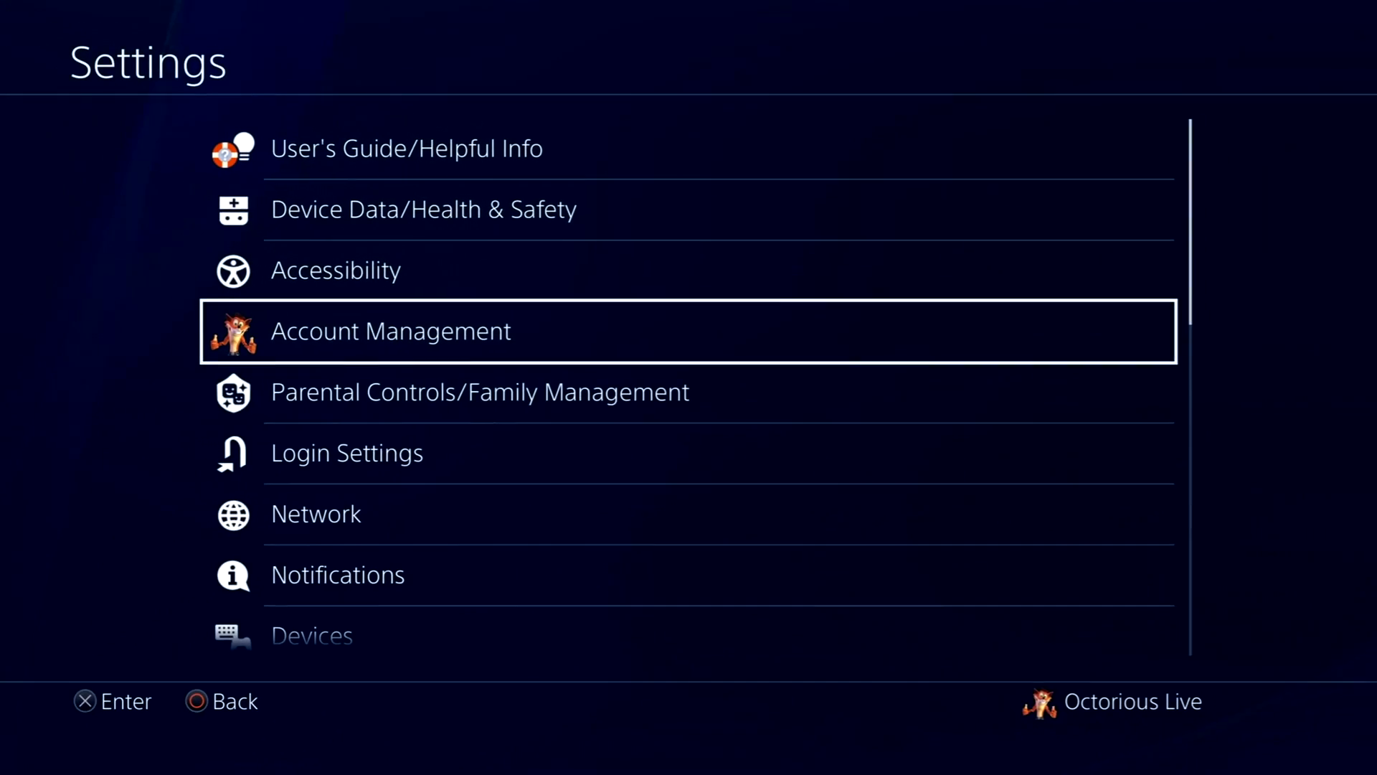
pyautogui.press('Return')
pyautogui.press('Down')
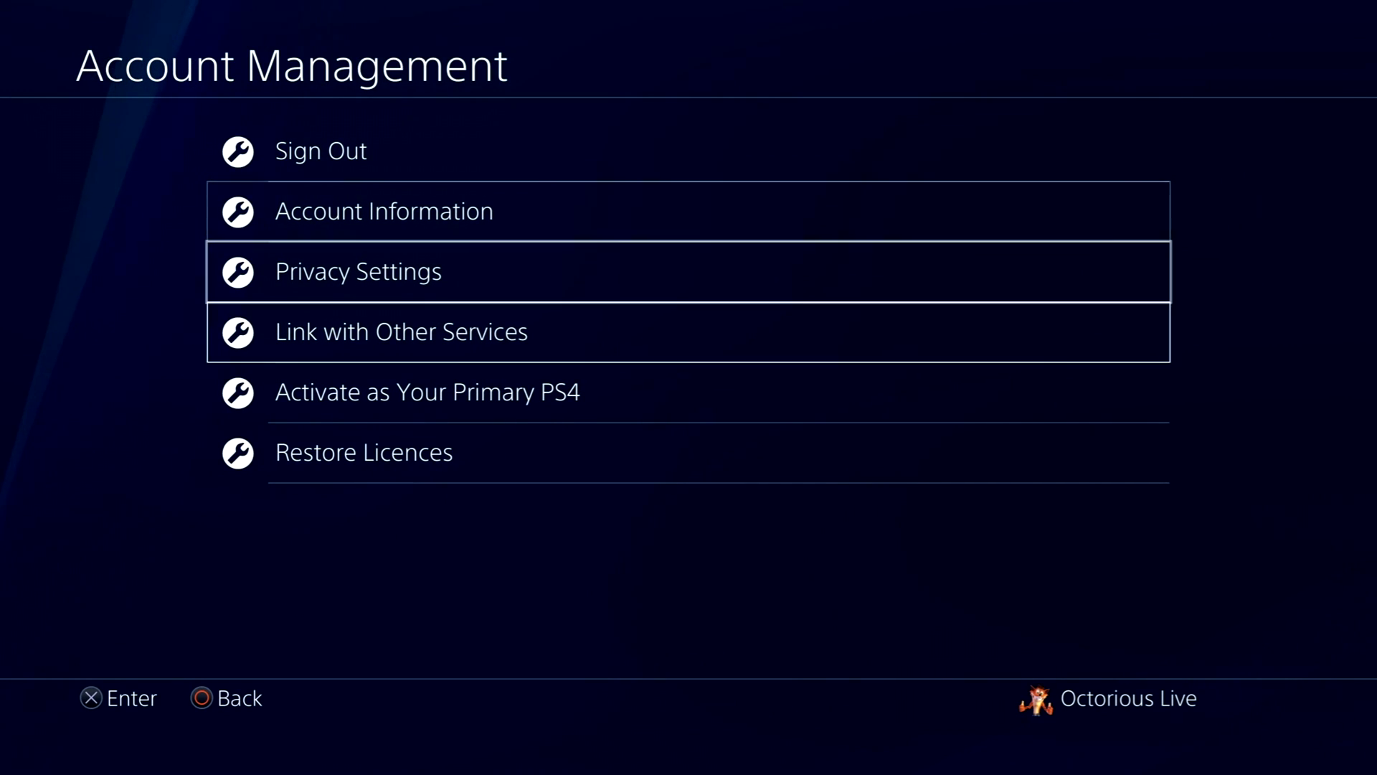
pyautogui.press('Down')
pyautogui.press('Down')
pyautogui.press('Return')
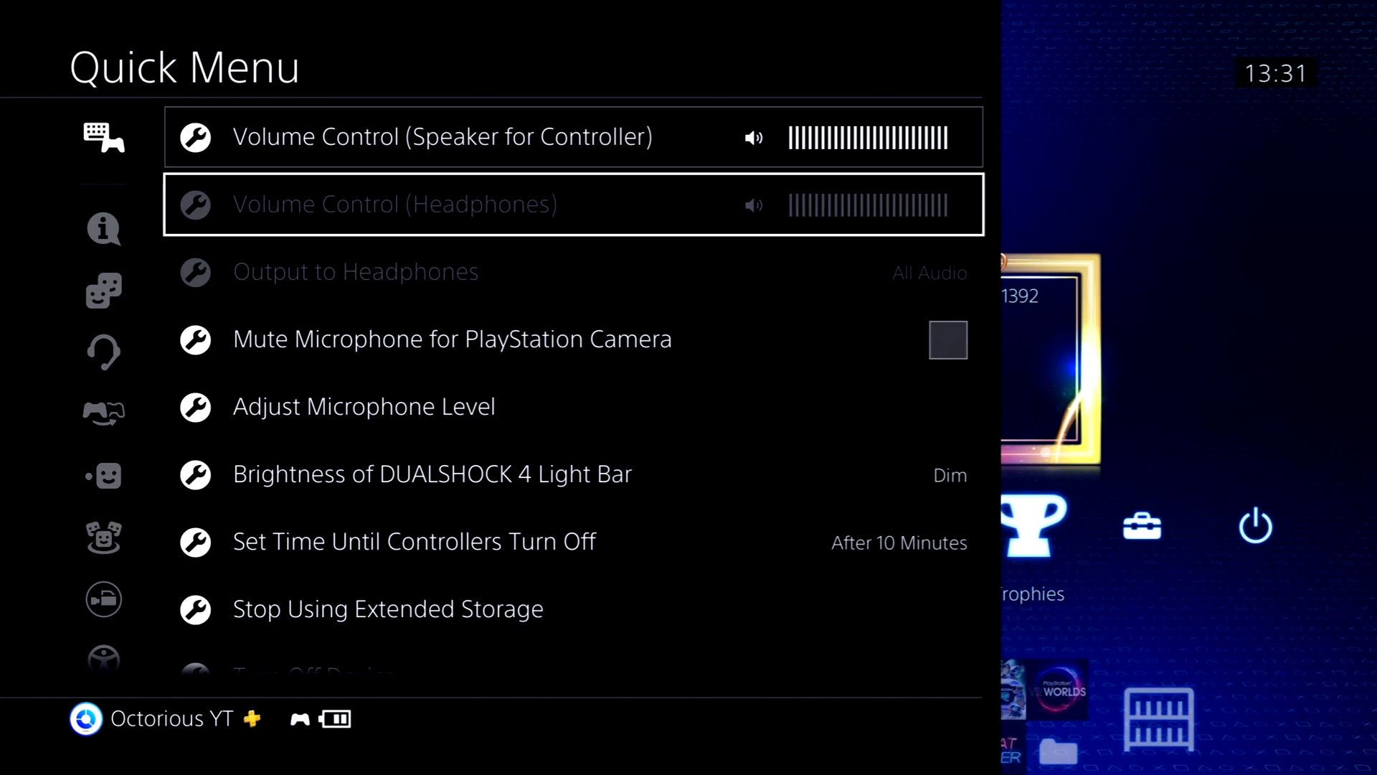
# Bring up the Quick Menu's Turn Off Device options
pyautogui.press('Down')
pyautogui.press('Down')
pyautogui.press('Down')
pyautogui.press('Down')
pyautogui.press('Down')
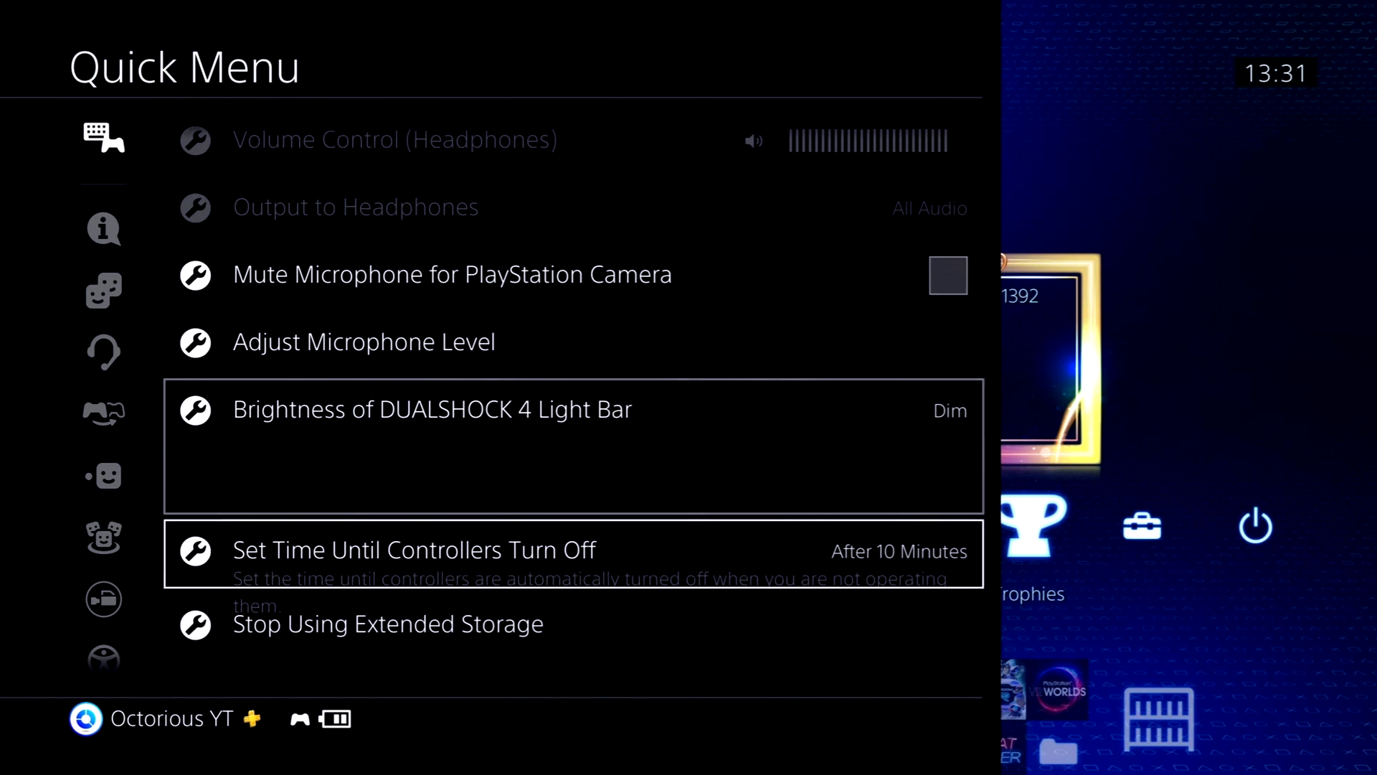
pyautogui.press('Down')
pyautogui.press('Return')
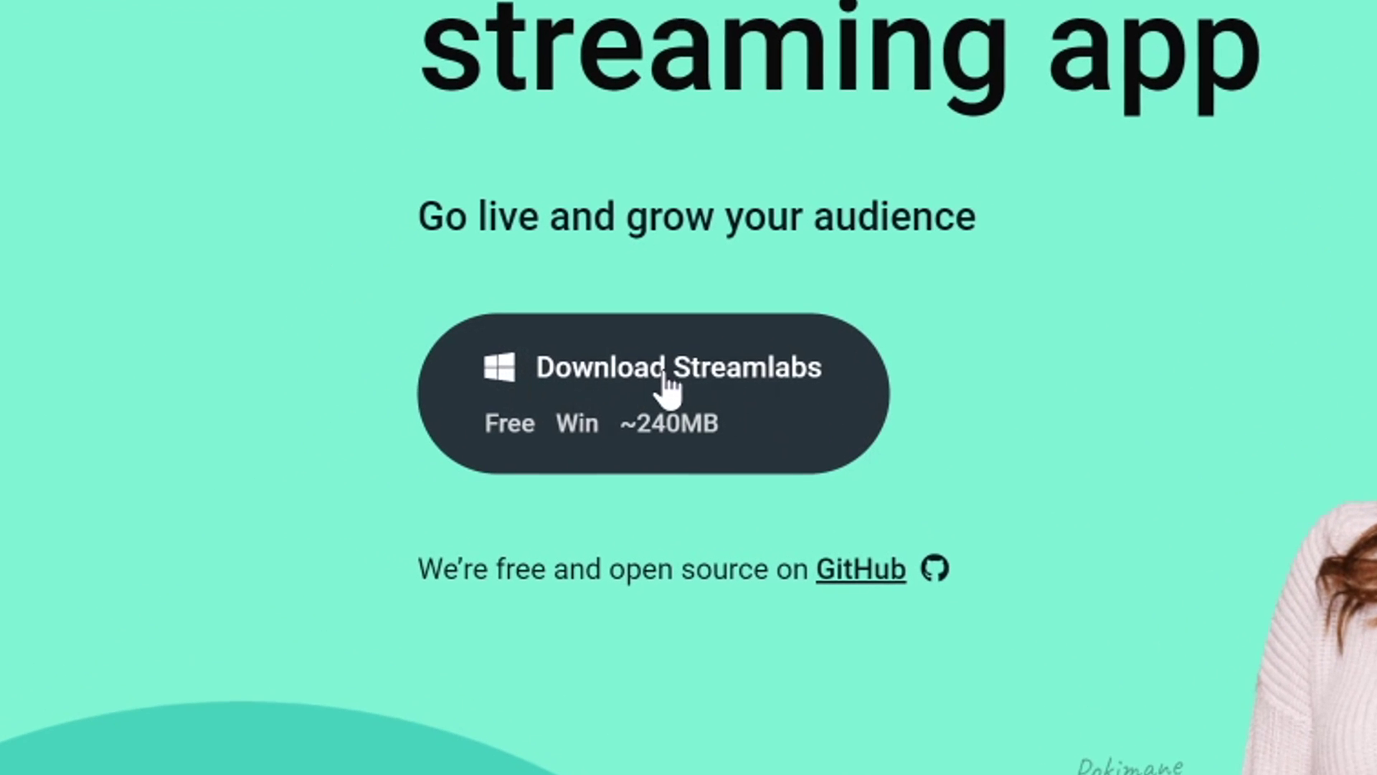
# Download the Streamlabs OBS 0.21.2 installer from streamlabs.com and save it to the Desktop
pyautogui.click(752, 364)
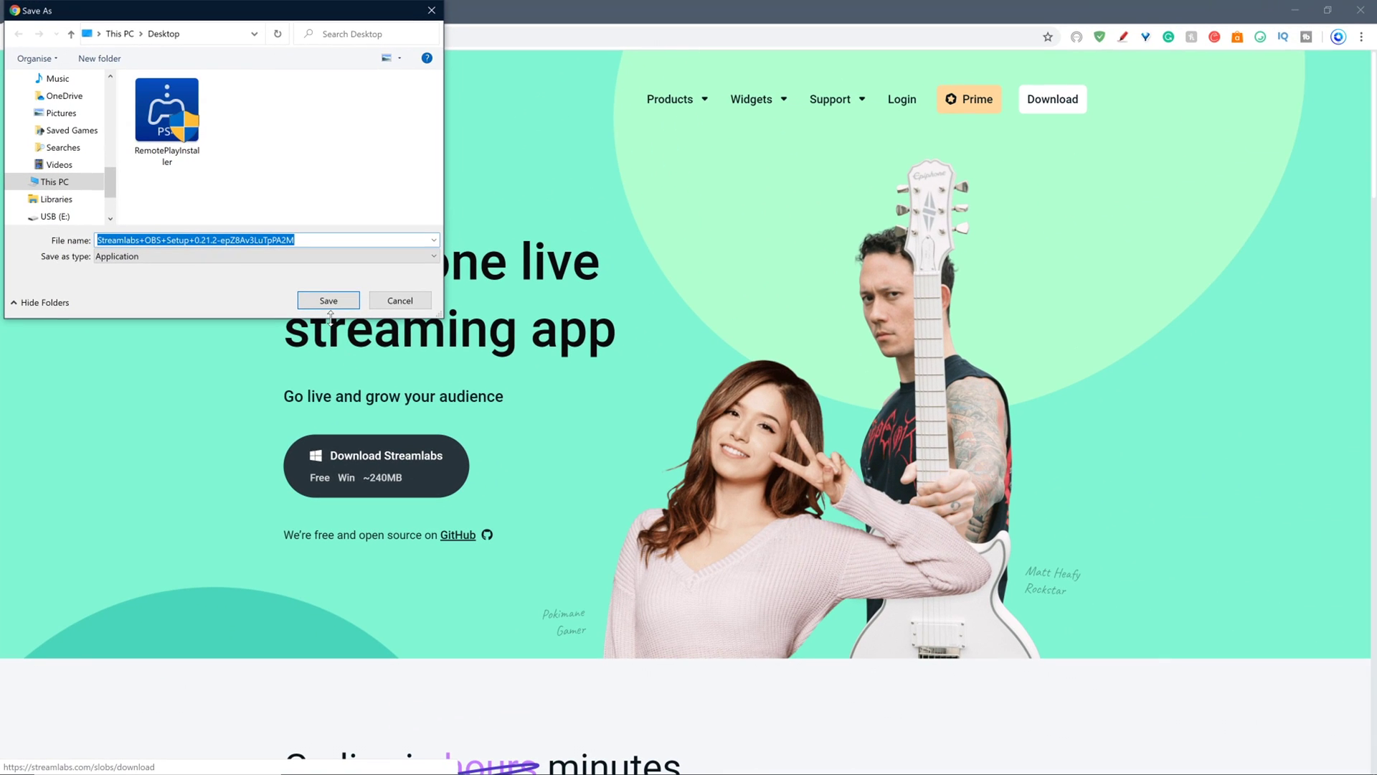
pyautogui.click(334, 307)
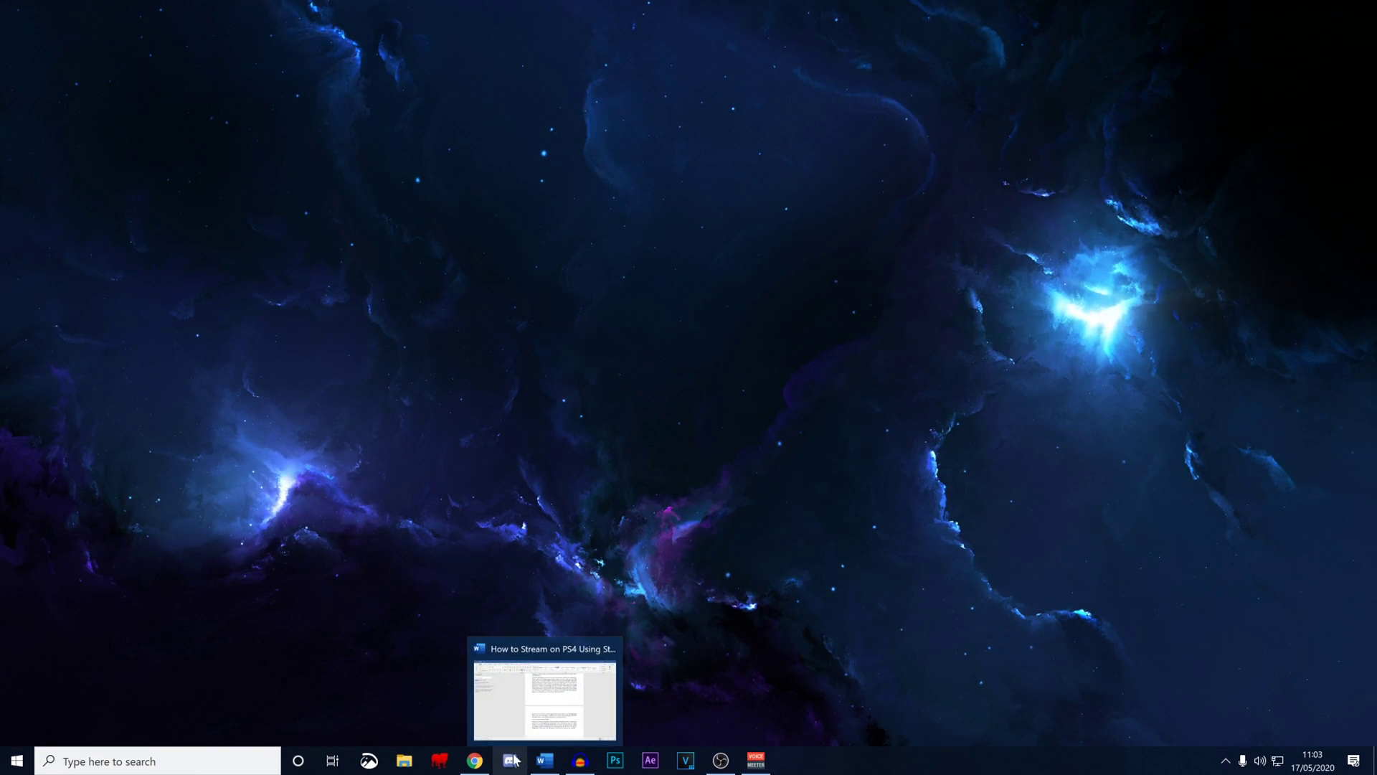
# In the PS4 Remote Play site's Windows PC users section, download the Windows PC installer
pyautogui.moveTo(484, 750)
pyautogui.click(486, 736)
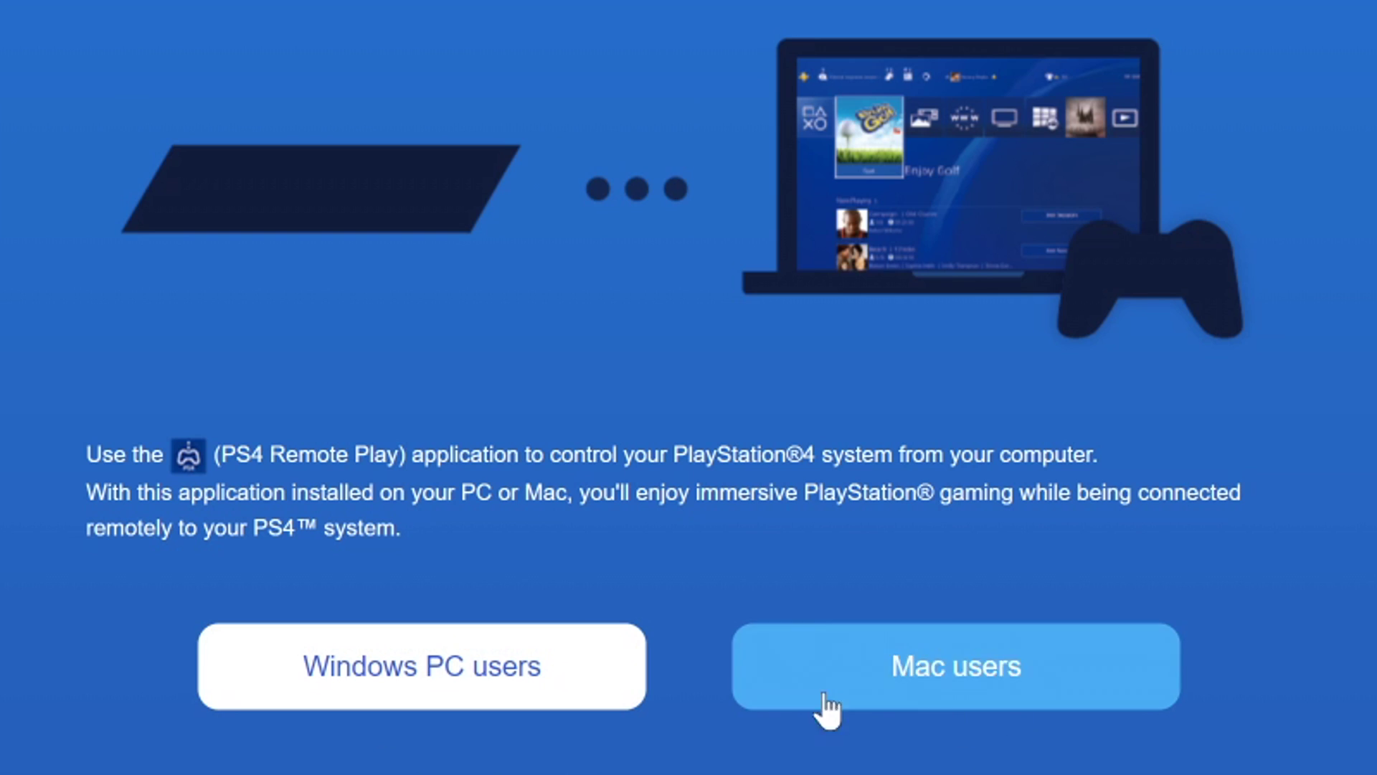
pyautogui.click(824, 696)
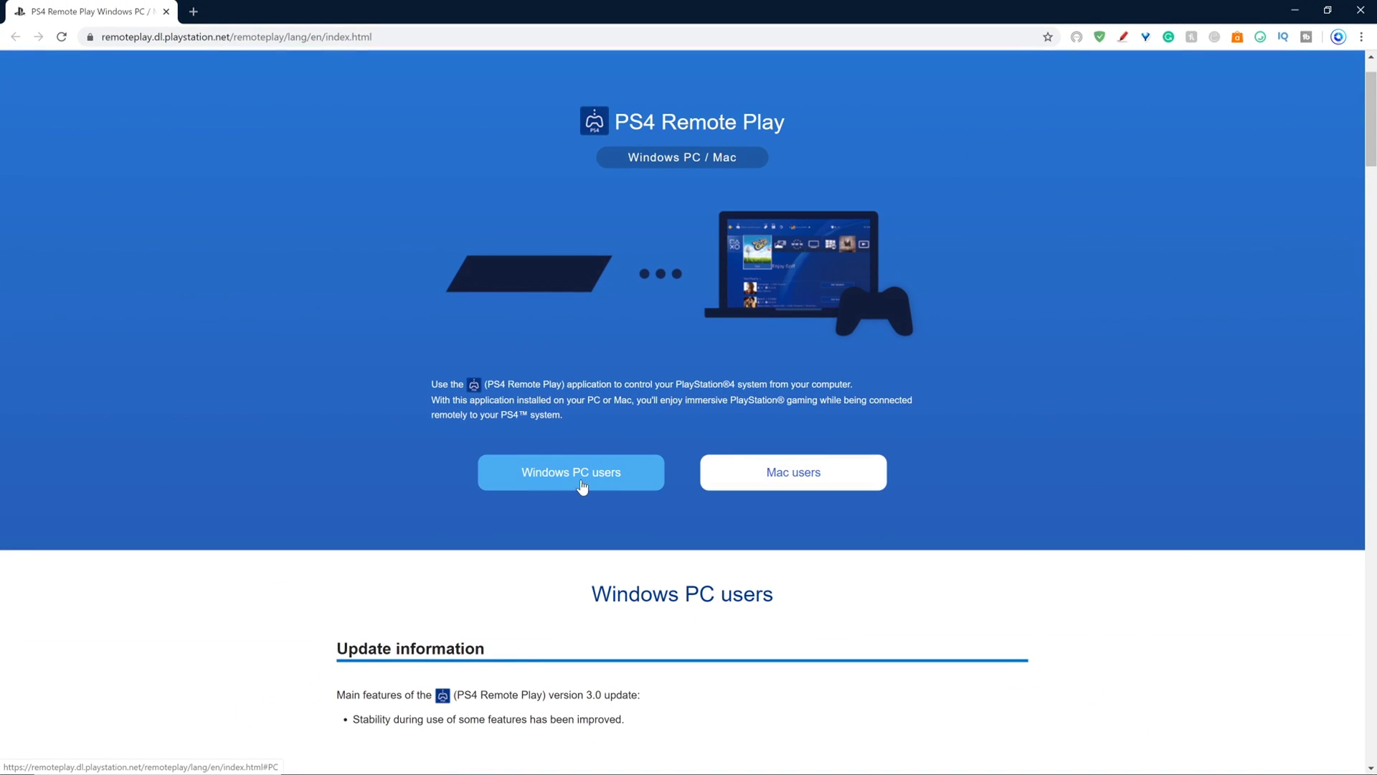
pyautogui.click(583, 485)
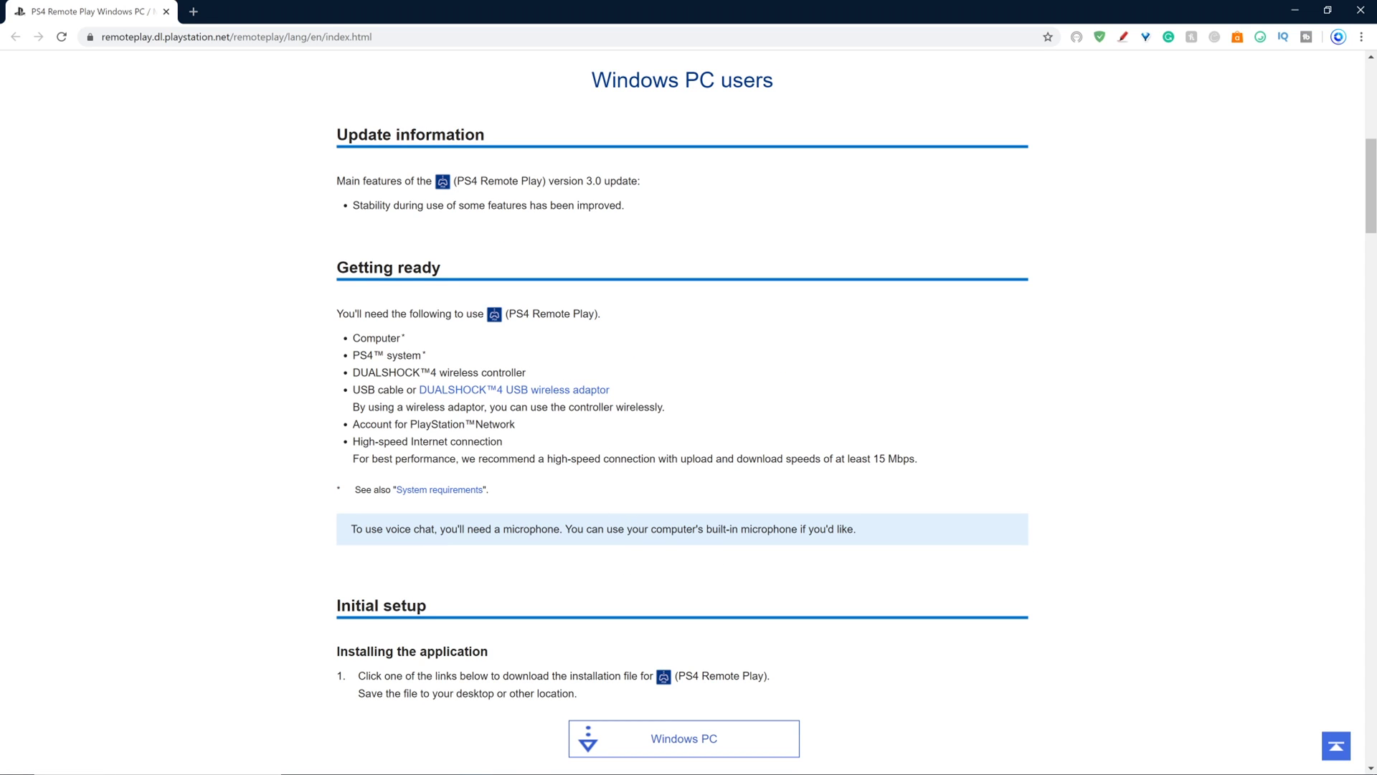
pyautogui.scroll(-2, 742, 691)
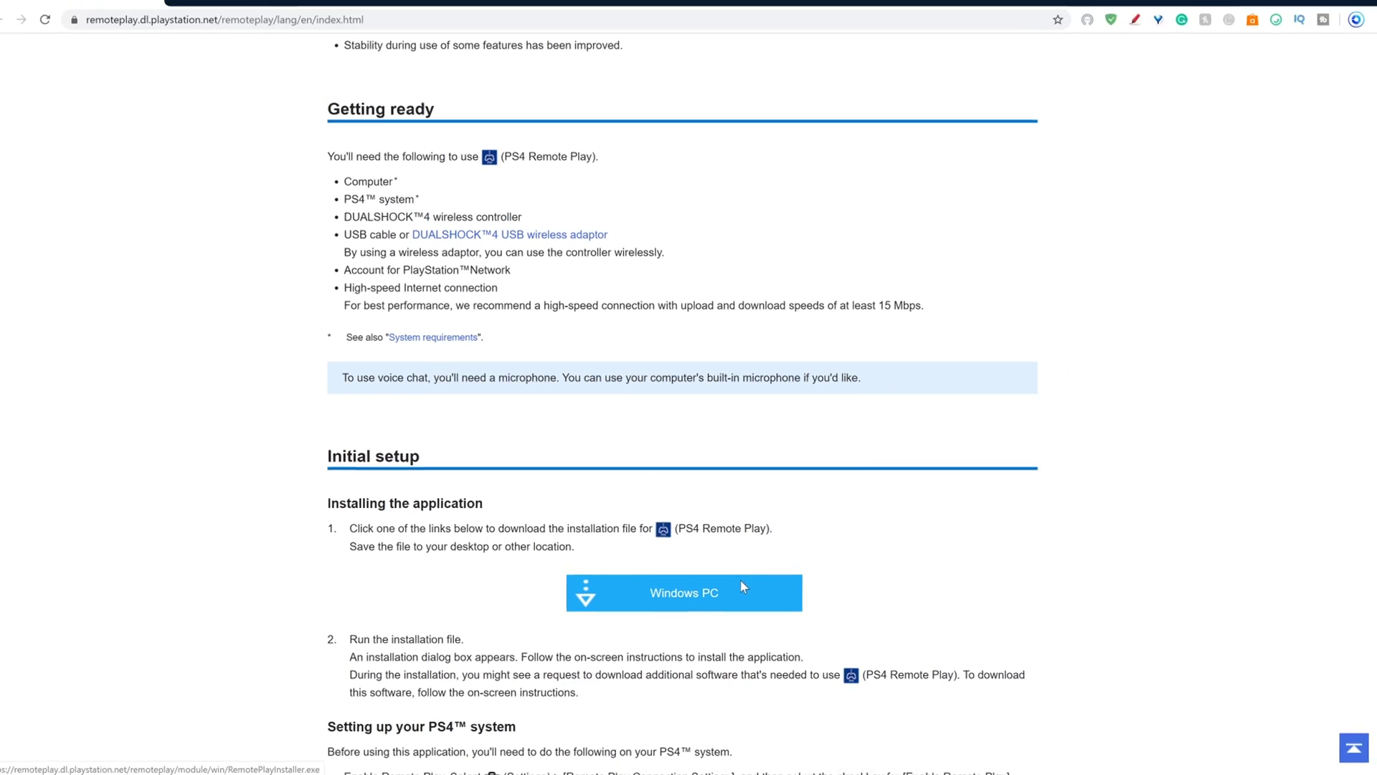
pyautogui.click(700, 542)
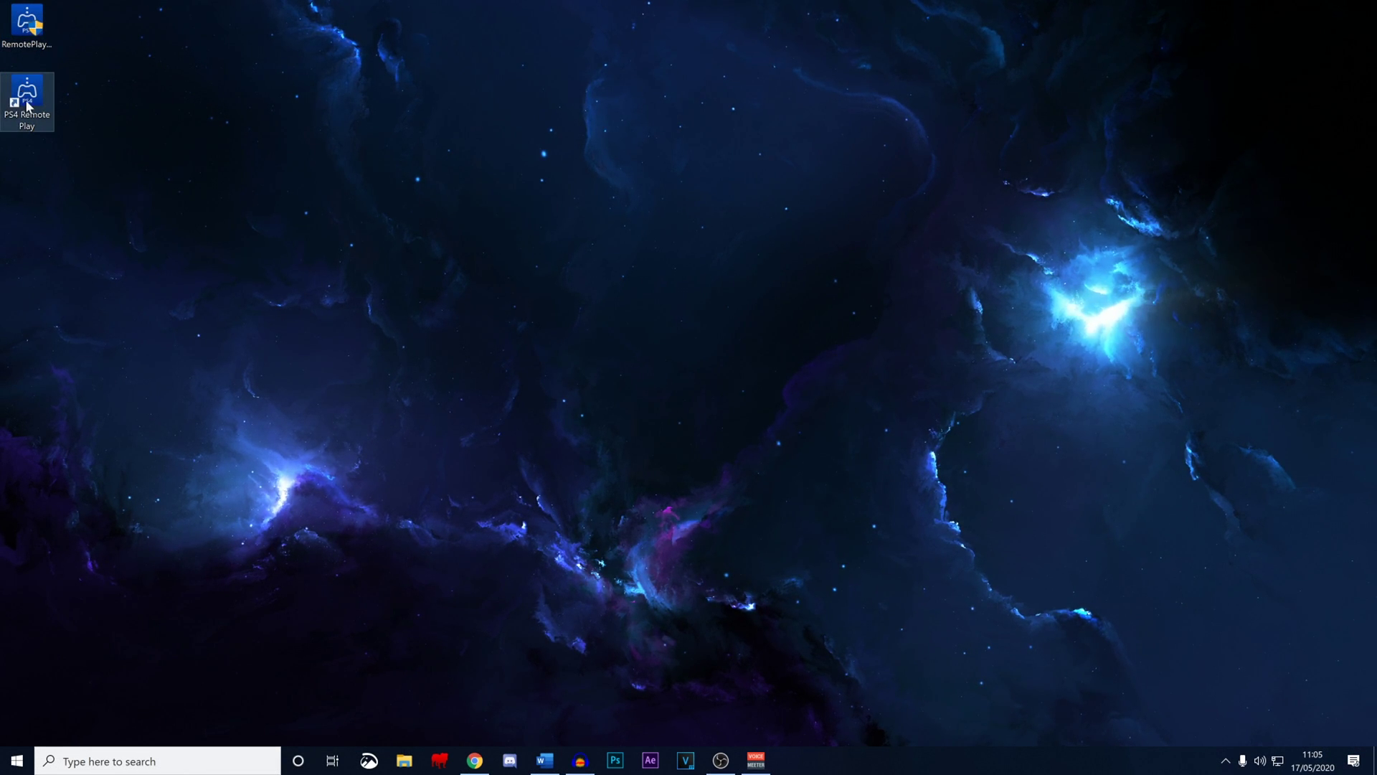
# Launch PS4 Remote Play from the desktop and review its Best (1080p), High frame rate settings
pyautogui.moveTo(27, 106); pyautogui.dragTo(195, 290)
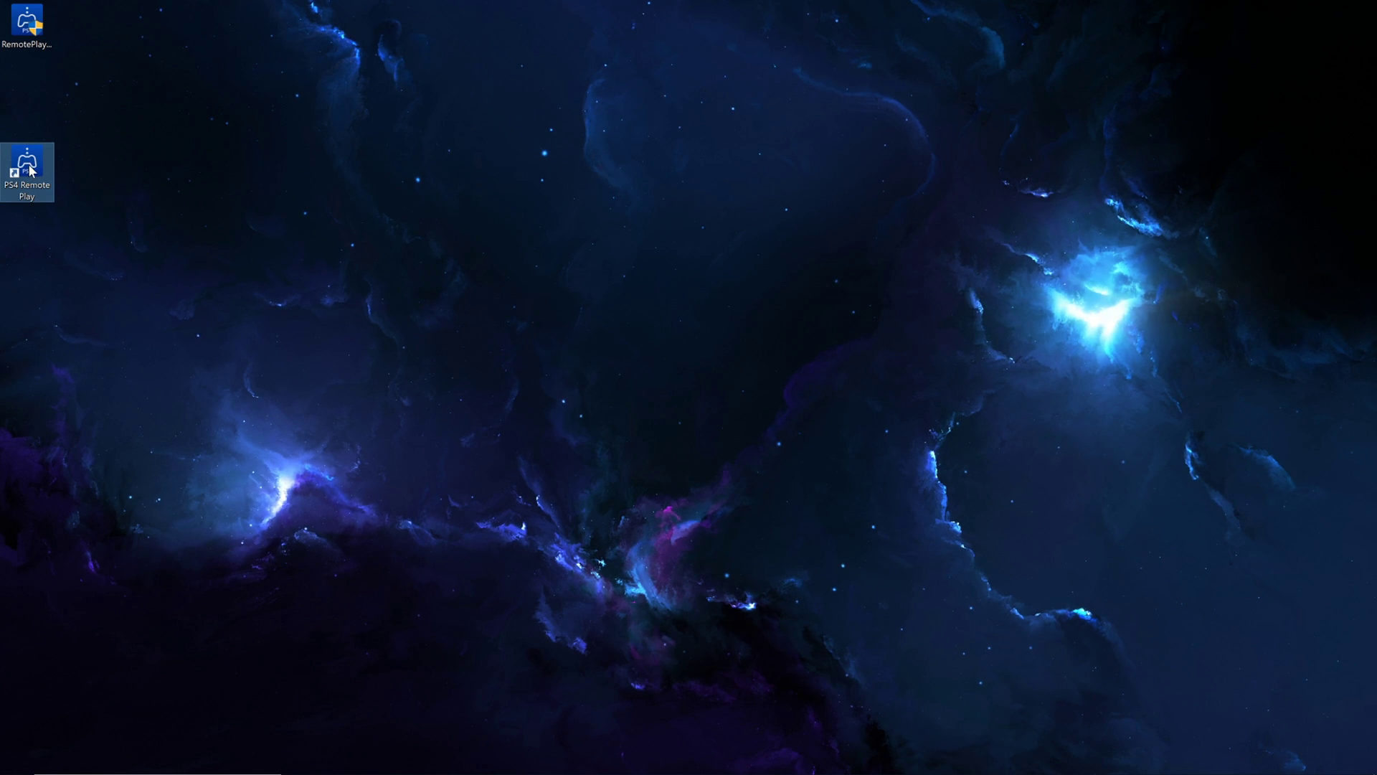
pyautogui.doubleClick(27, 165)
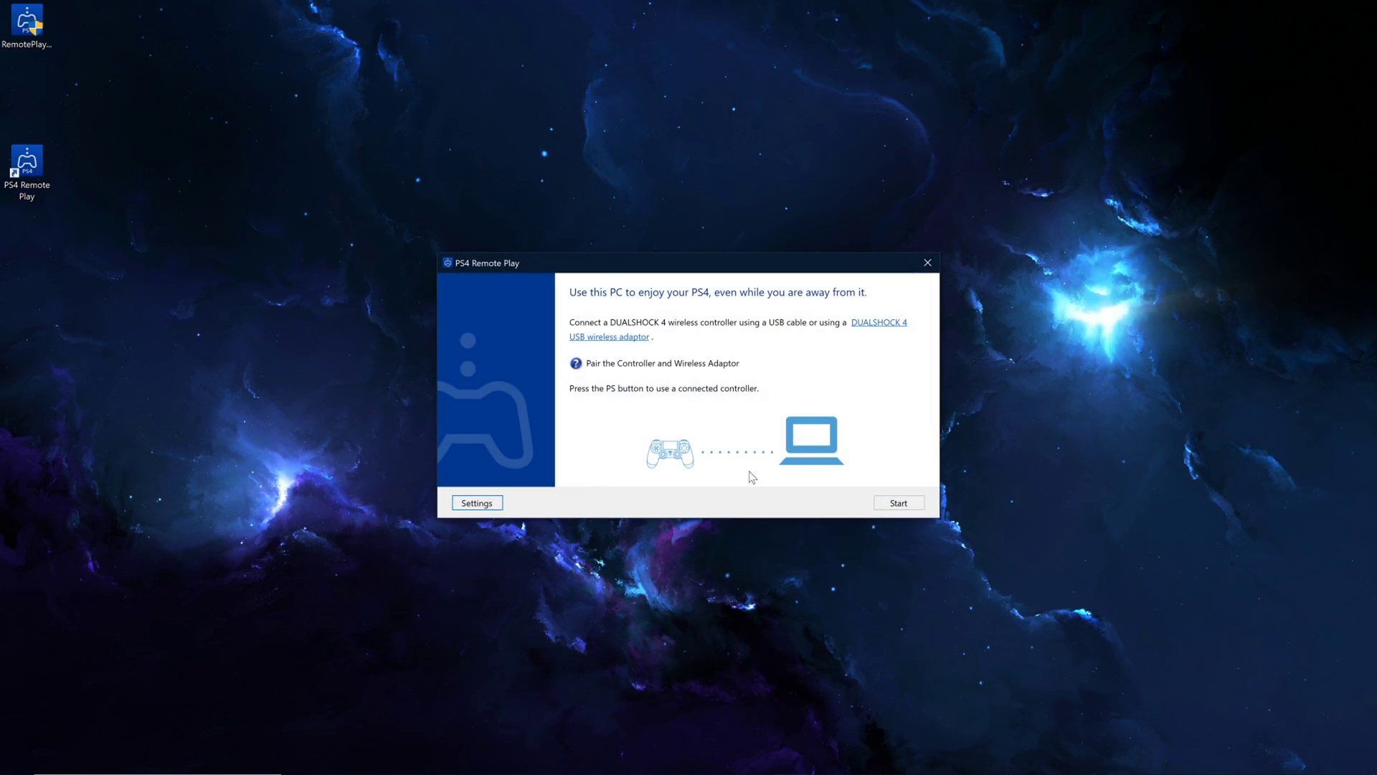
pyautogui.click(479, 504)
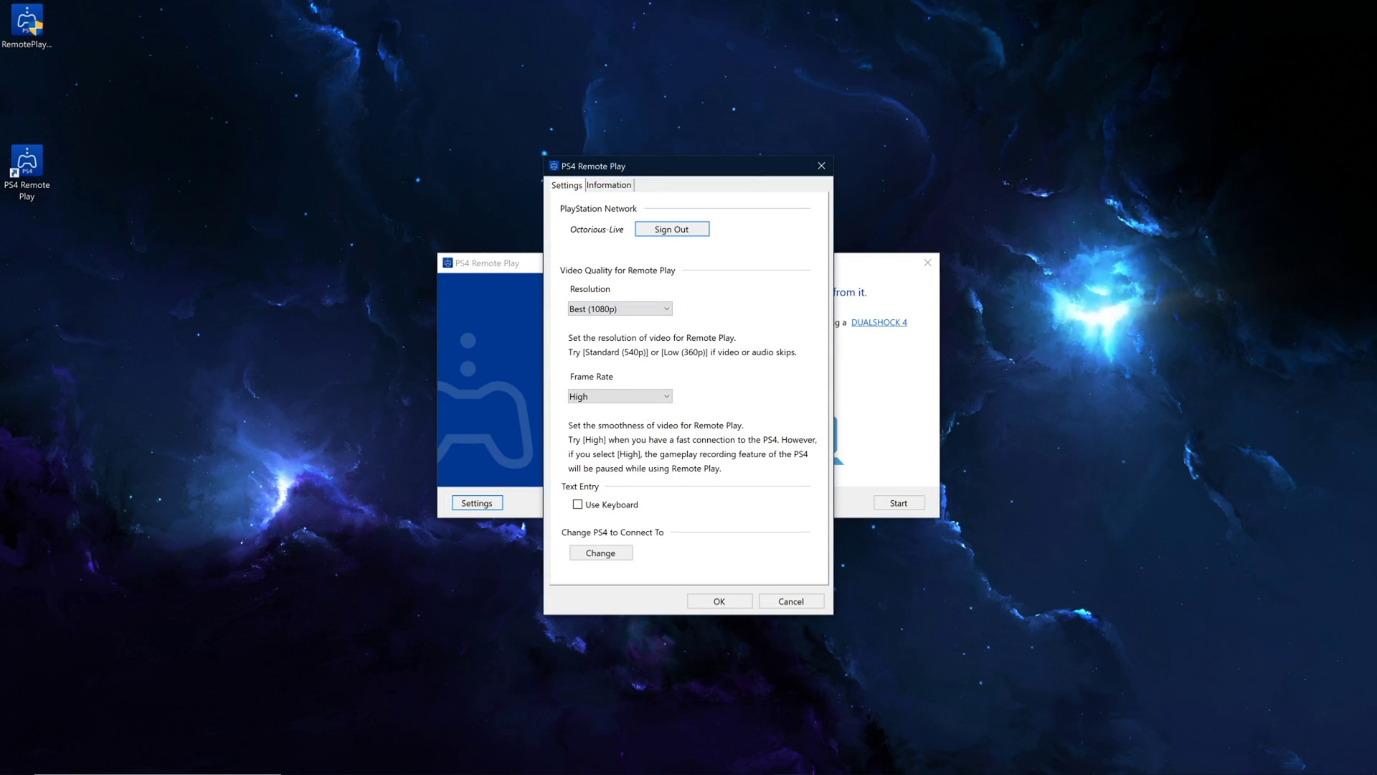
pyautogui.click(718, 600)
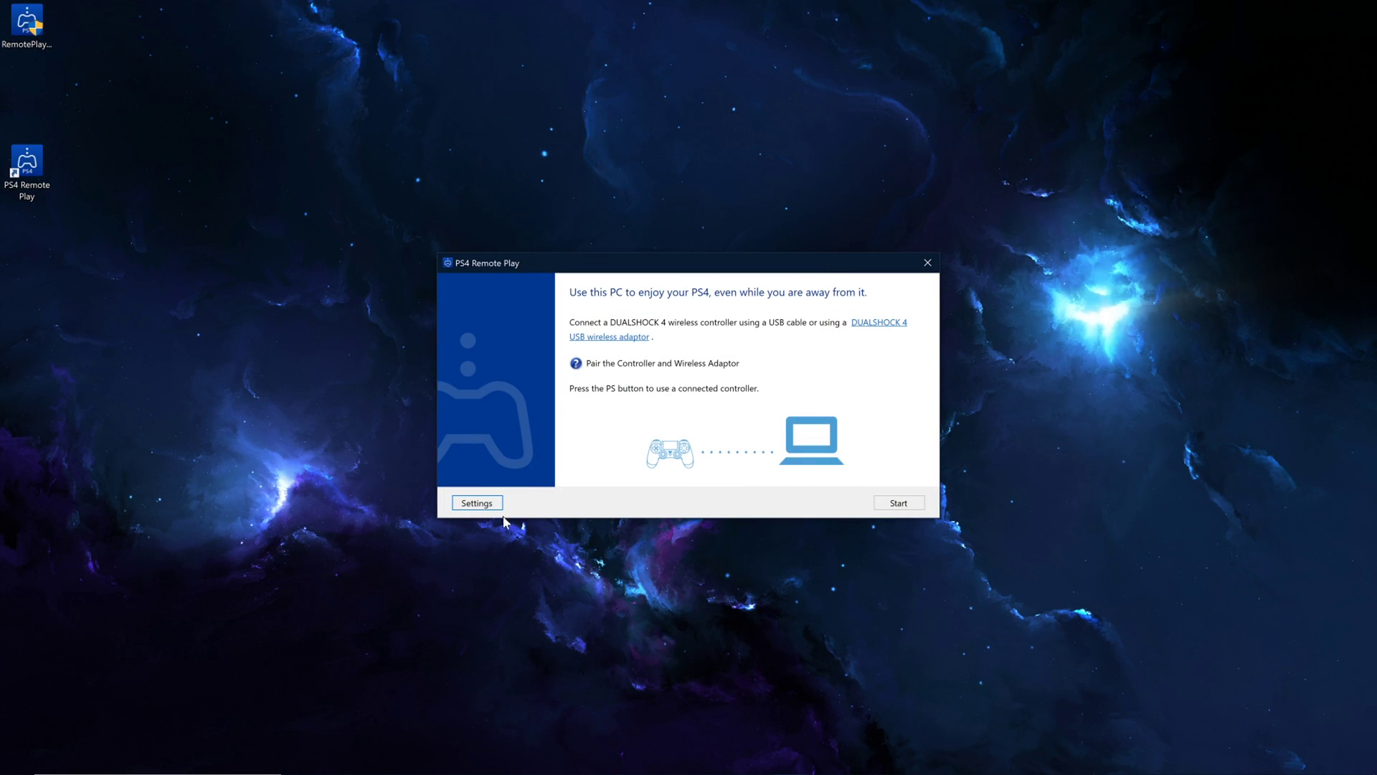
# Change the Remote Play resolution to High (720p) in Settings
pyautogui.click(477, 503)
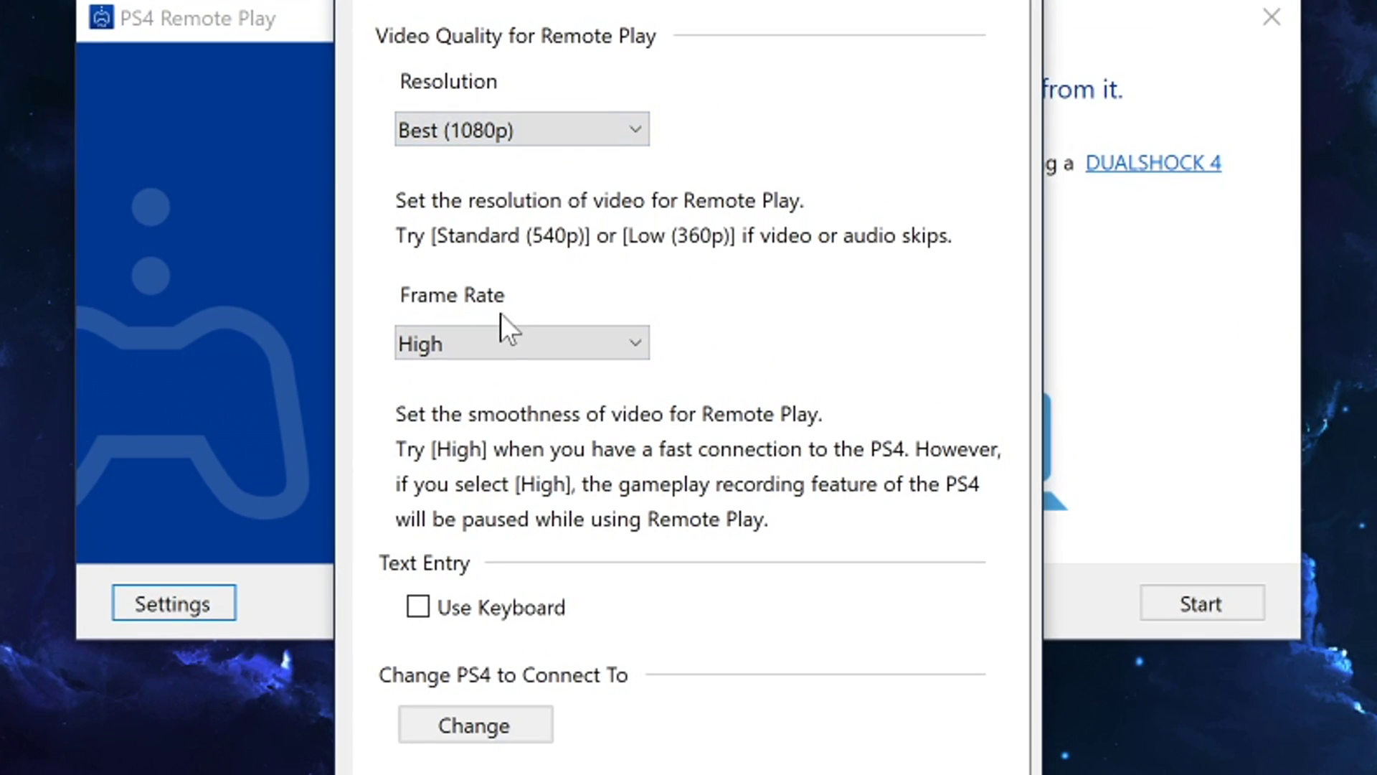
pyautogui.click(498, 344)
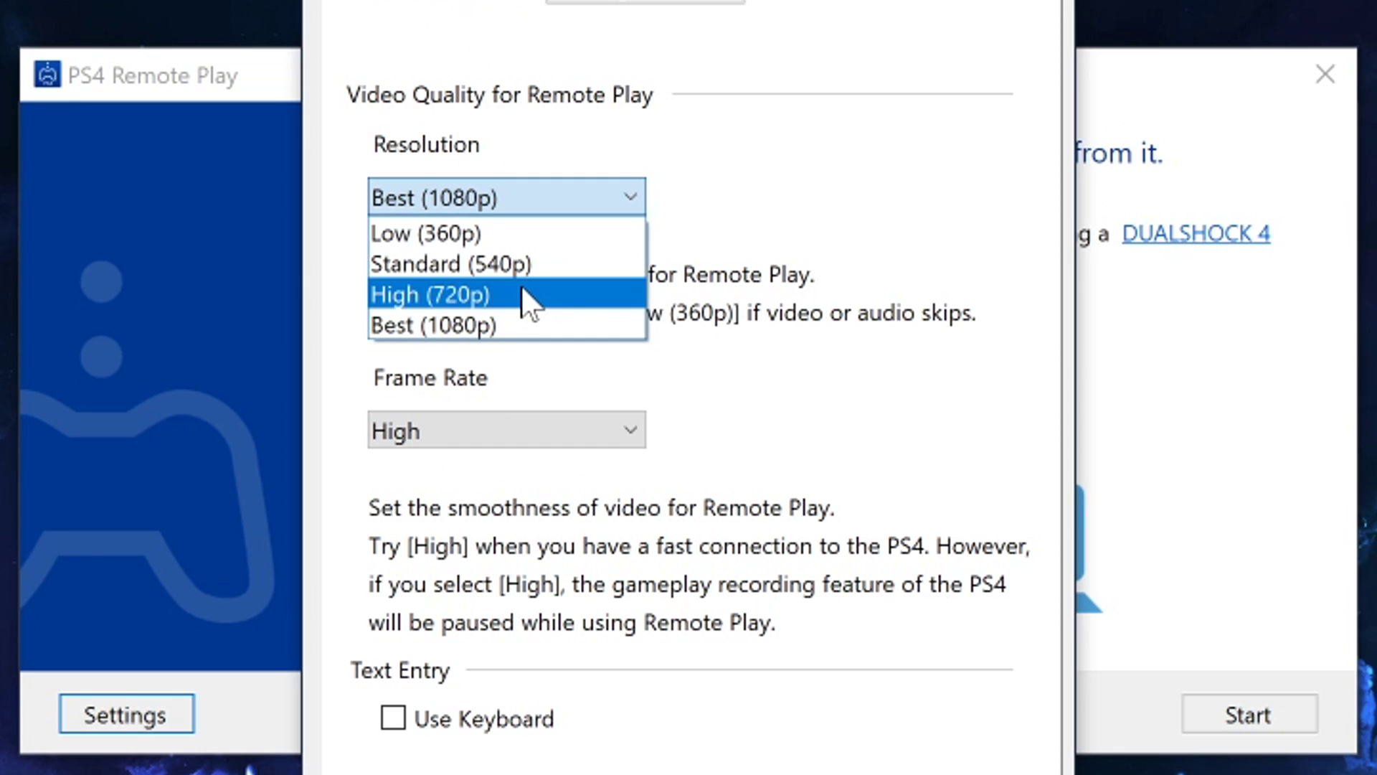
pyautogui.click(527, 301)
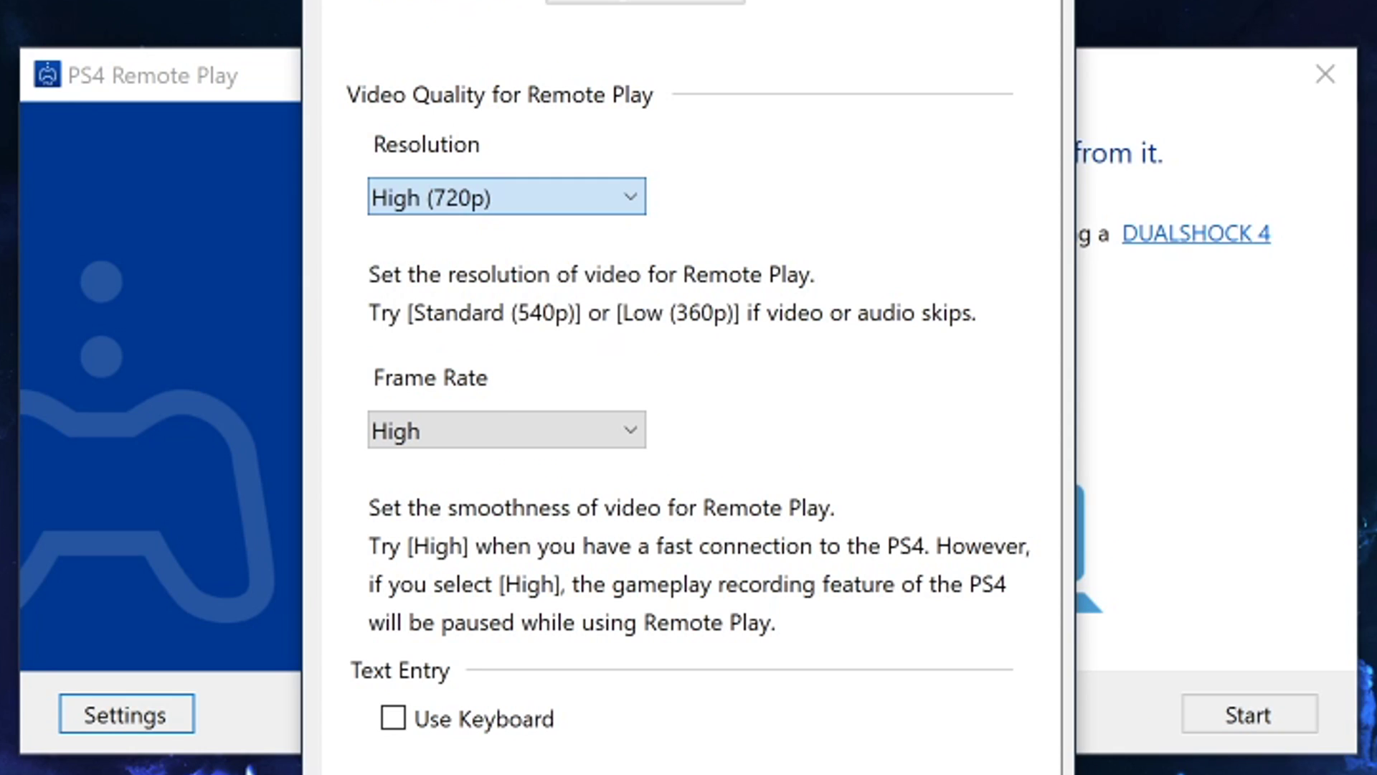
pyautogui.click(497, 201)
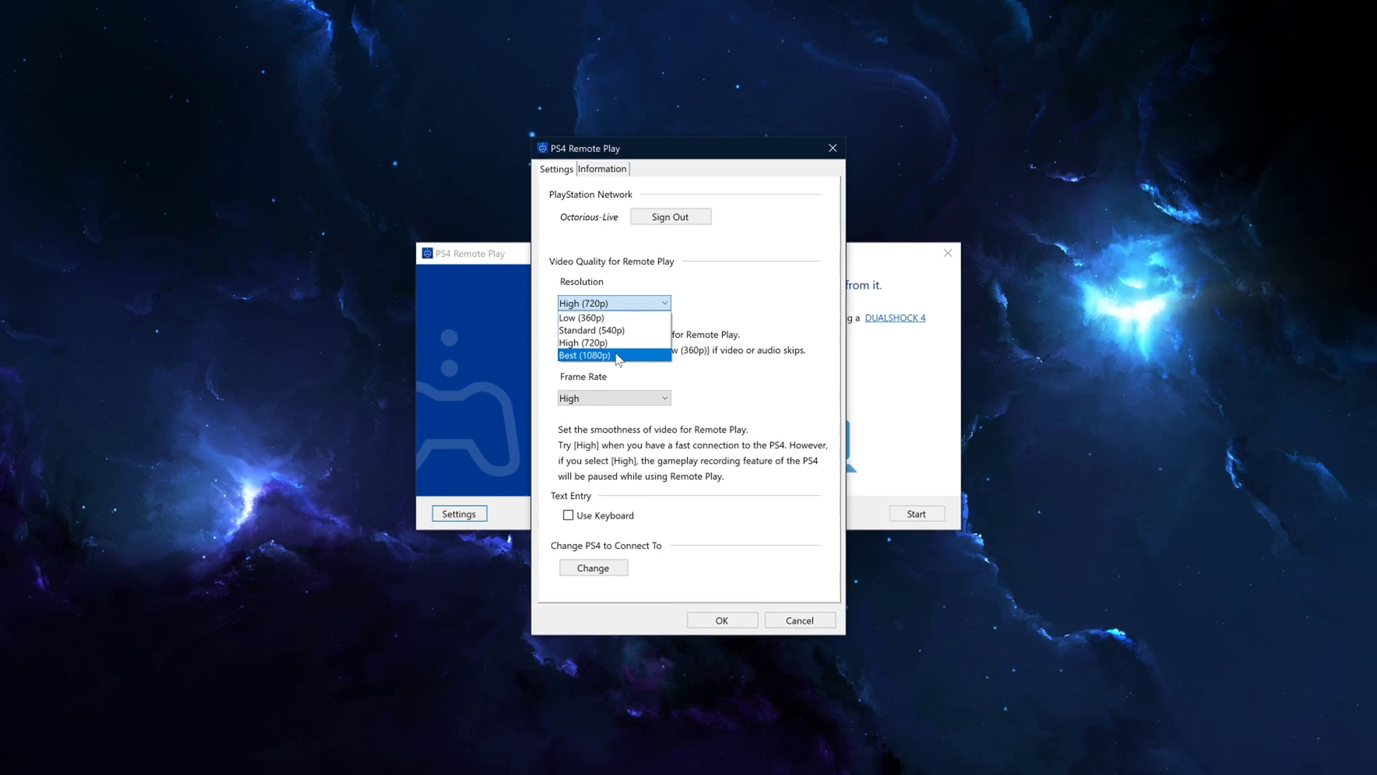
# Choose Best (1080p) resolution, dismiss the CUH-7000 notice, and save the settings
pyautogui.click(585, 347)
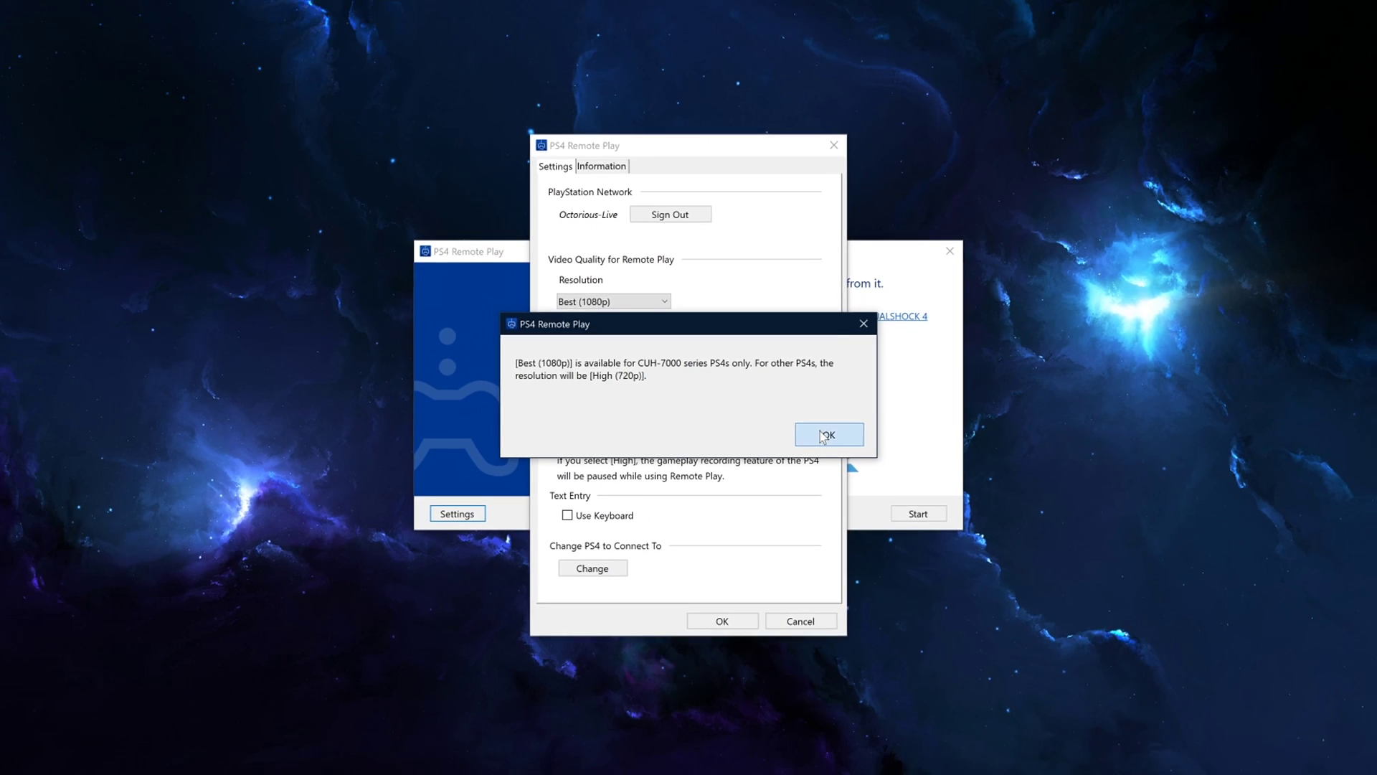
pyautogui.click(1051, 506)
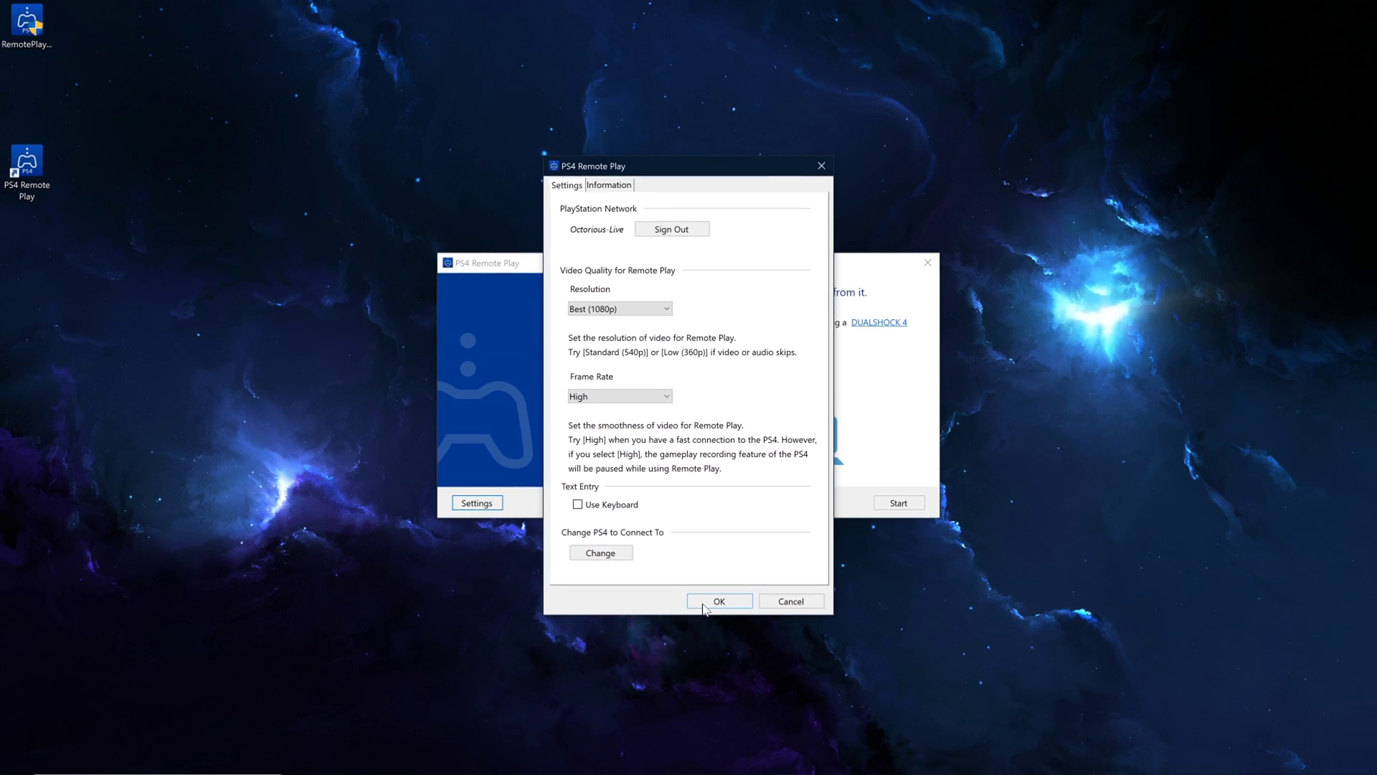
pyautogui.click(717, 662)
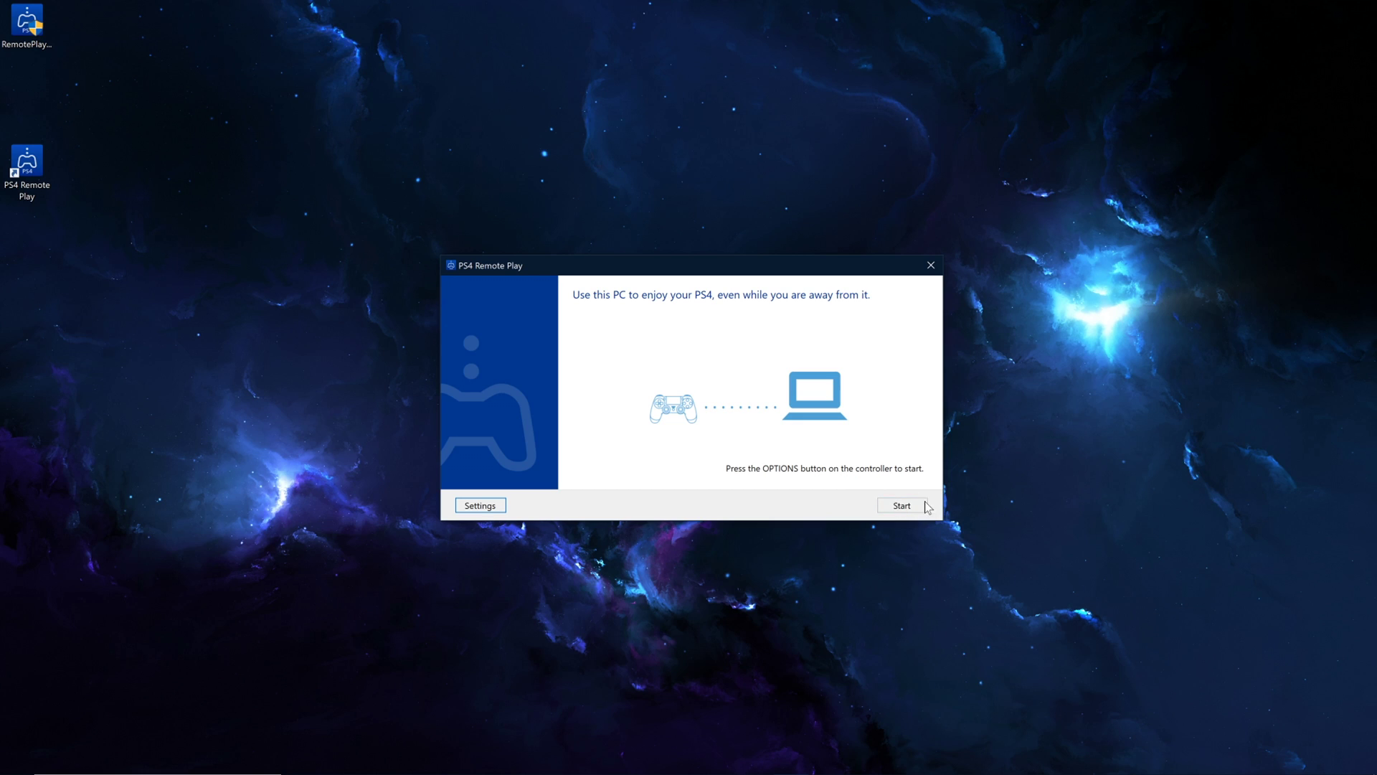
# Connect to the PS4 and keep the stream windowed, moved slightly left and down
pyautogui.click(894, 506)
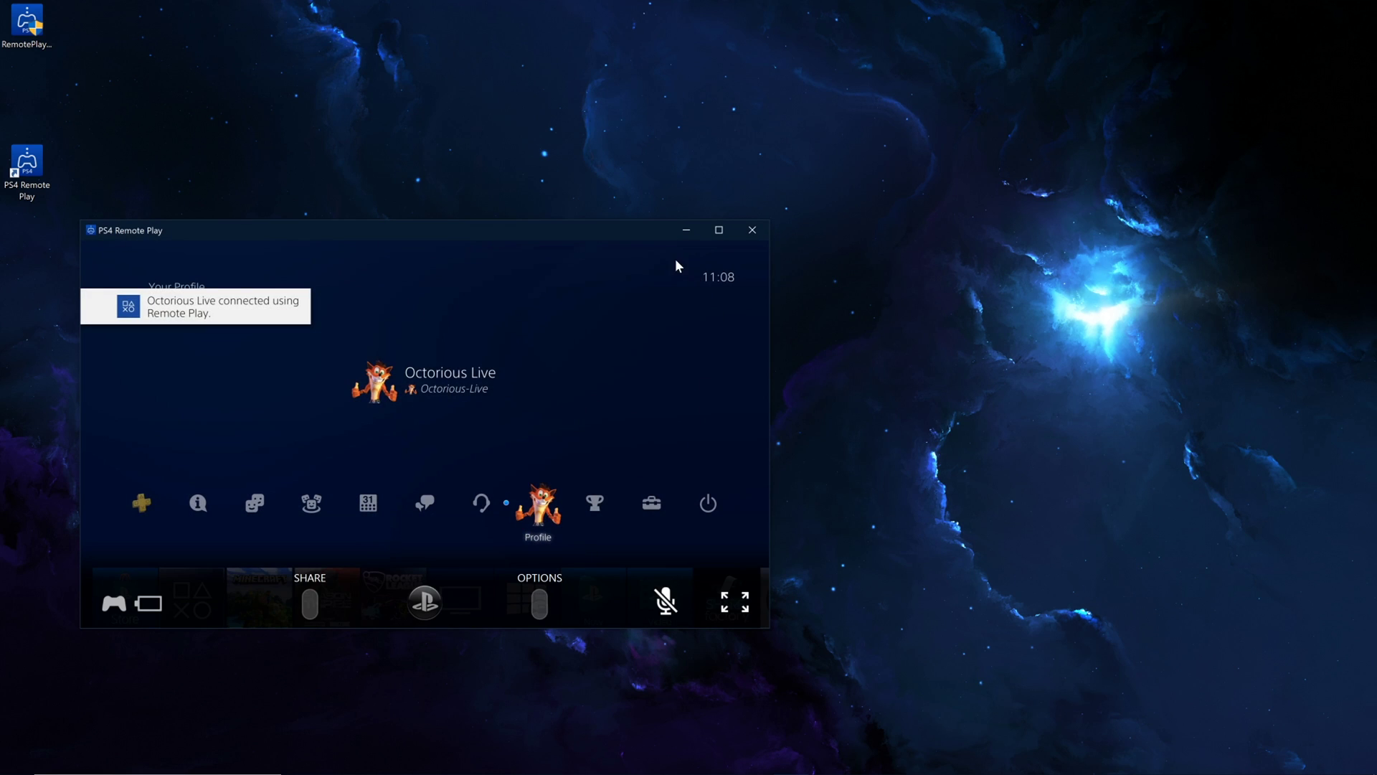
pyautogui.moveTo(630, 232); pyautogui.dragTo(871, 130)
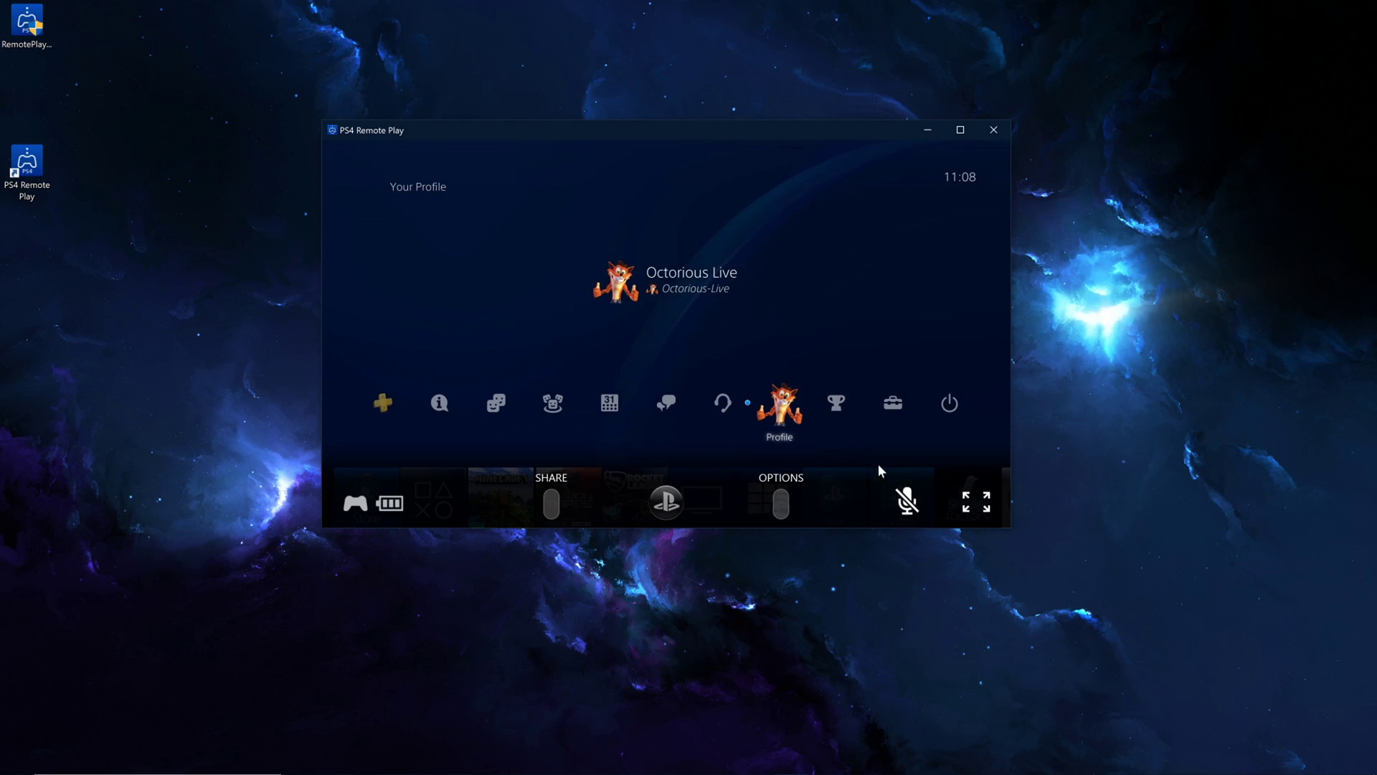
pyautogui.click(974, 505)
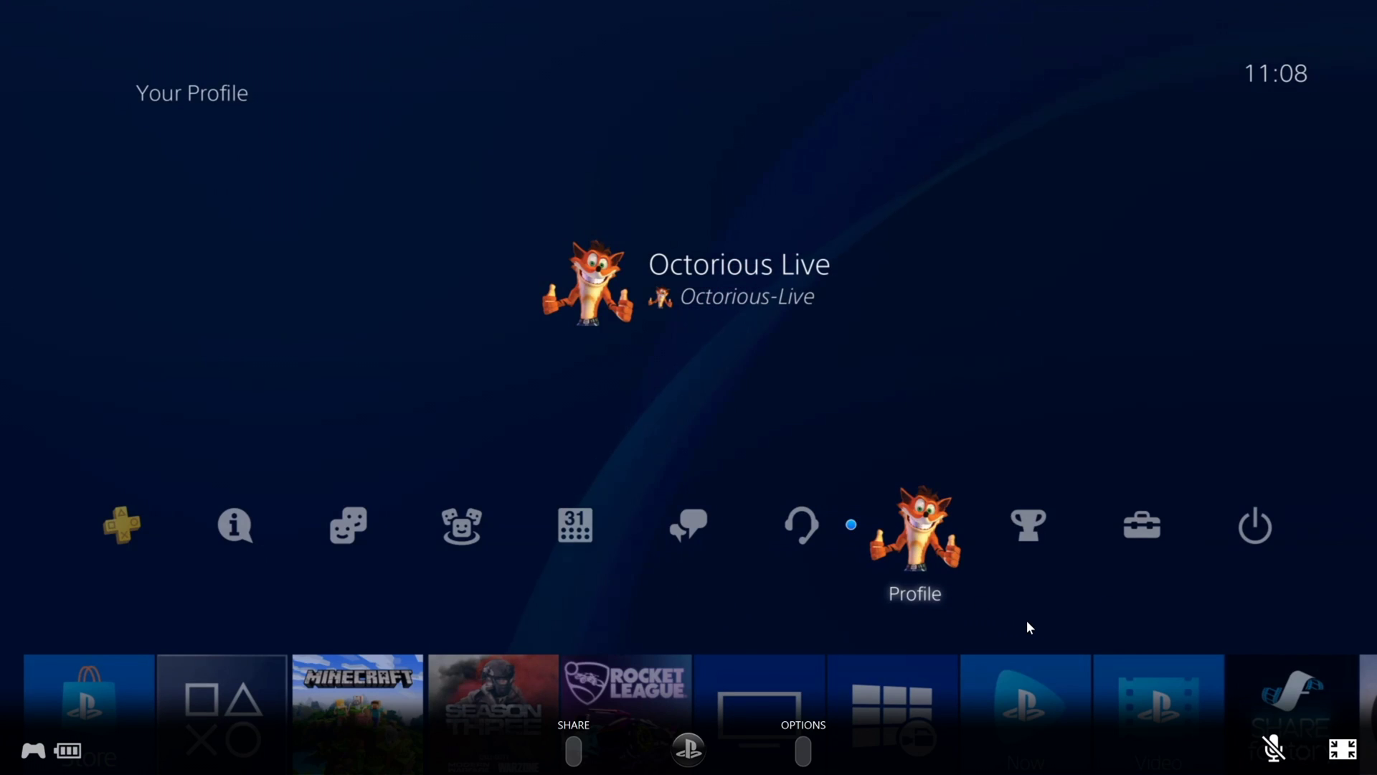
pyautogui.press('Escape')
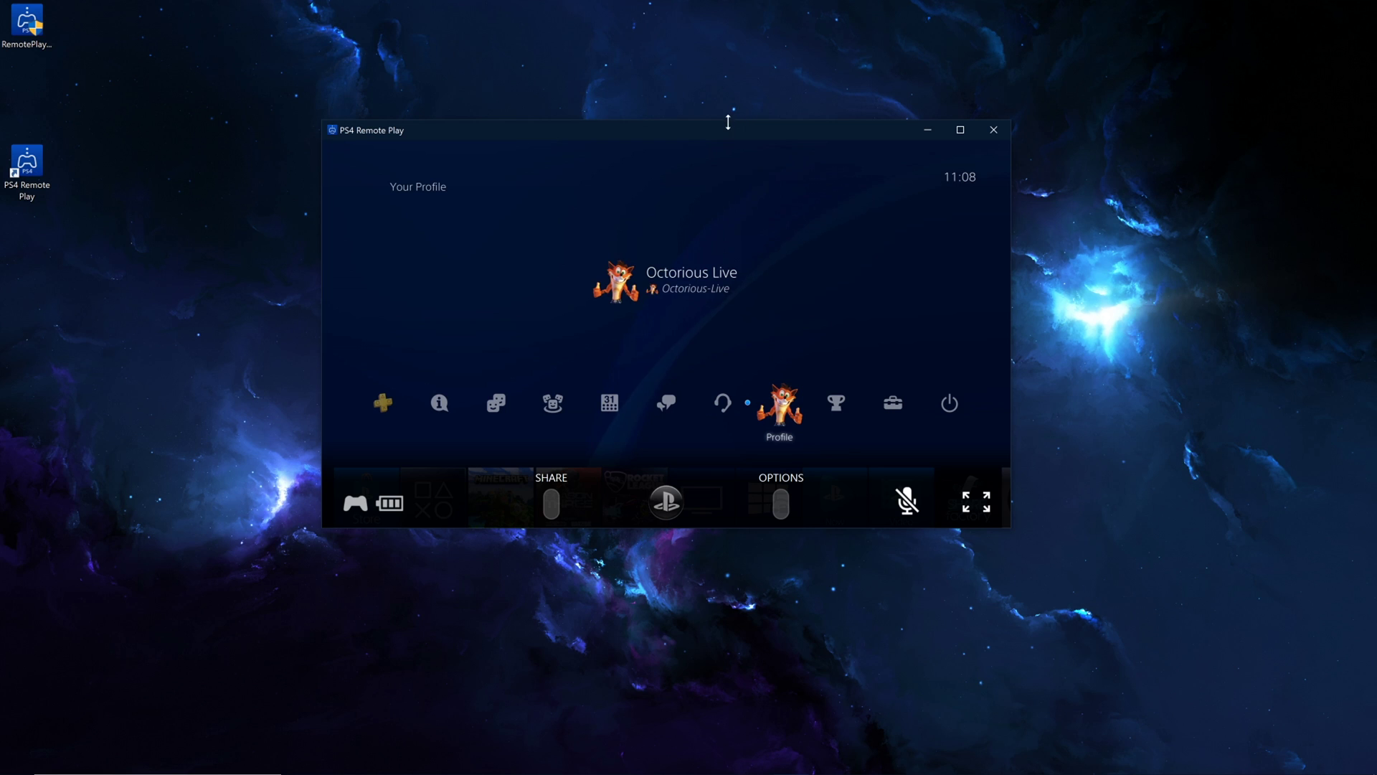
pyautogui.moveTo(723, 129); pyautogui.dragTo(662, 161)
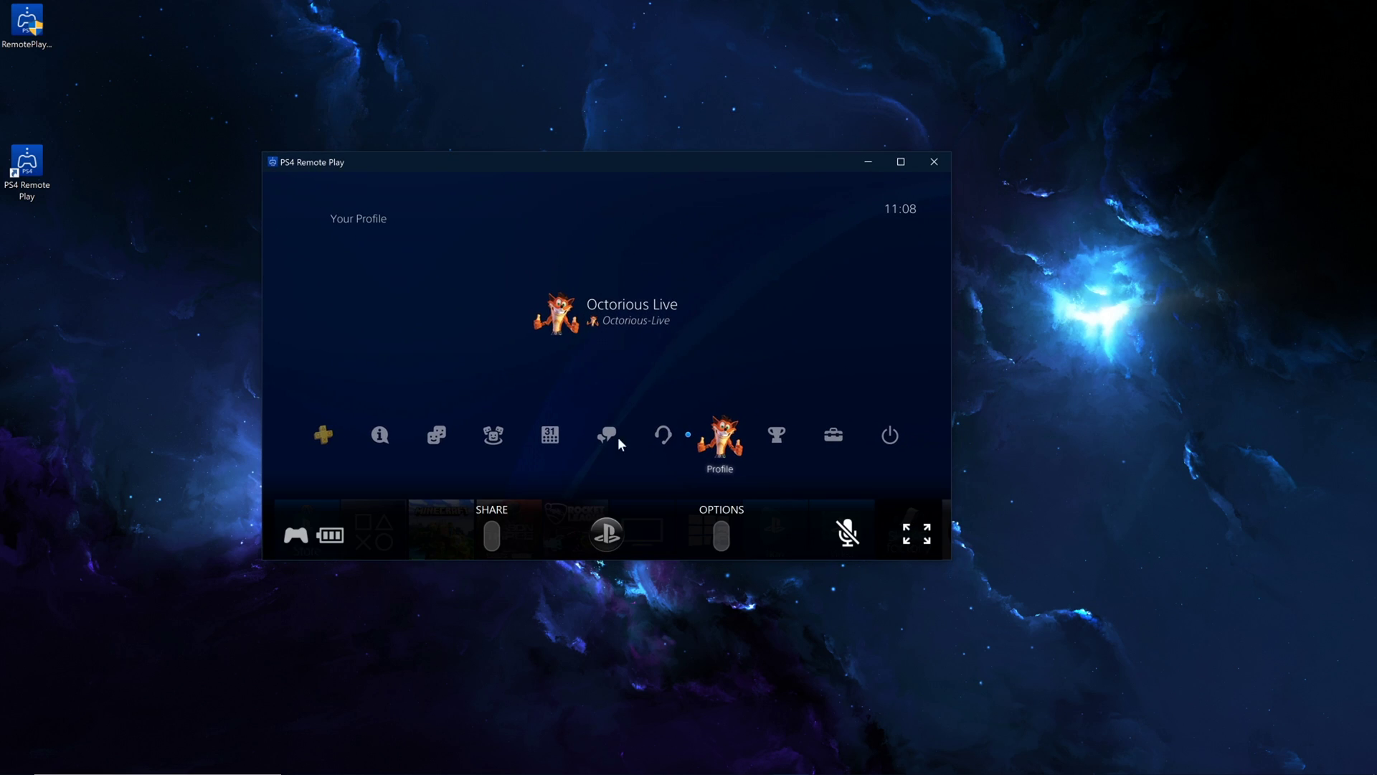
pyautogui.click(17, 760)
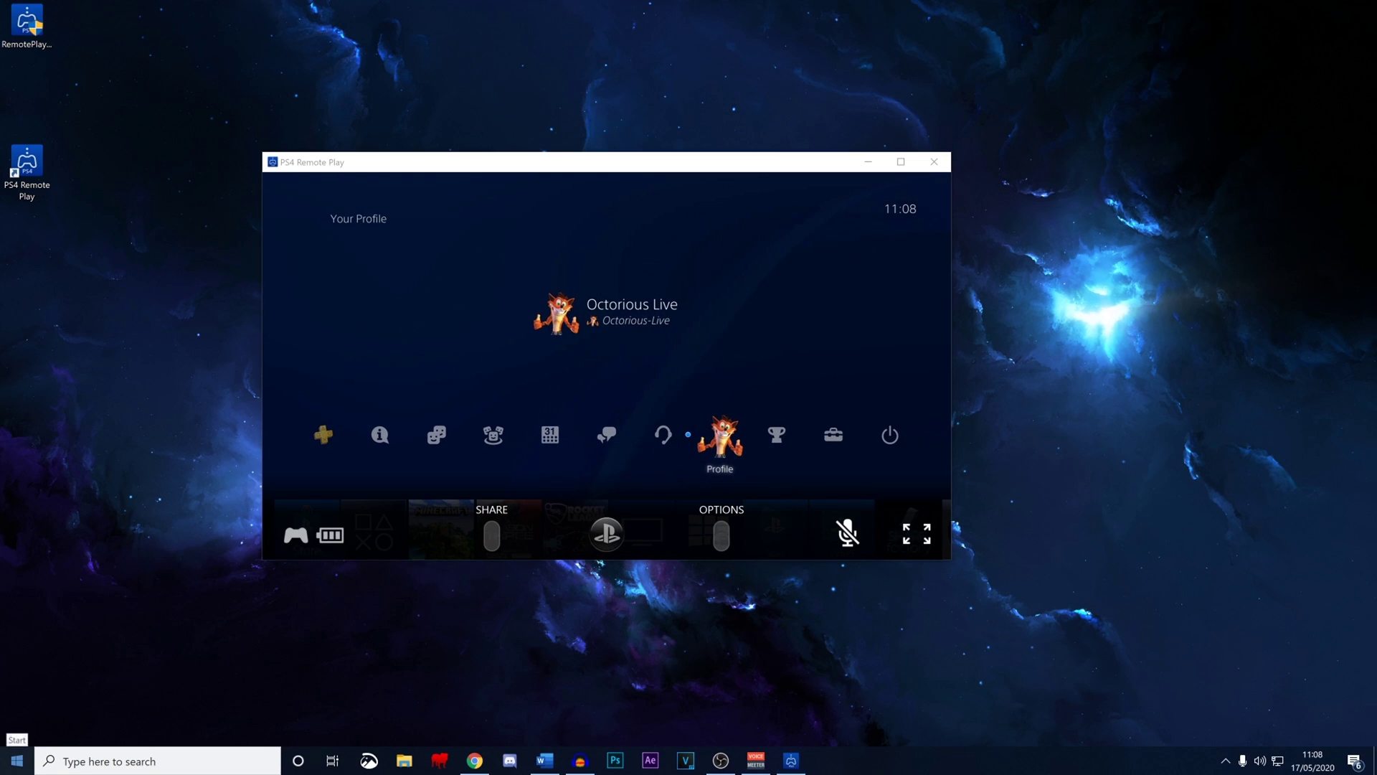
pyautogui.click(395, 386)
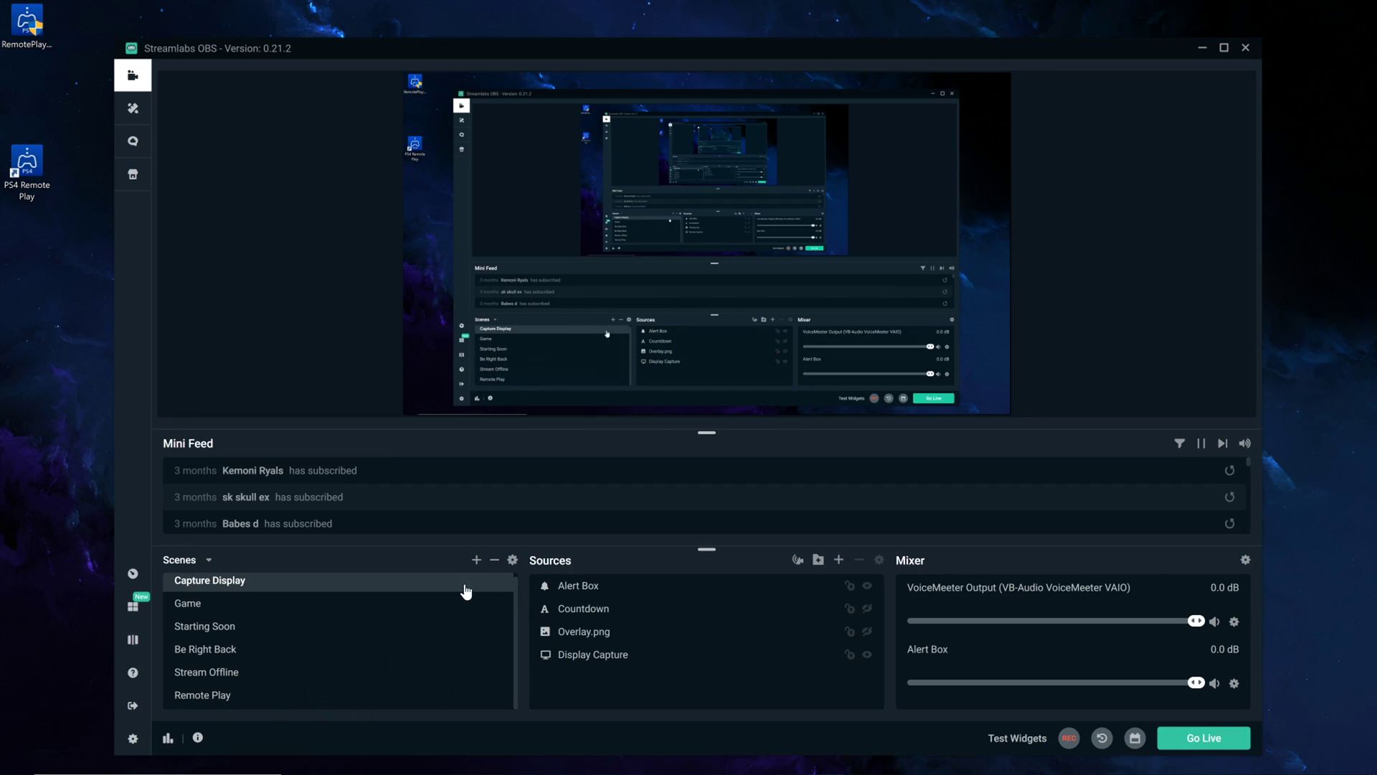
# Add a new scene named 'PS4'
pyautogui.click(477, 560)
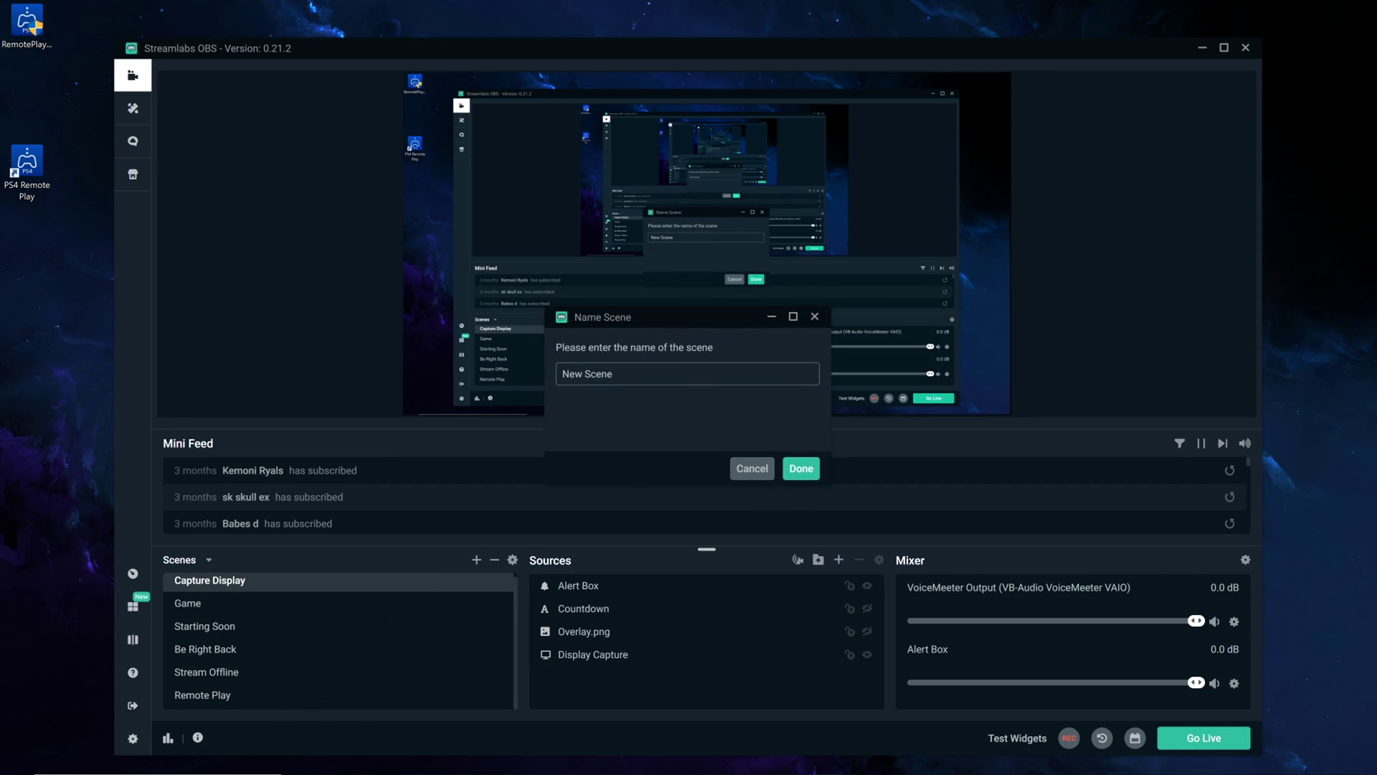
pyautogui.press('BackSpace')
pyautogui.write('PS4')
pyautogui.press('Return')
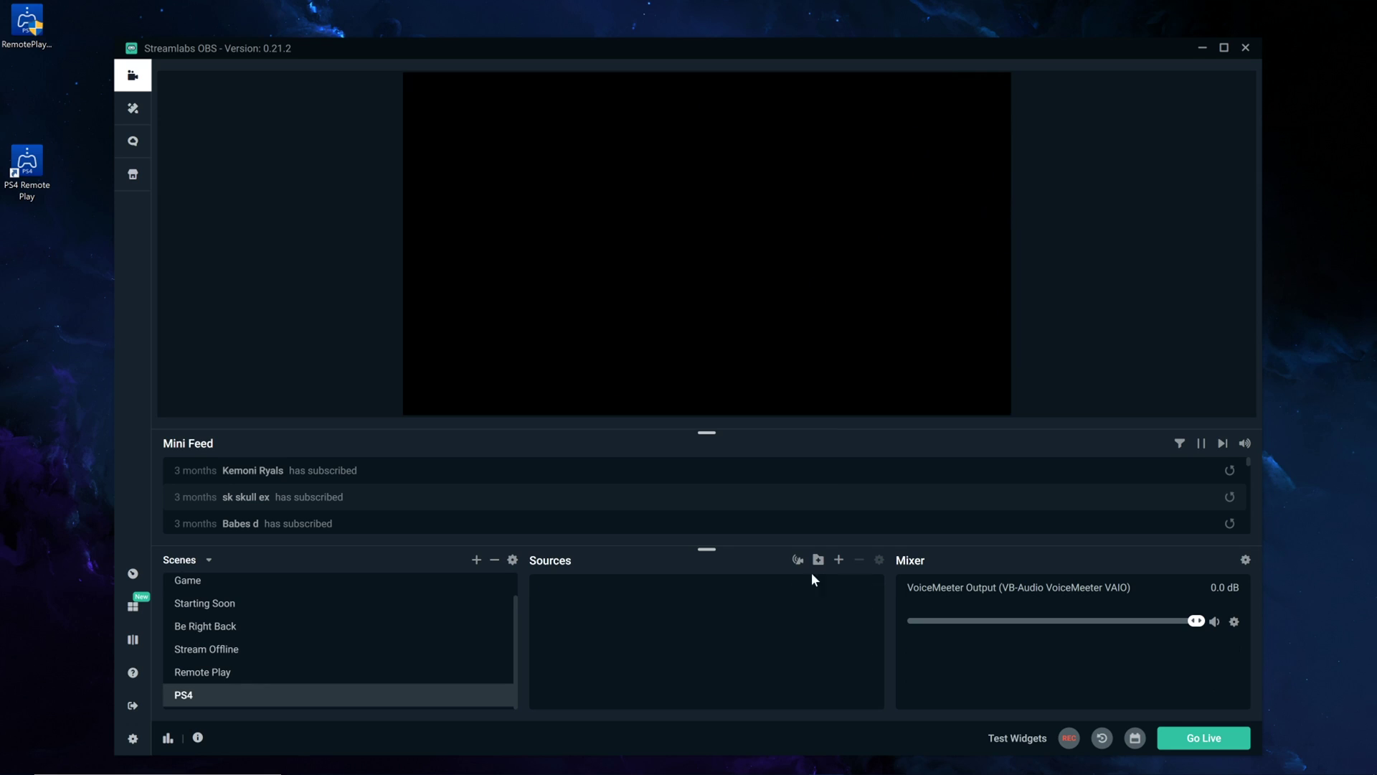
# Add a Window Capture source to the PS4 scene
pyautogui.click(839, 560)
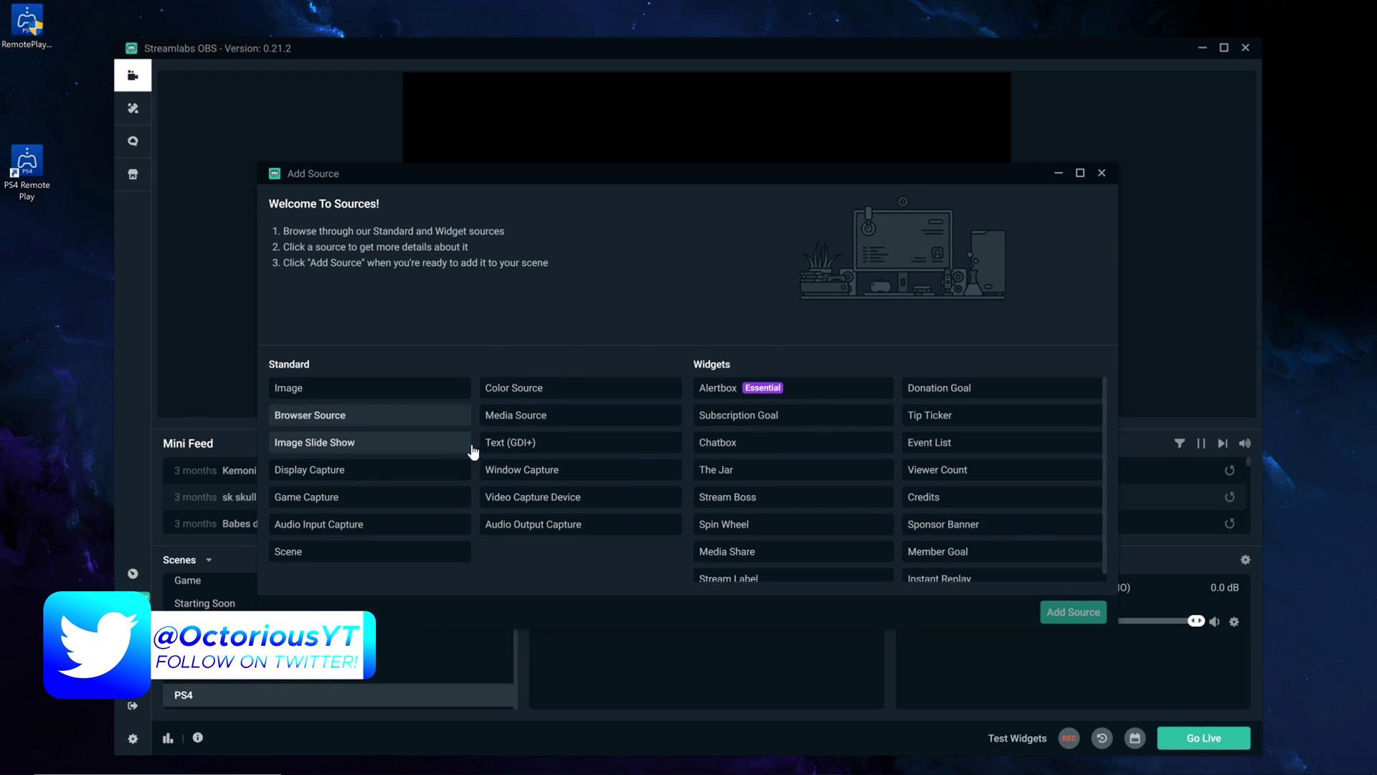
pyautogui.click(526, 473)
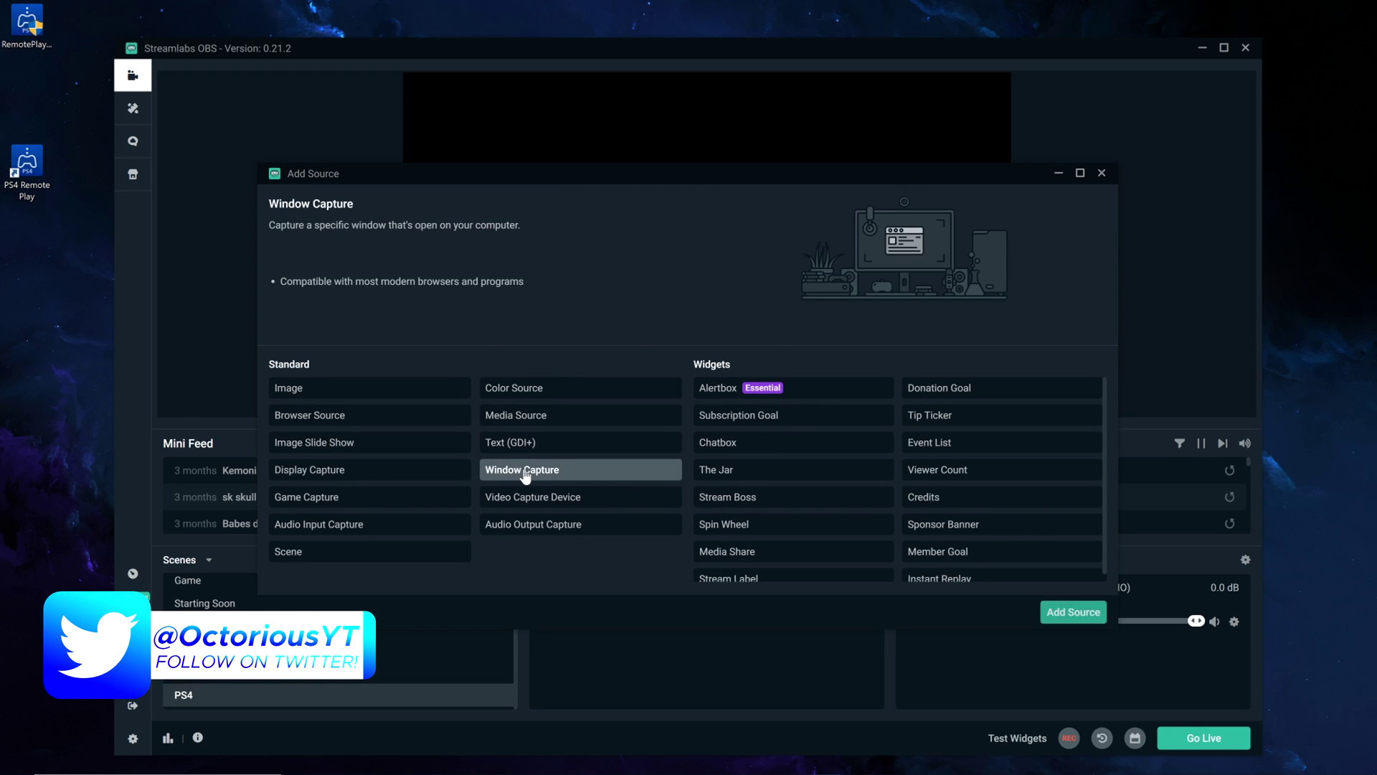
pyautogui.click(1073, 611)
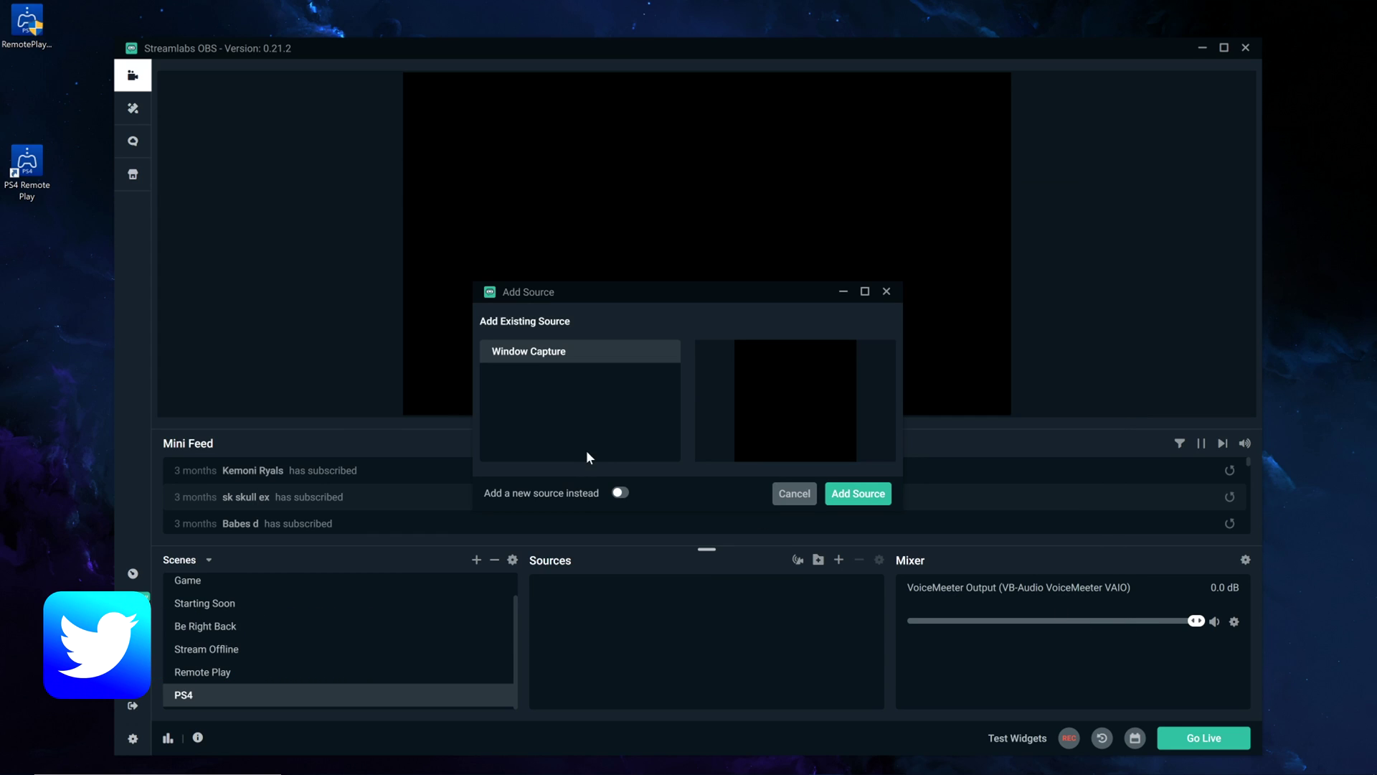
# Point the Window Capture at [RemotePlay.exe]: PS4 Remote Play, matching title, otherwise same window type
pyautogui.click(852, 495)
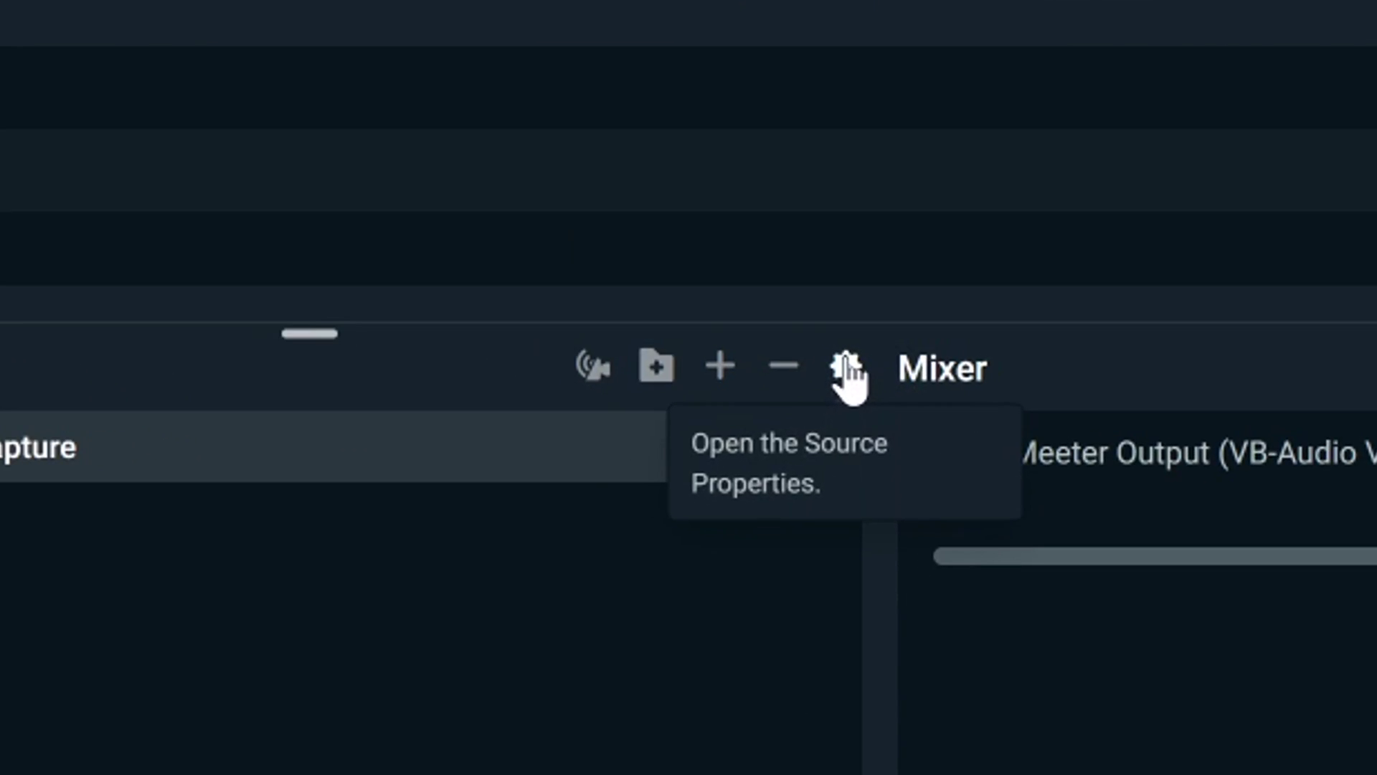
pyautogui.click(879, 559)
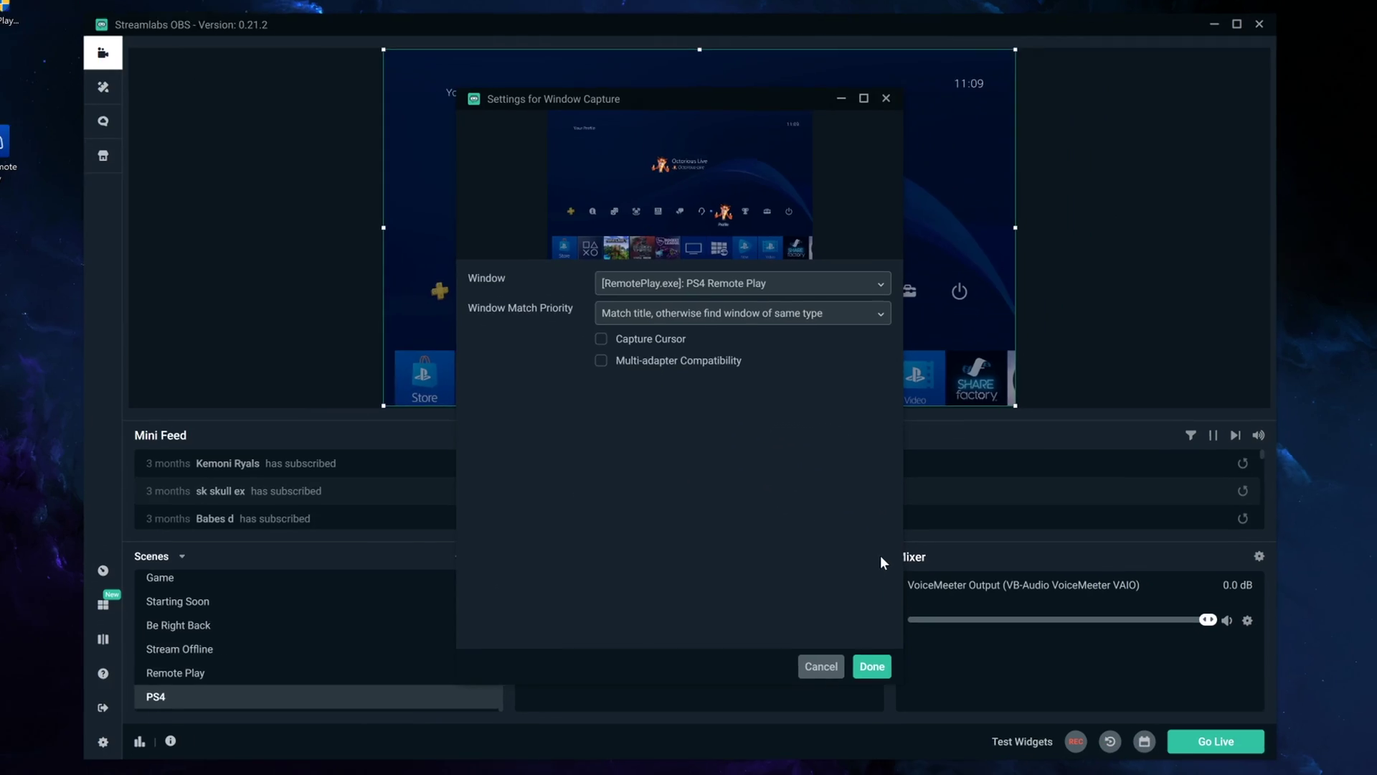
pyautogui.click(705, 300)
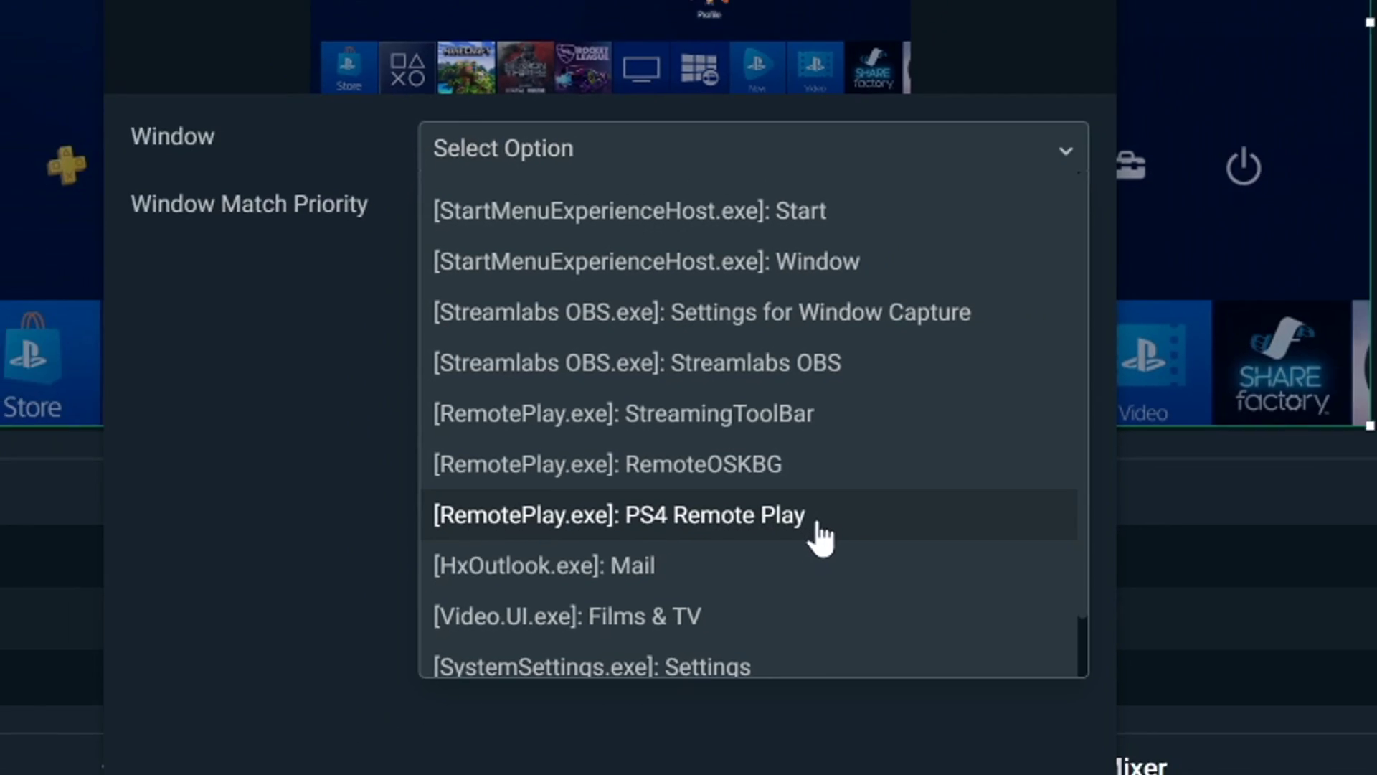
pyautogui.click(798, 553)
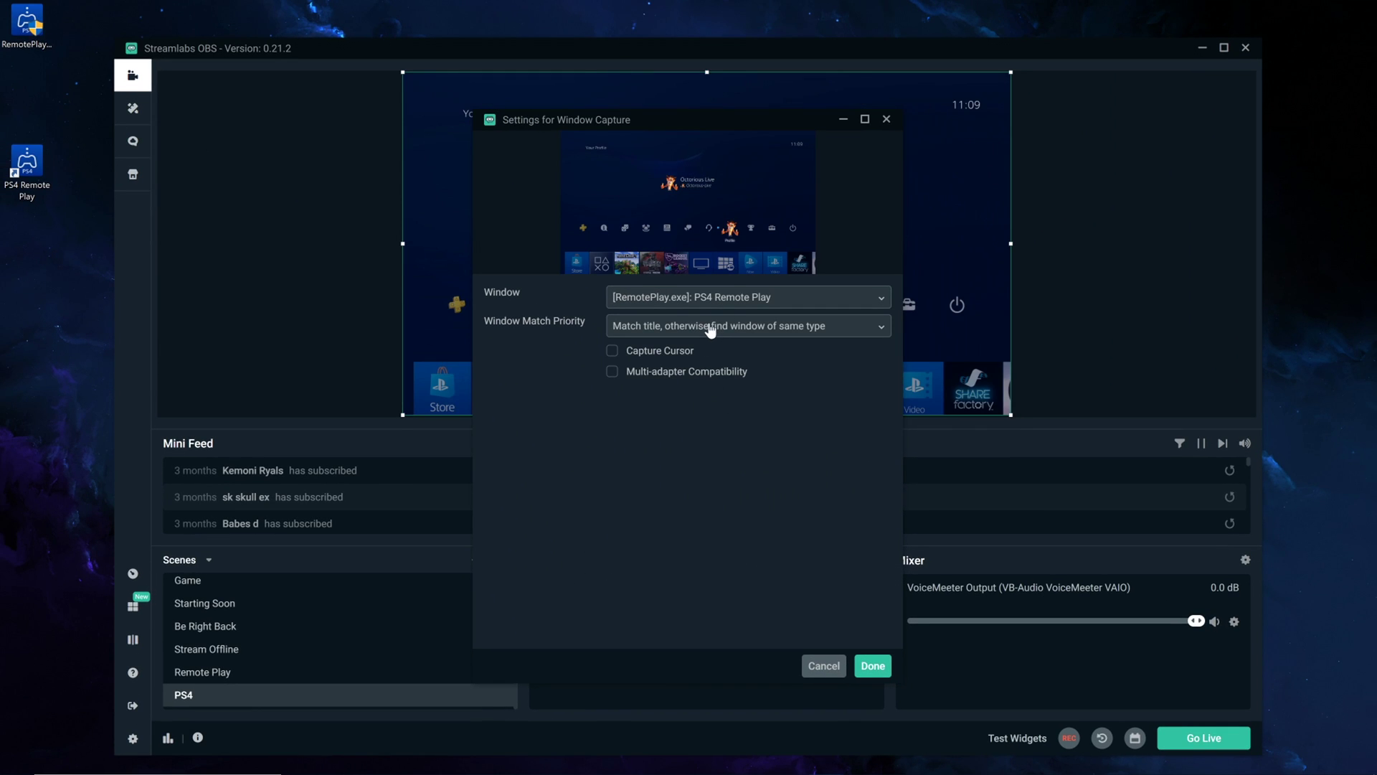
pyautogui.click(719, 332)
pyautogui.click(667, 374)
# Close the Window Capture settings, view the older Remote Play scene, then return to the PS4 scene
pyautogui.click(879, 665)
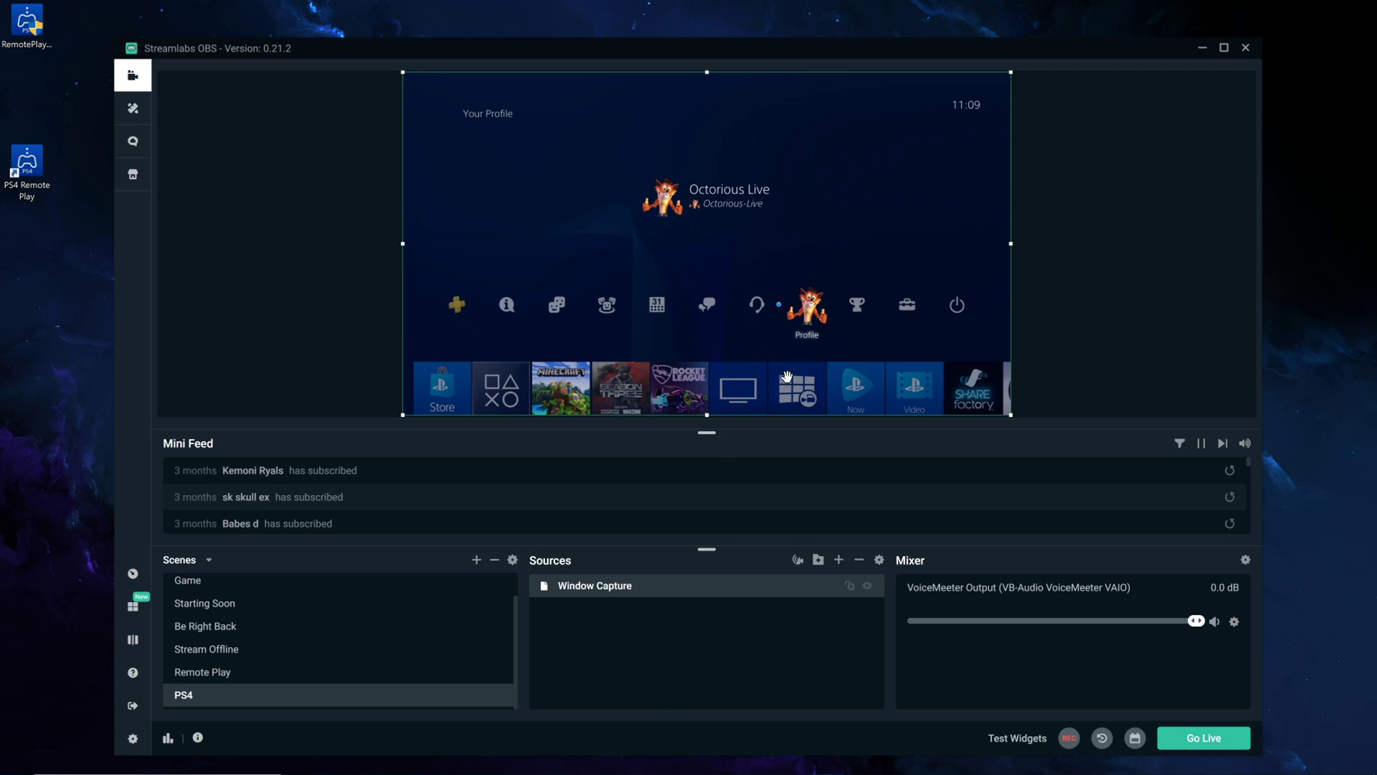
pyautogui.click(439, 671)
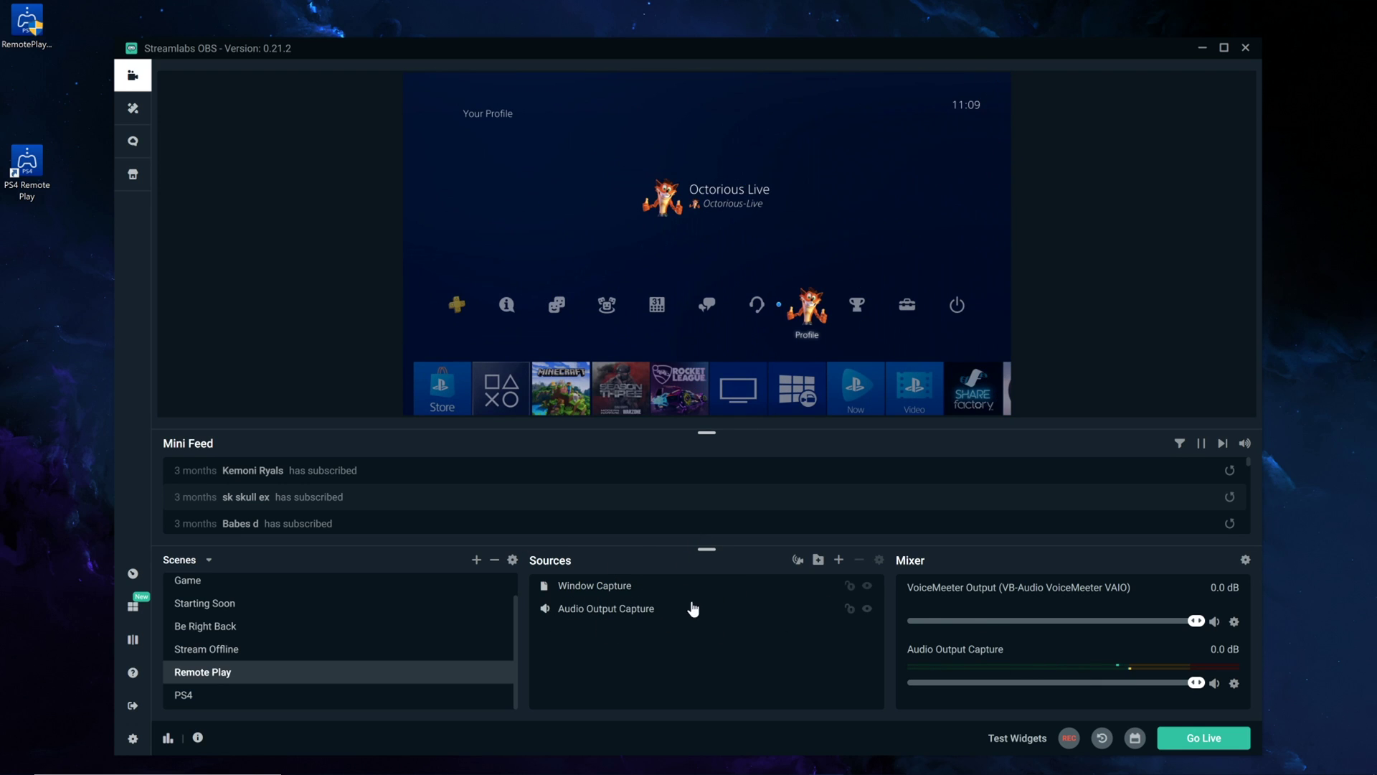
pyautogui.click(347, 695)
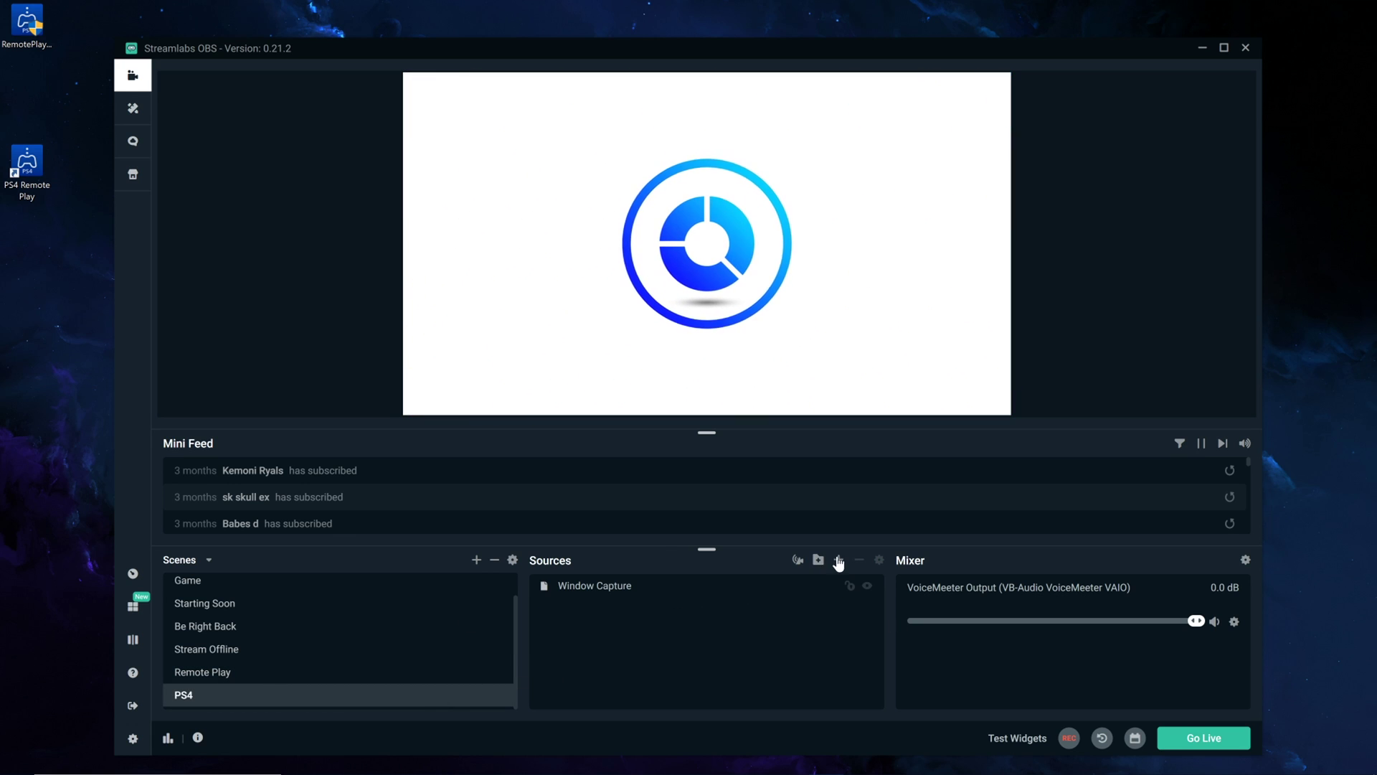
# Add an Audio Output Capture source to the PS4 scene and move it below Window Capture
pyautogui.click(838, 560)
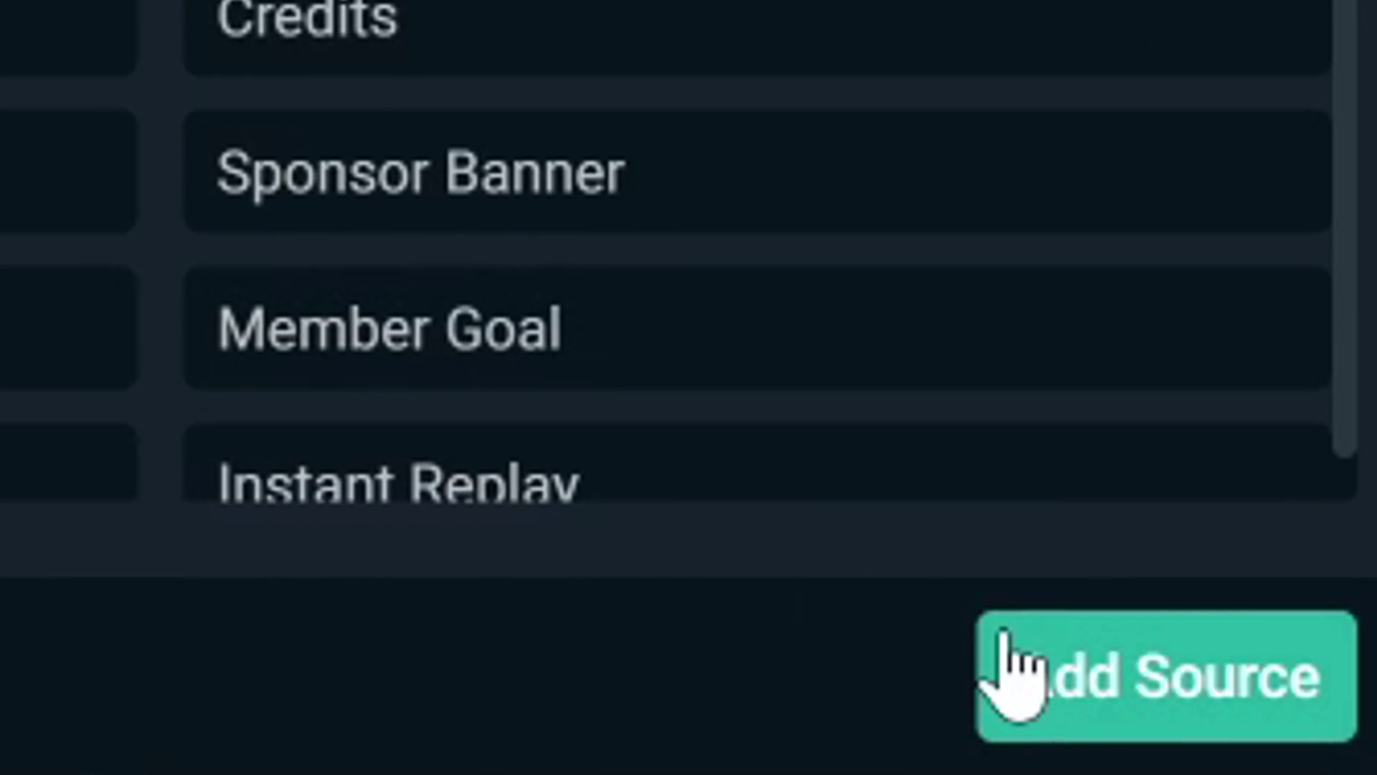
pyautogui.click(1004, 649)
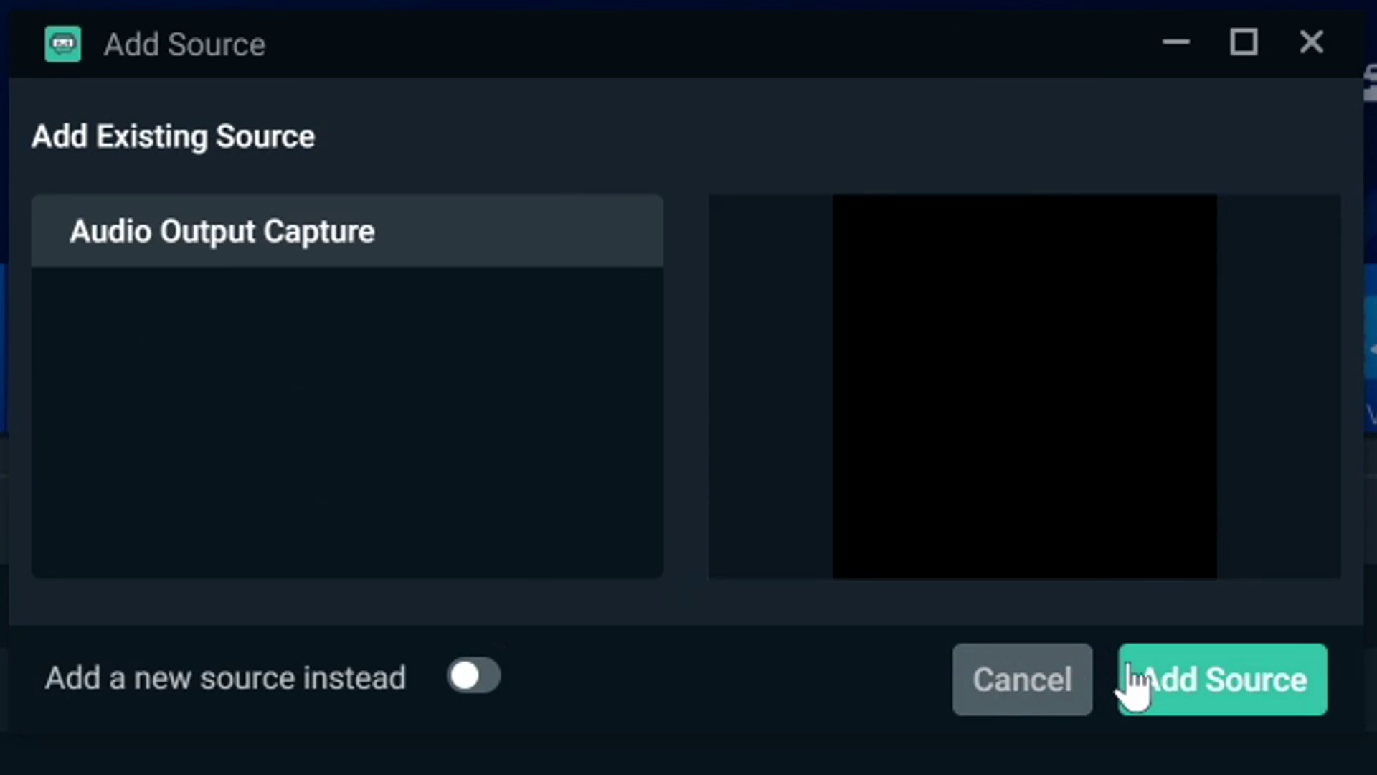
pyautogui.click(1132, 674)
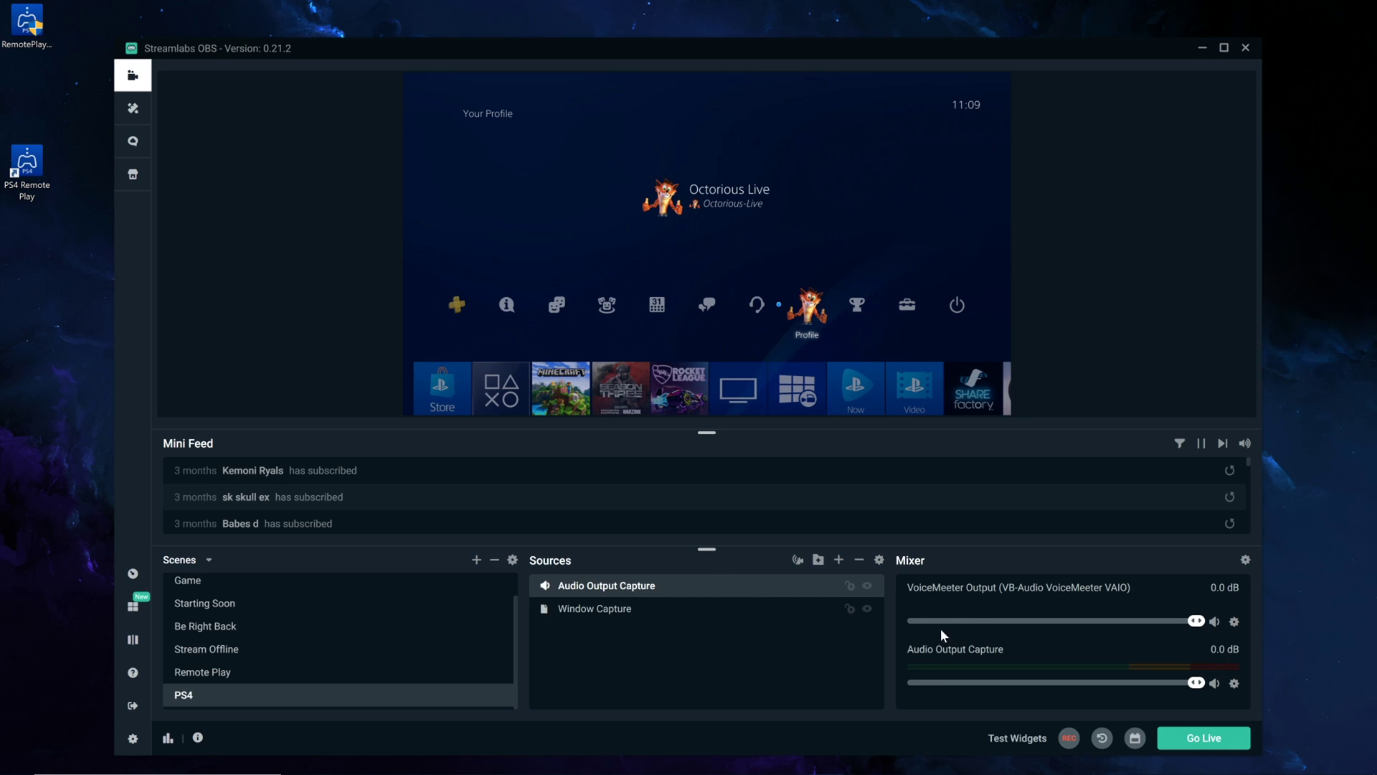
pyautogui.rightClick(1188, 688)
pyautogui.click(1188, 707)
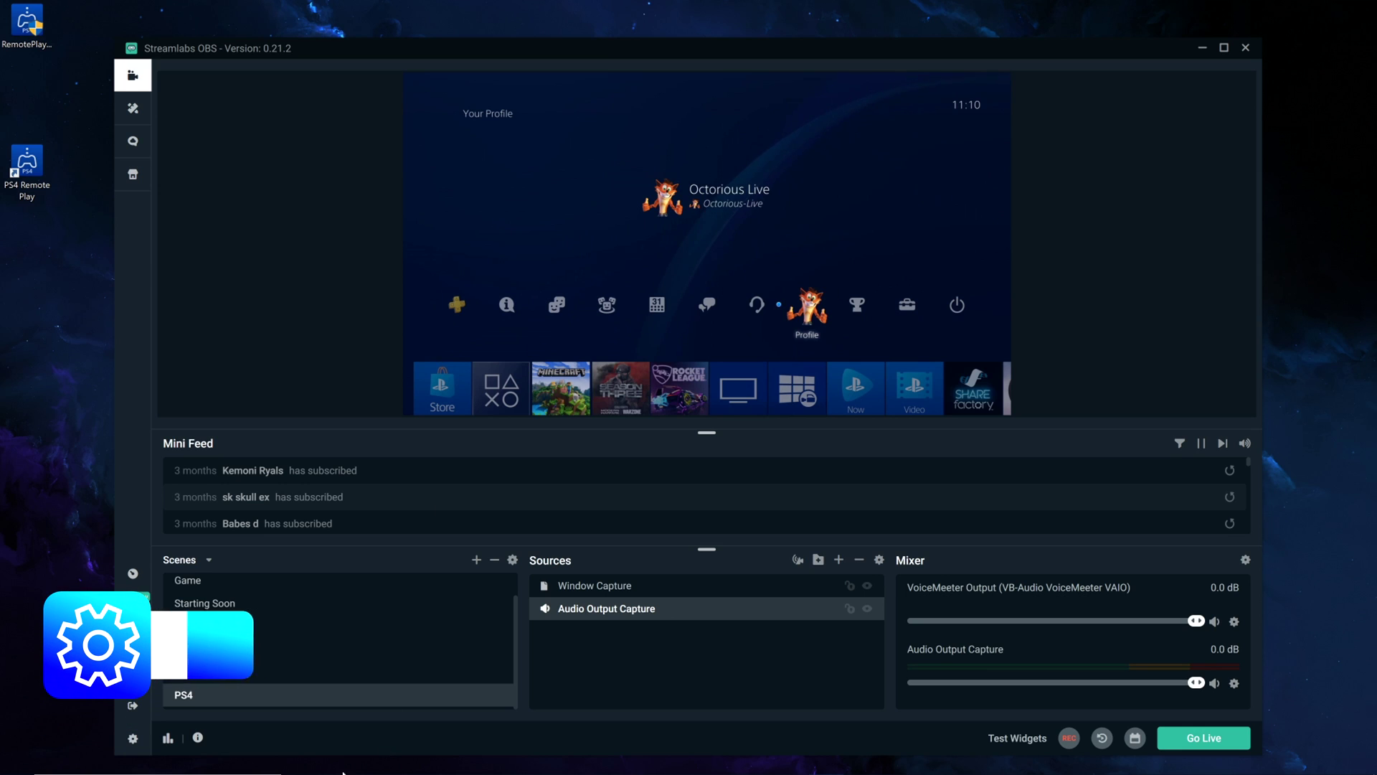
# Through the Windows sound mixer options, raise PS4 Remote Play's app volume to 100 and close Settings
pyautogui.click(185, 752)
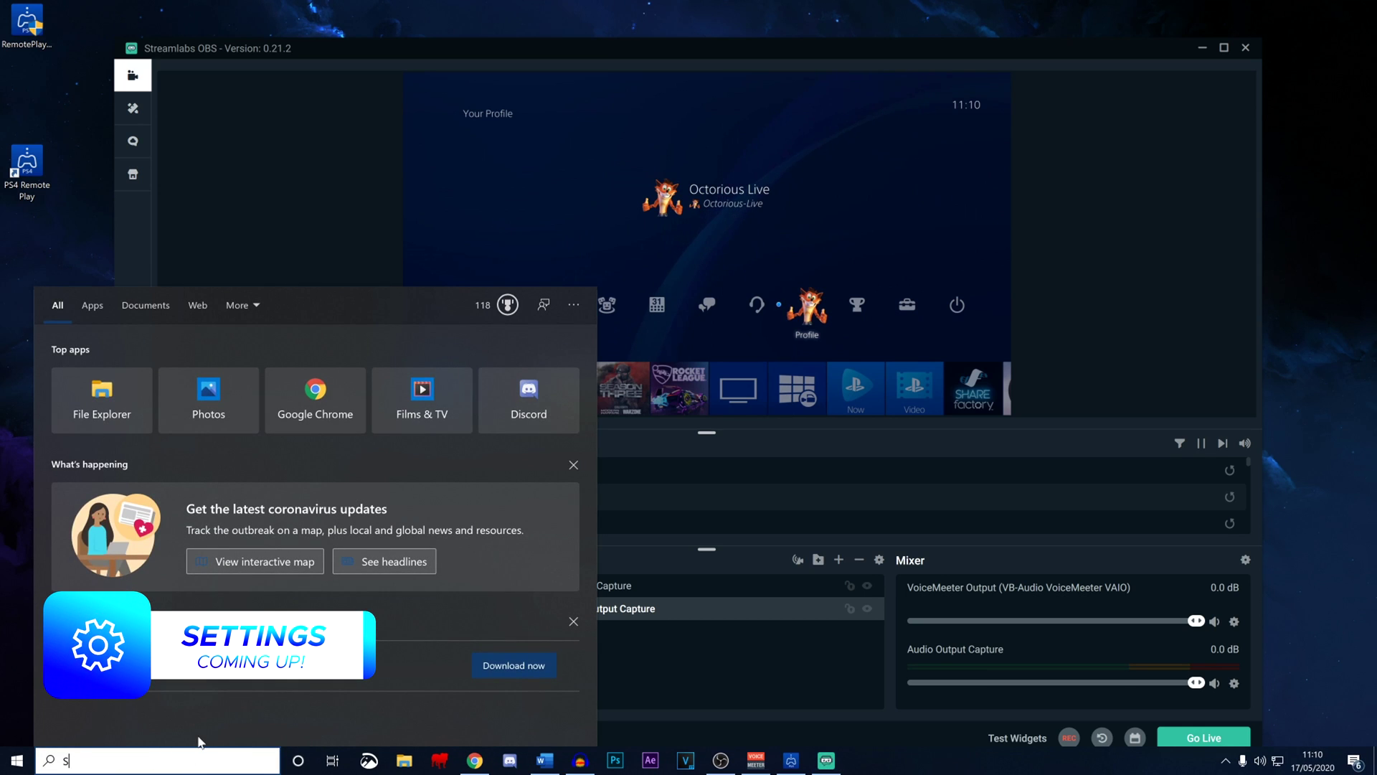
pyautogui.write('SOUND MI')
pyautogui.press('Return')
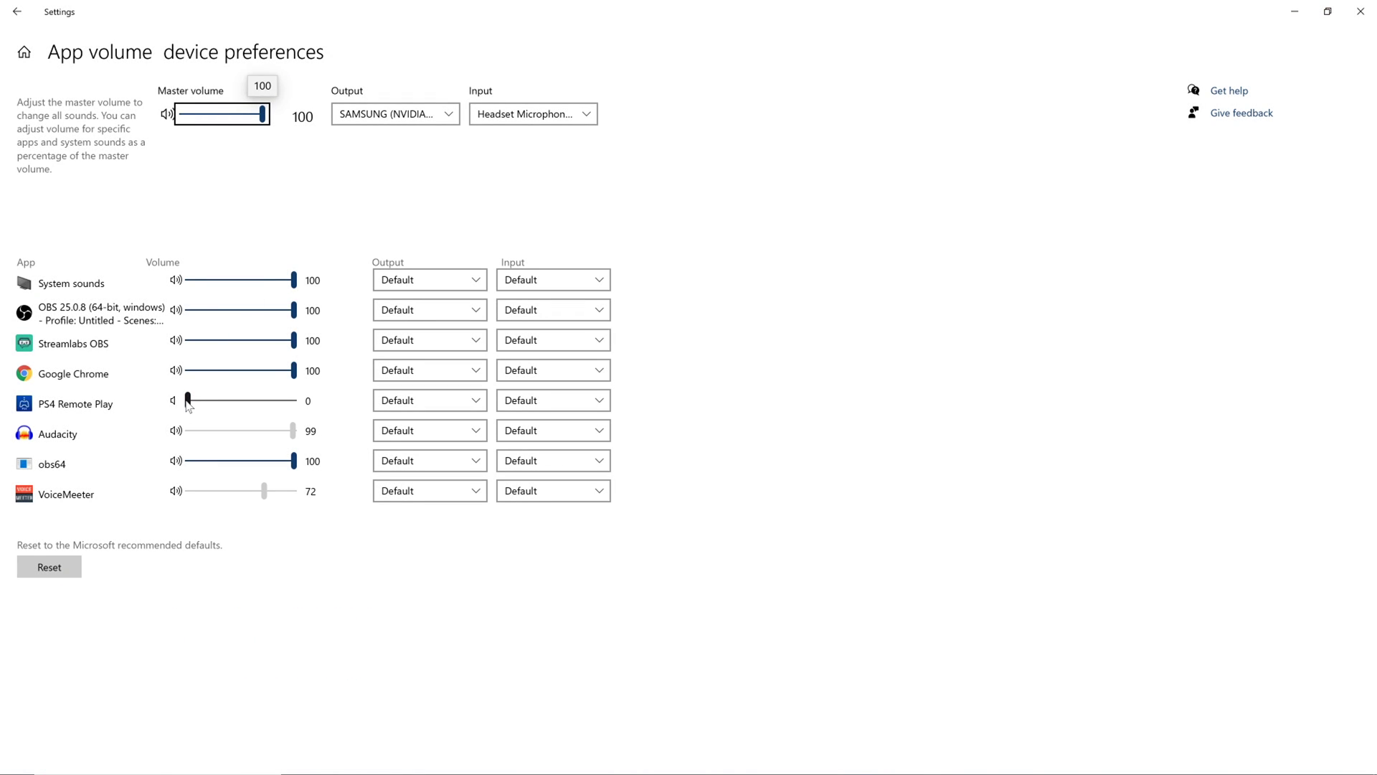
pyautogui.moveTo(189, 401); pyautogui.dragTo(297, 406)
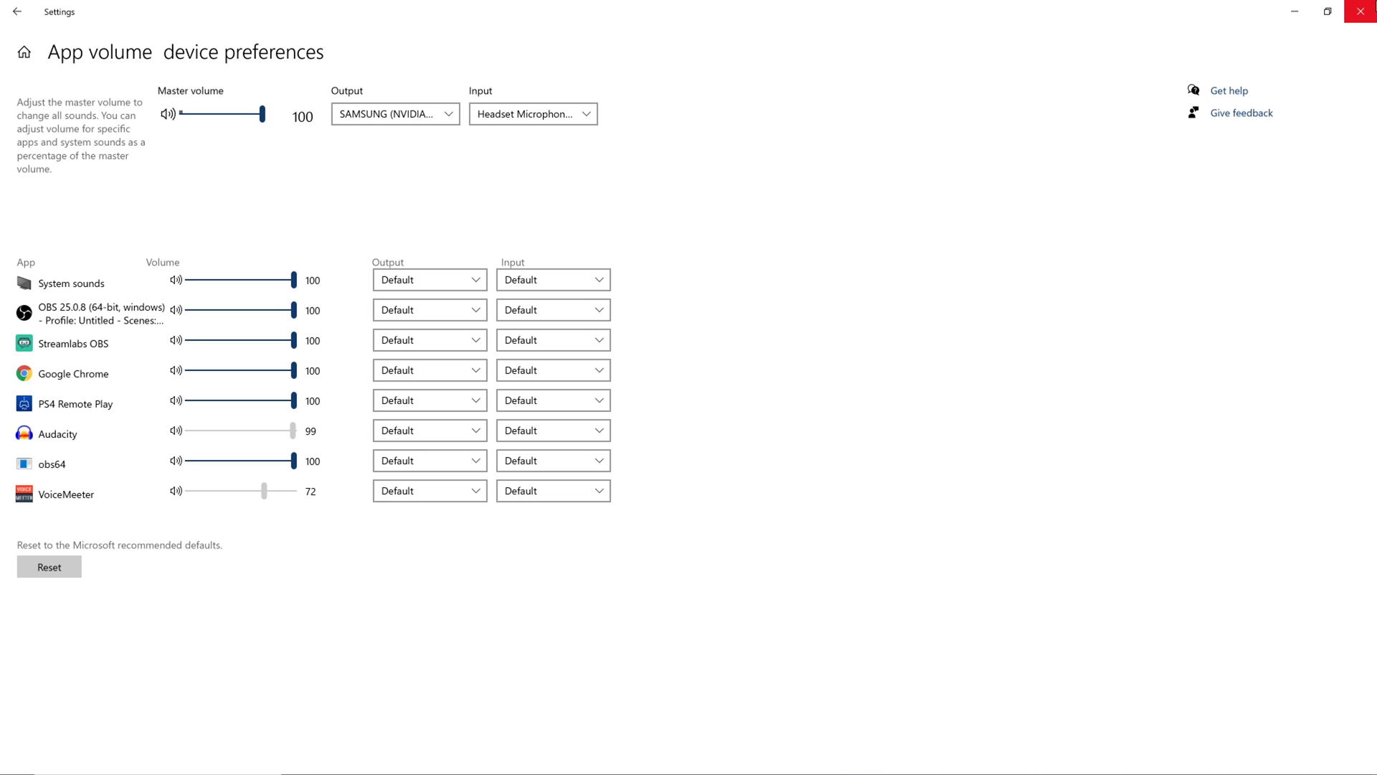
pyautogui.click(1360, 11)
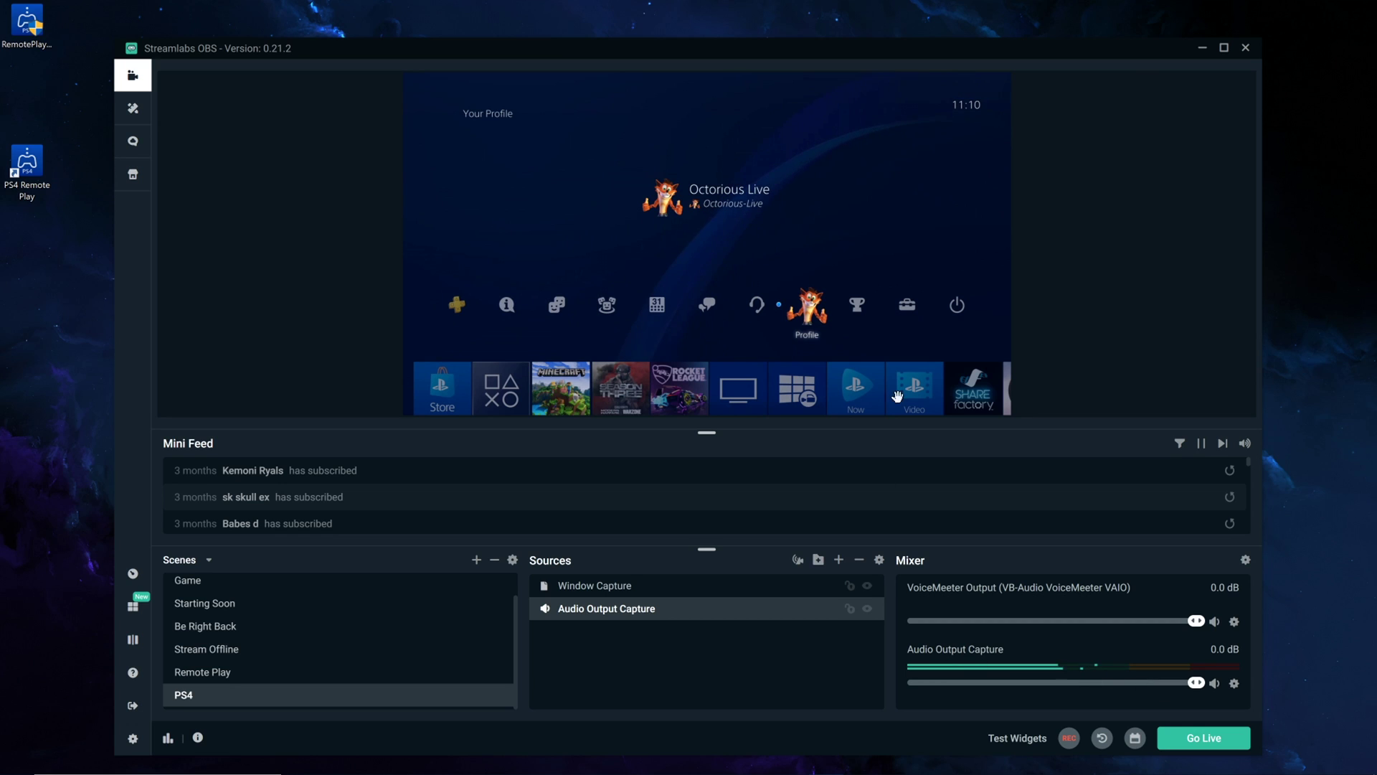
# Select the Window Capture source and move the PS4 focus between Media, Miscellaneous and Online Battle Royale
pyautogui.click(778, 585)
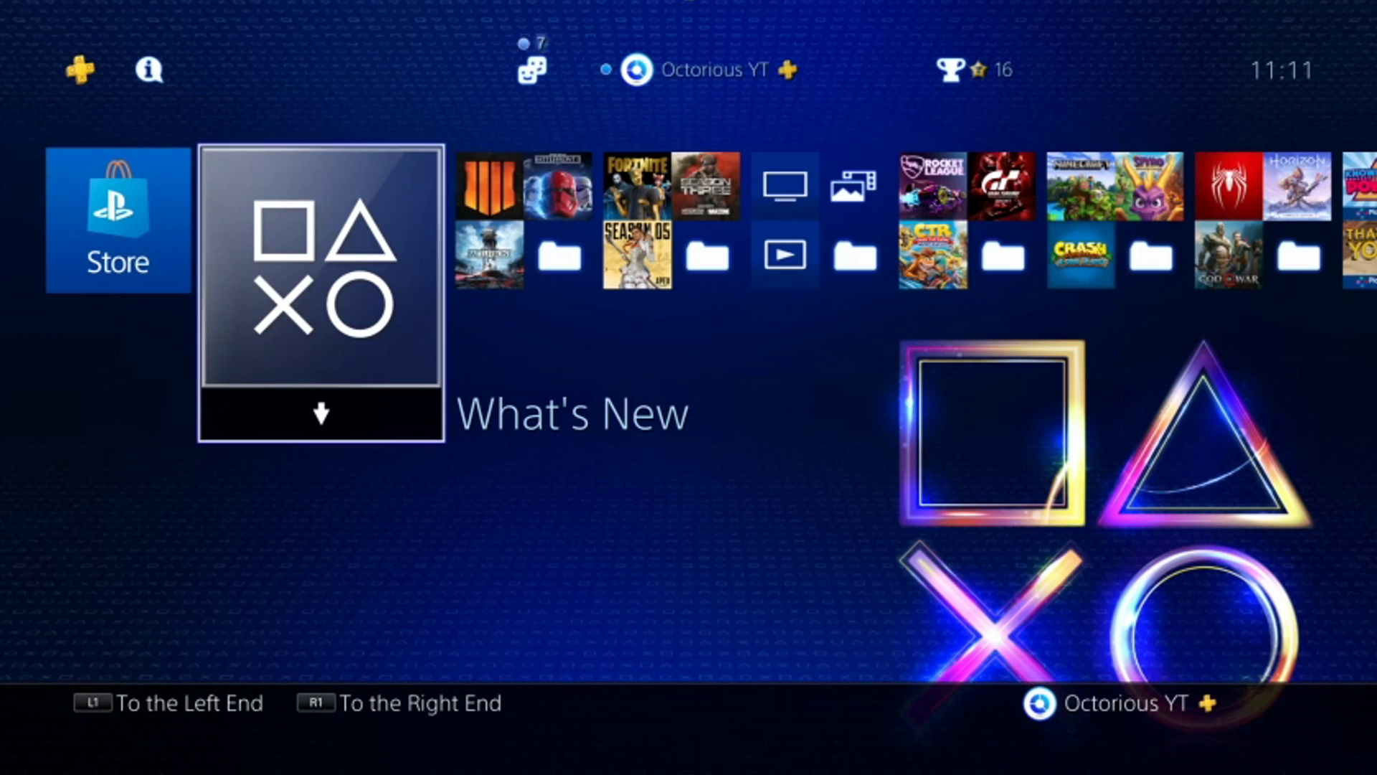
pyautogui.press('Right')
pyautogui.press('Right')
pyautogui.press('Right')
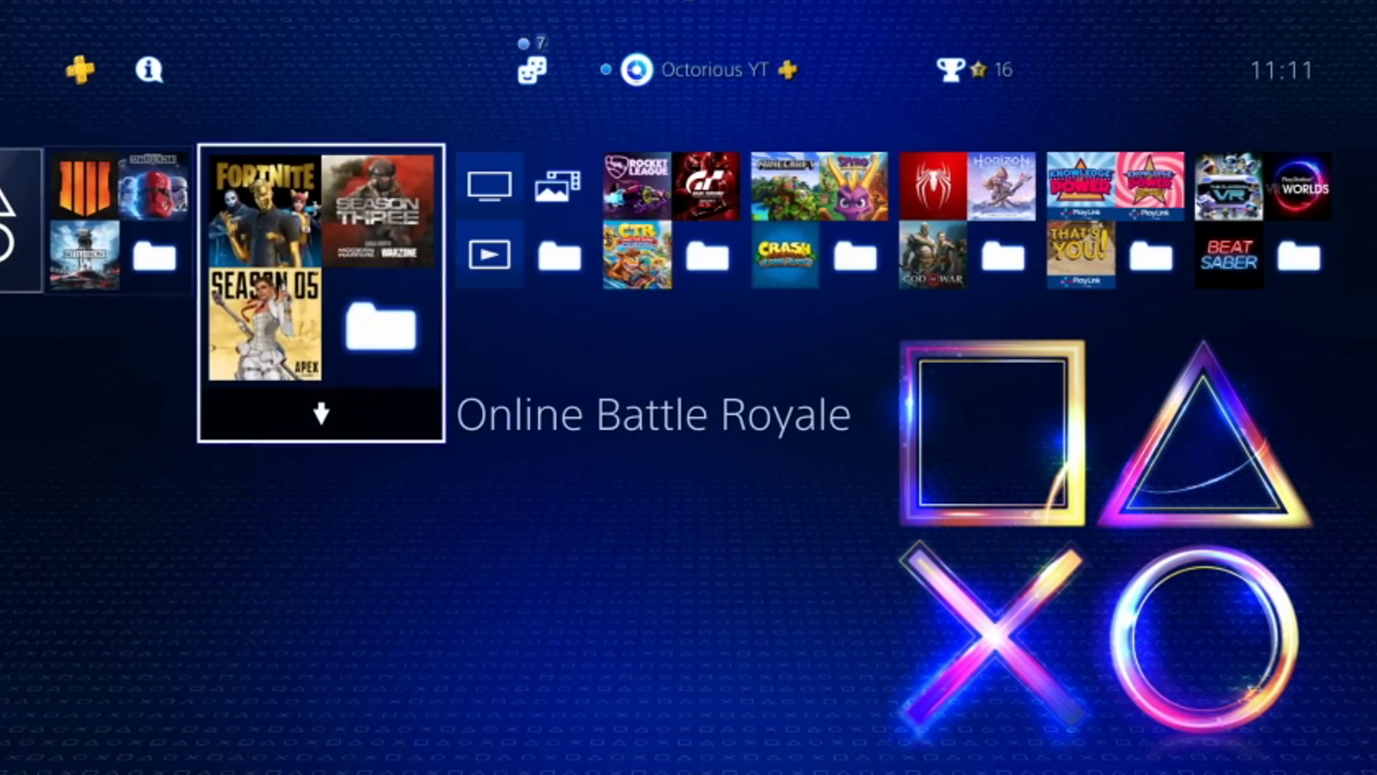
pyautogui.press('Right')
pyautogui.press('Right')
pyautogui.press('Right')
pyautogui.press('Left')
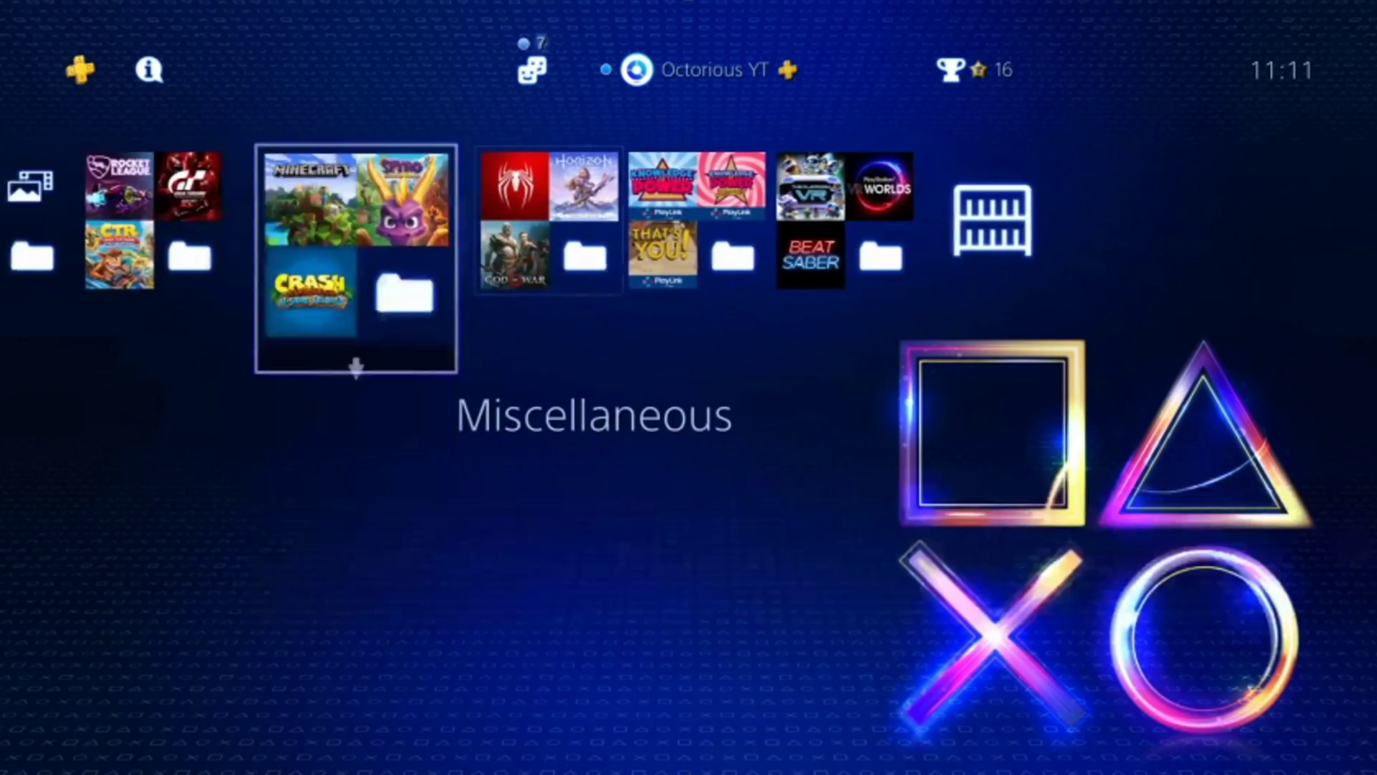
pyautogui.press('Left')
pyautogui.press('Left')
pyautogui.press('Left')
pyautogui.press('Right')
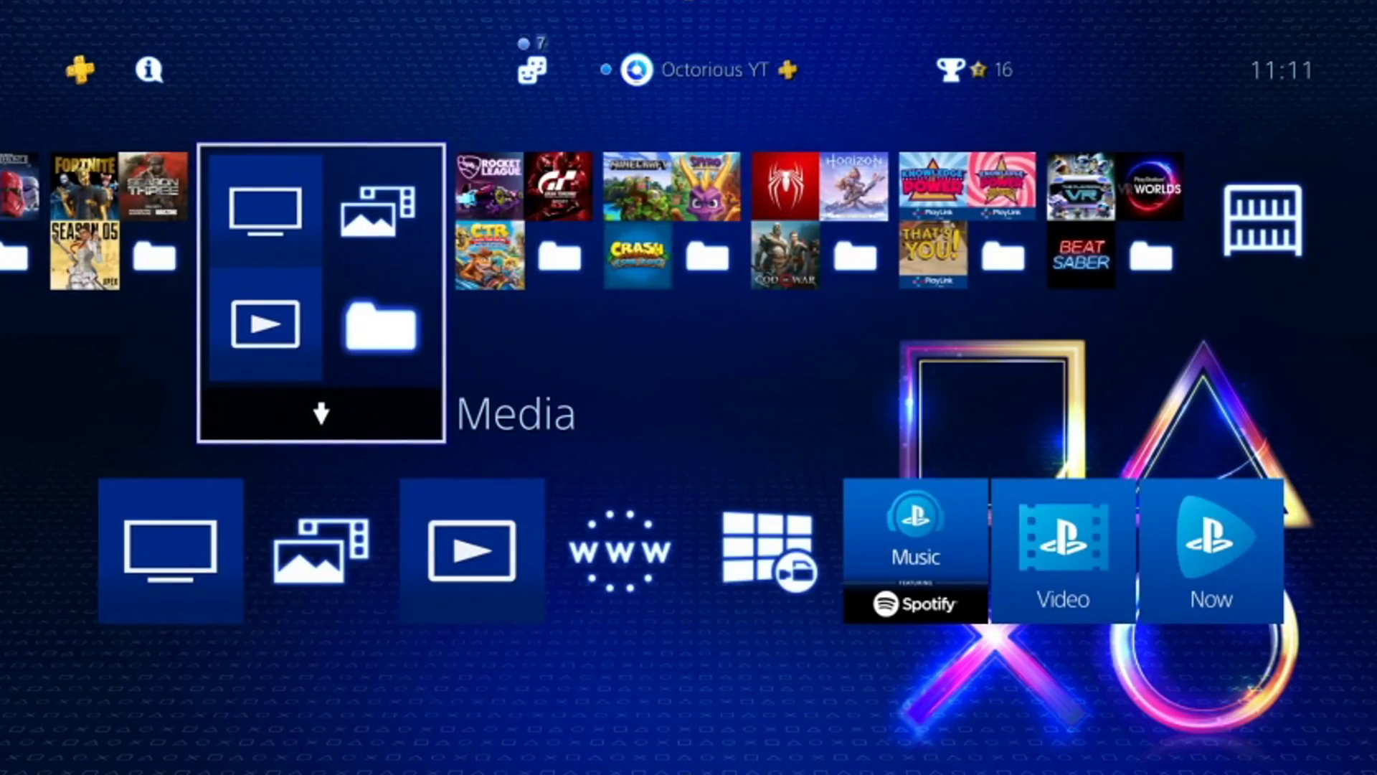
pyautogui.press('Left')
pyautogui.press('Left')
pyautogui.press('Left')
# Open and close the Online Shooters folder on the PS4, ending focused on Online Battle Royale
pyautogui.press('Right')
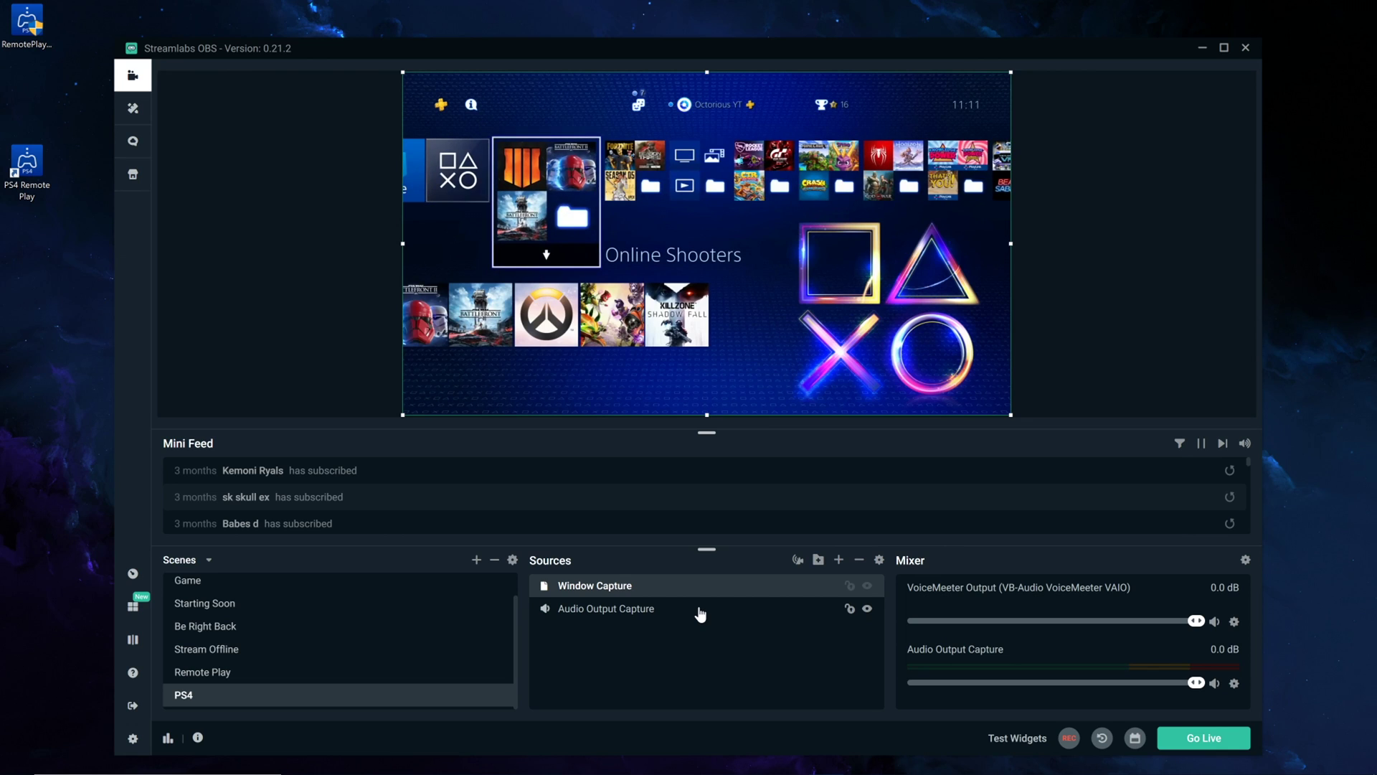
pyautogui.press('Left')
pyautogui.press('Right')
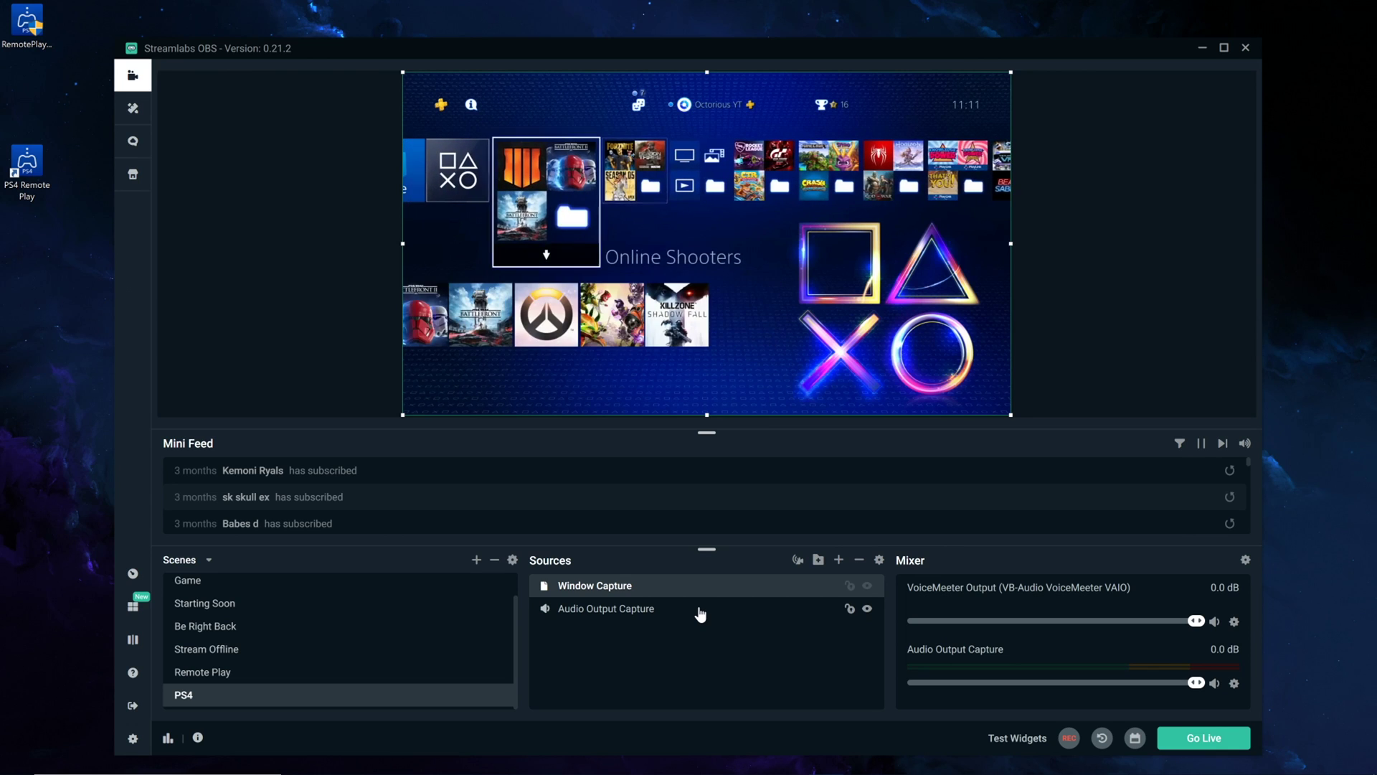
pyautogui.press('Return')
pyautogui.press('Escape')
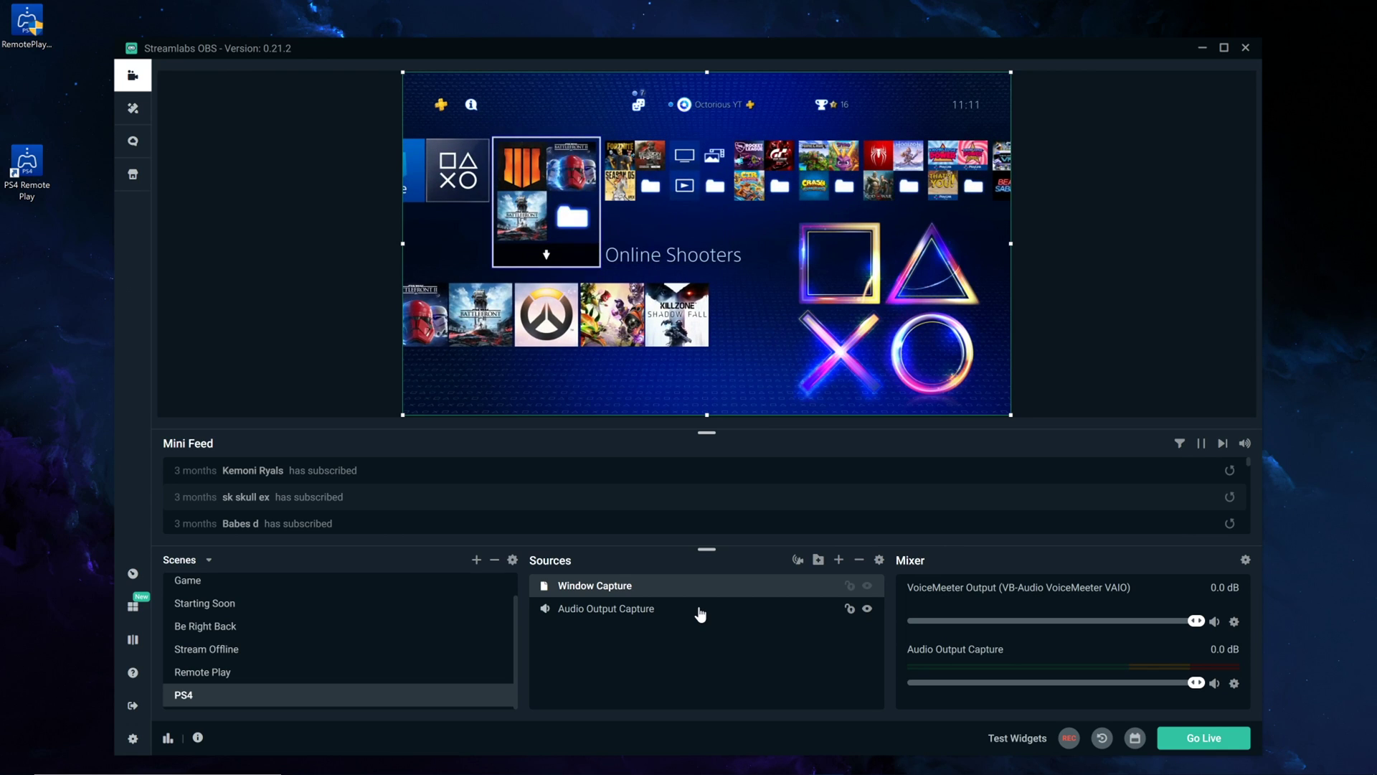
pyautogui.press('Left')
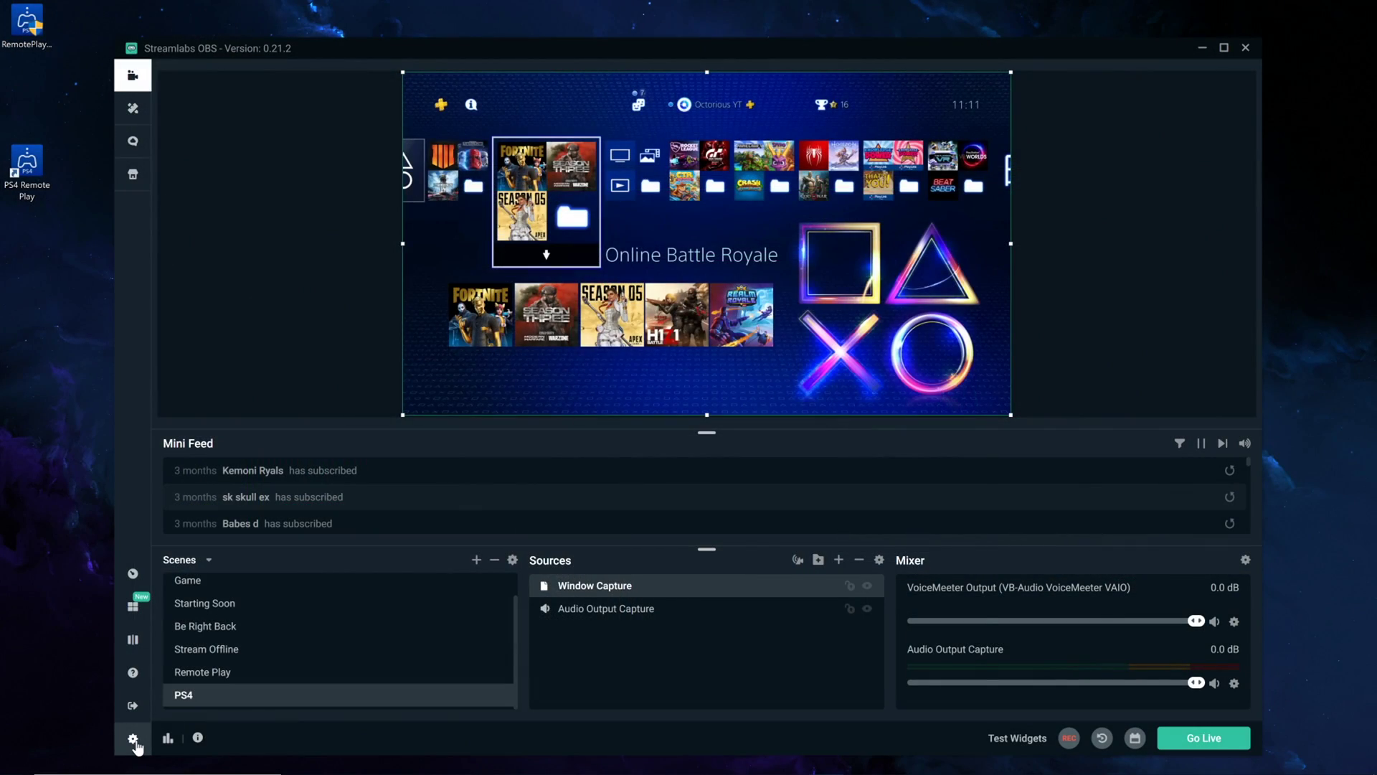
pyautogui.click(133, 738)
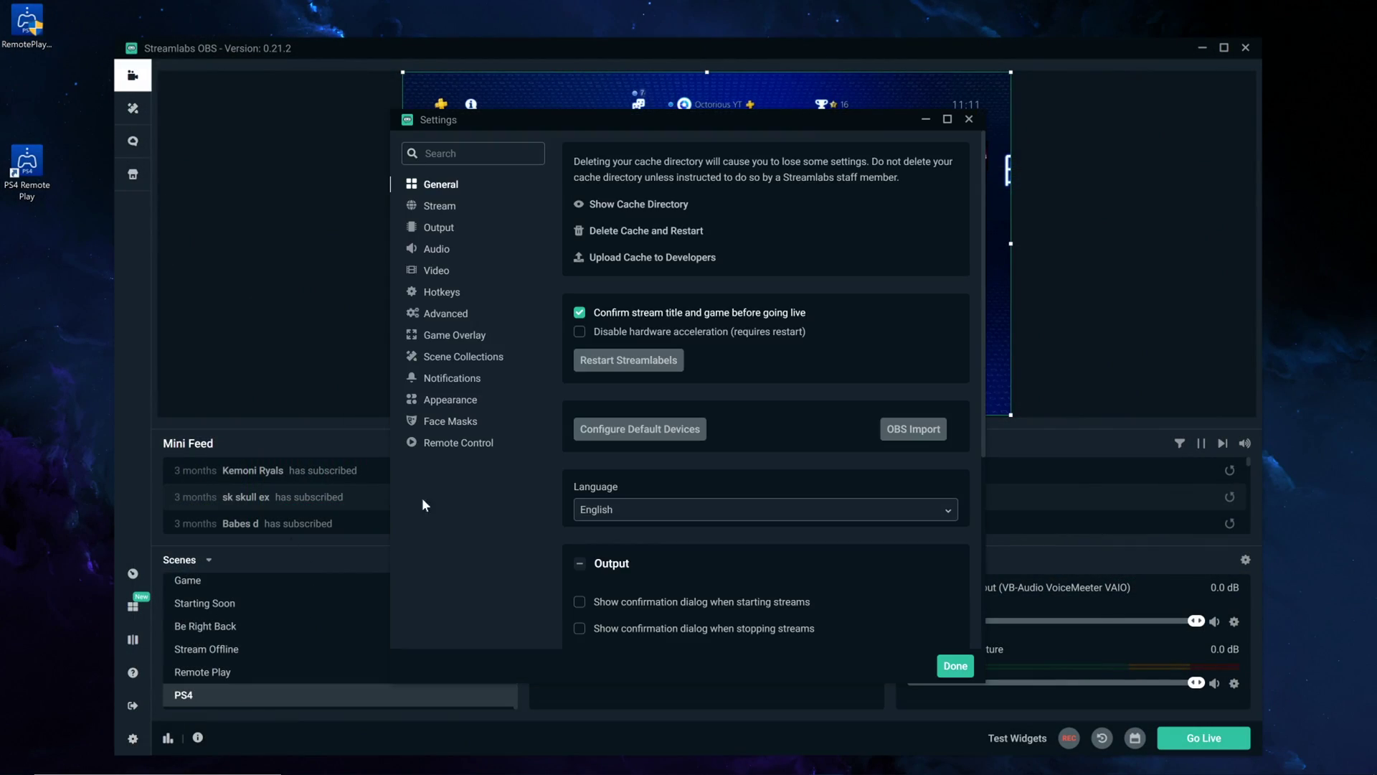
pyautogui.click(439, 445)
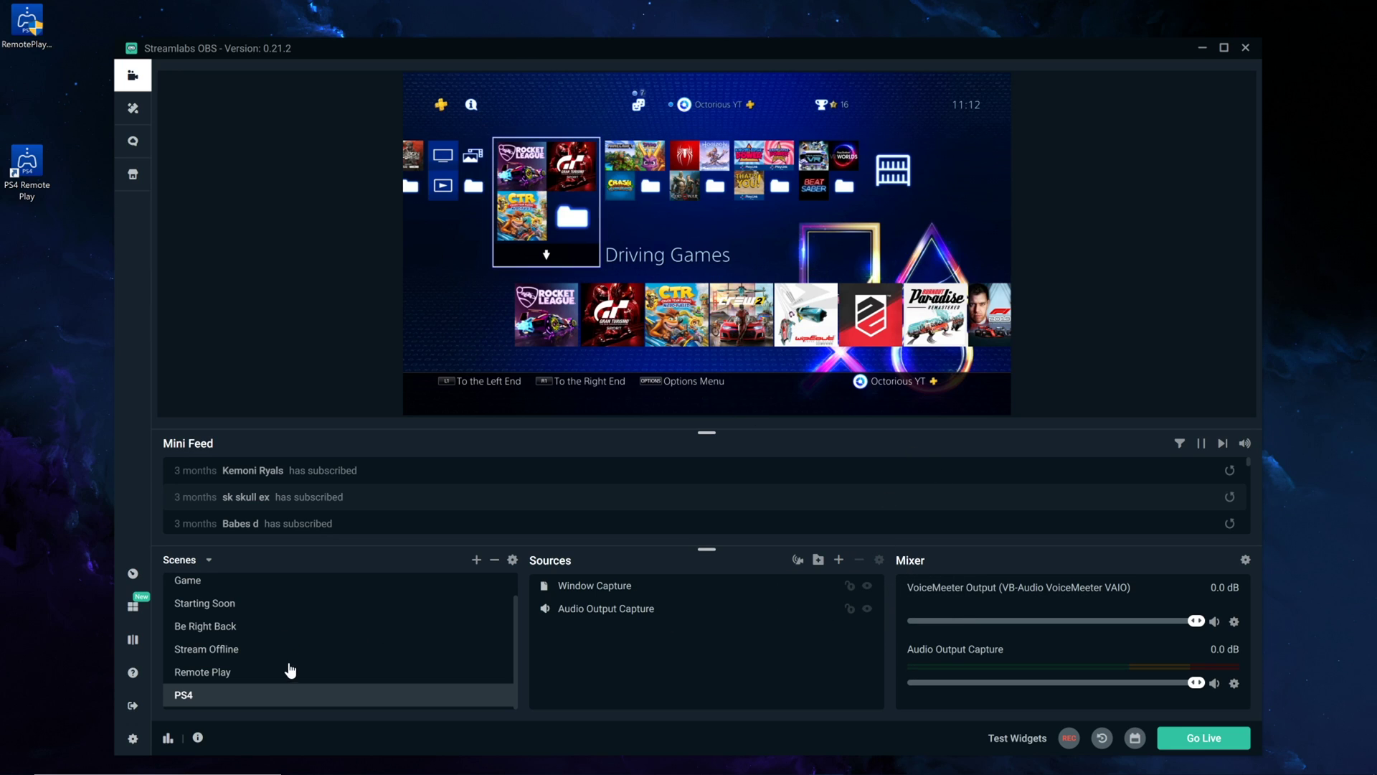
pyautogui.click(280, 630)
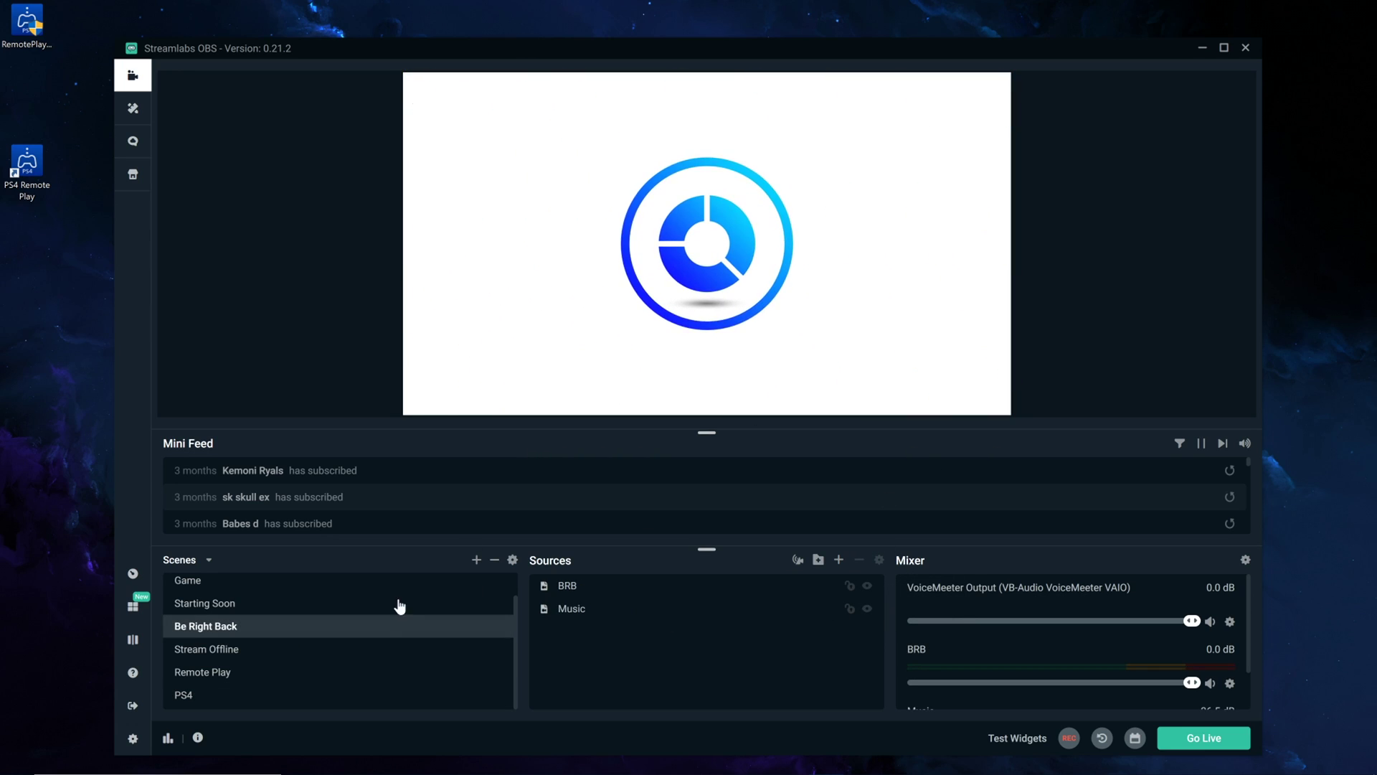
pyautogui.click(336, 695)
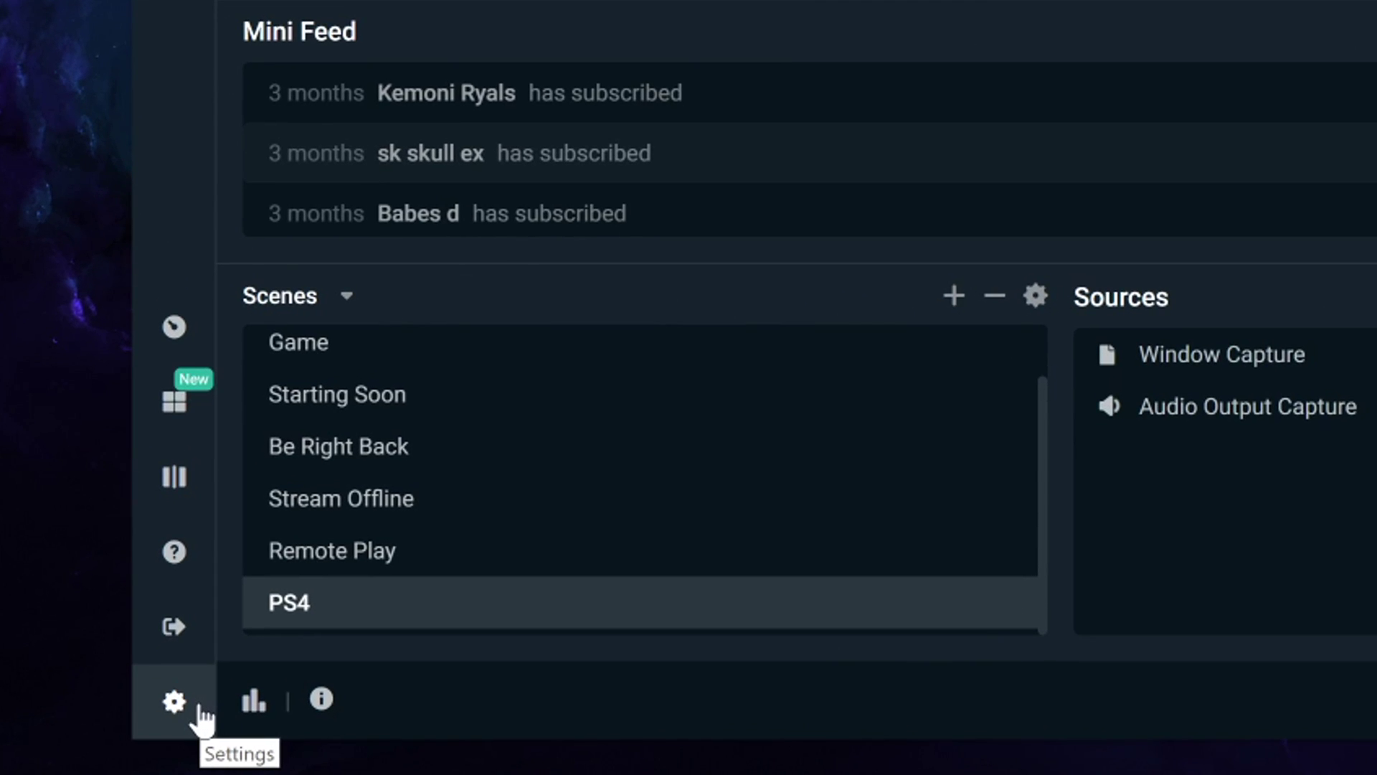
# In Settings > Stream, keep Streaming Services and set the service to Restream.io - RTMP after trying YouTube
pyautogui.click(200, 709)
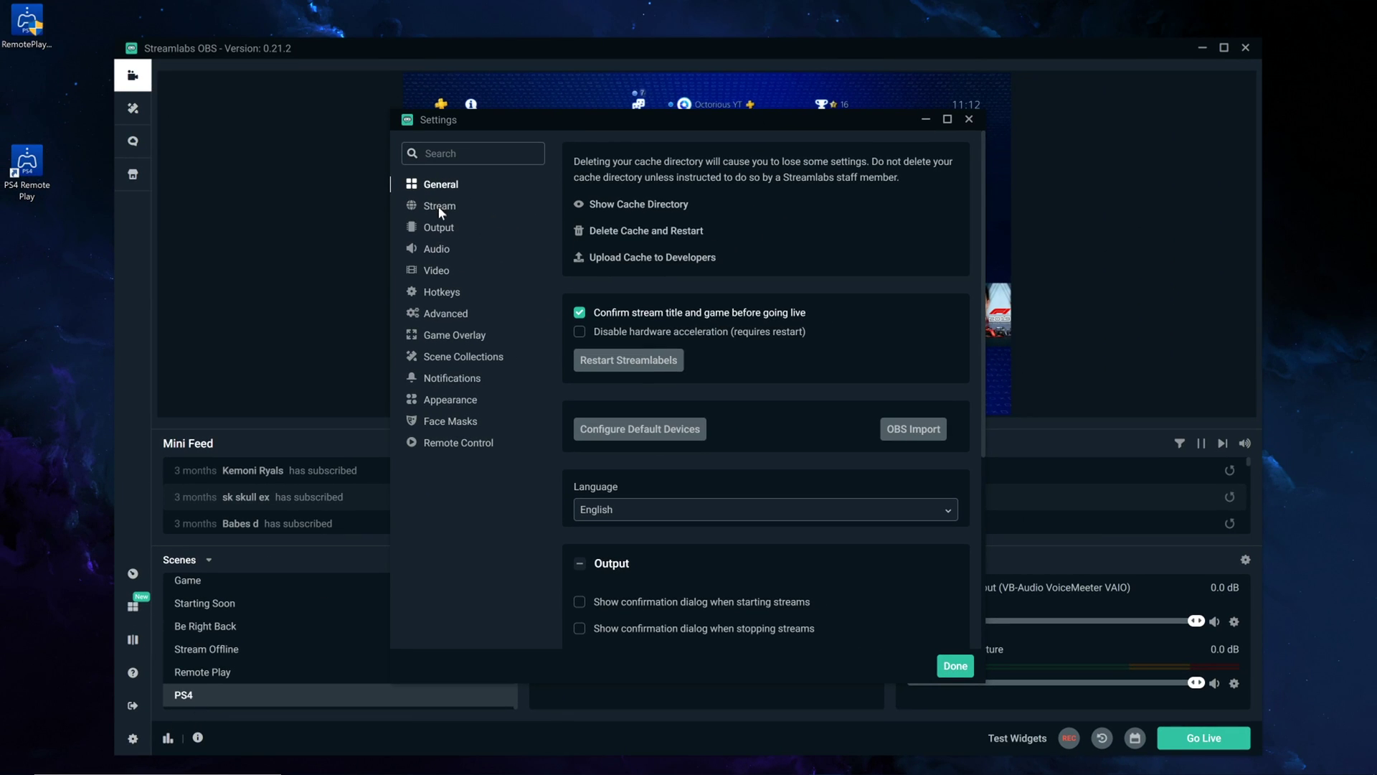
pyautogui.click(444, 215)
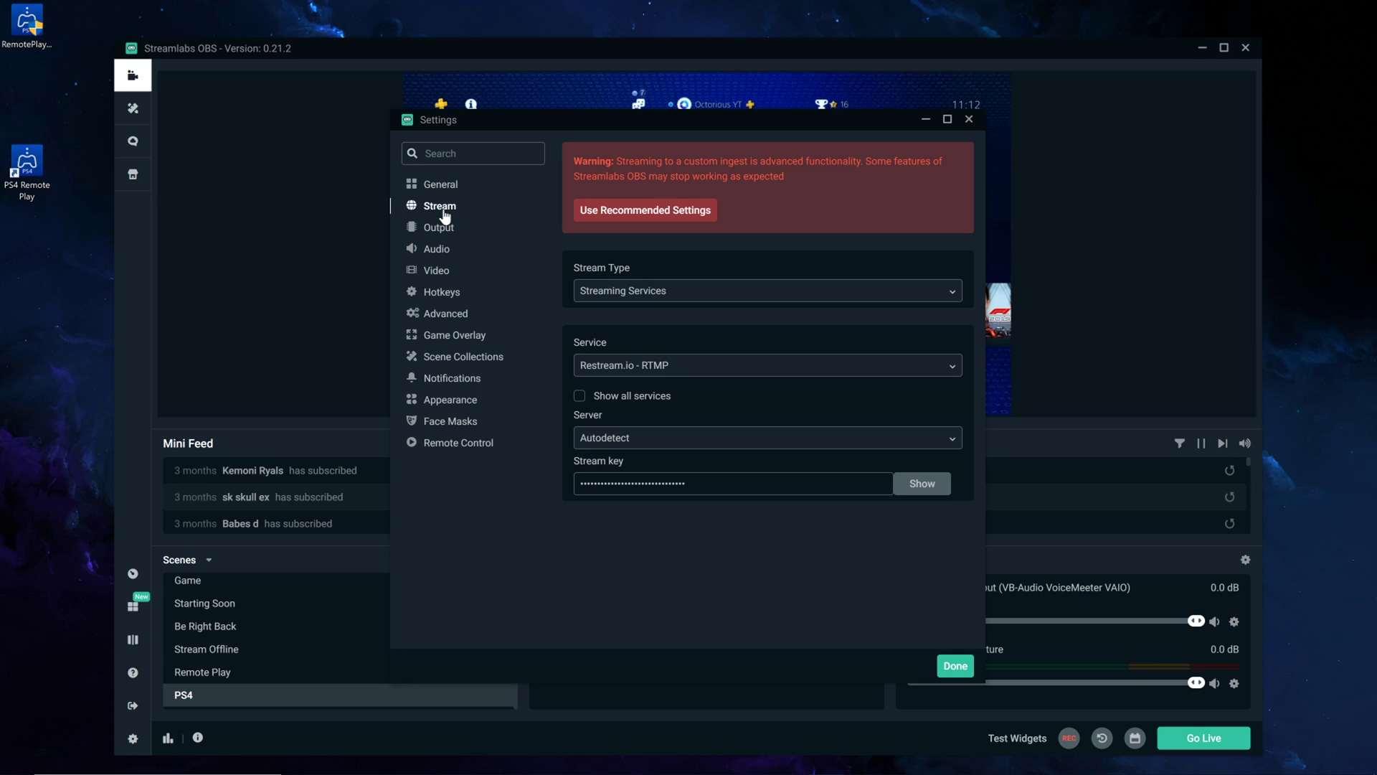
pyautogui.click(721, 297)
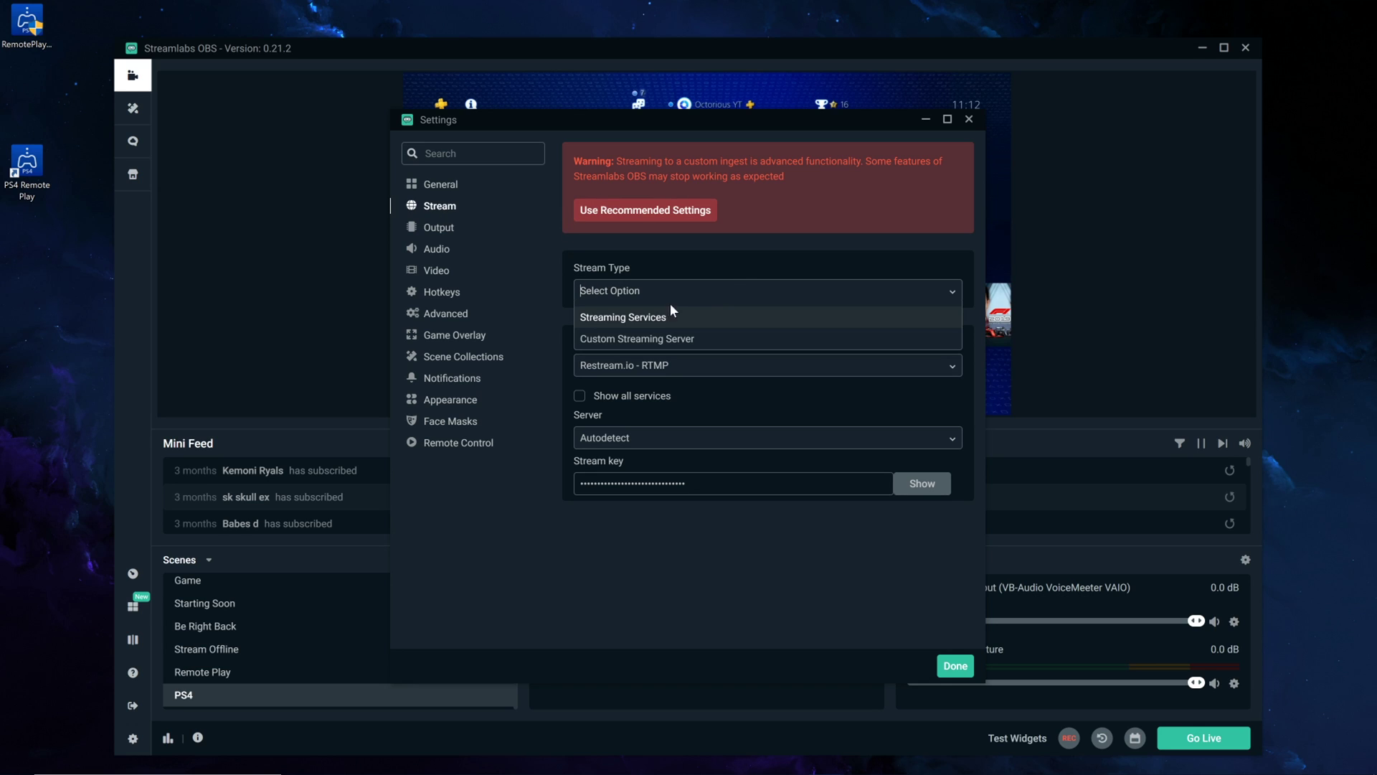
pyautogui.click(656, 365)
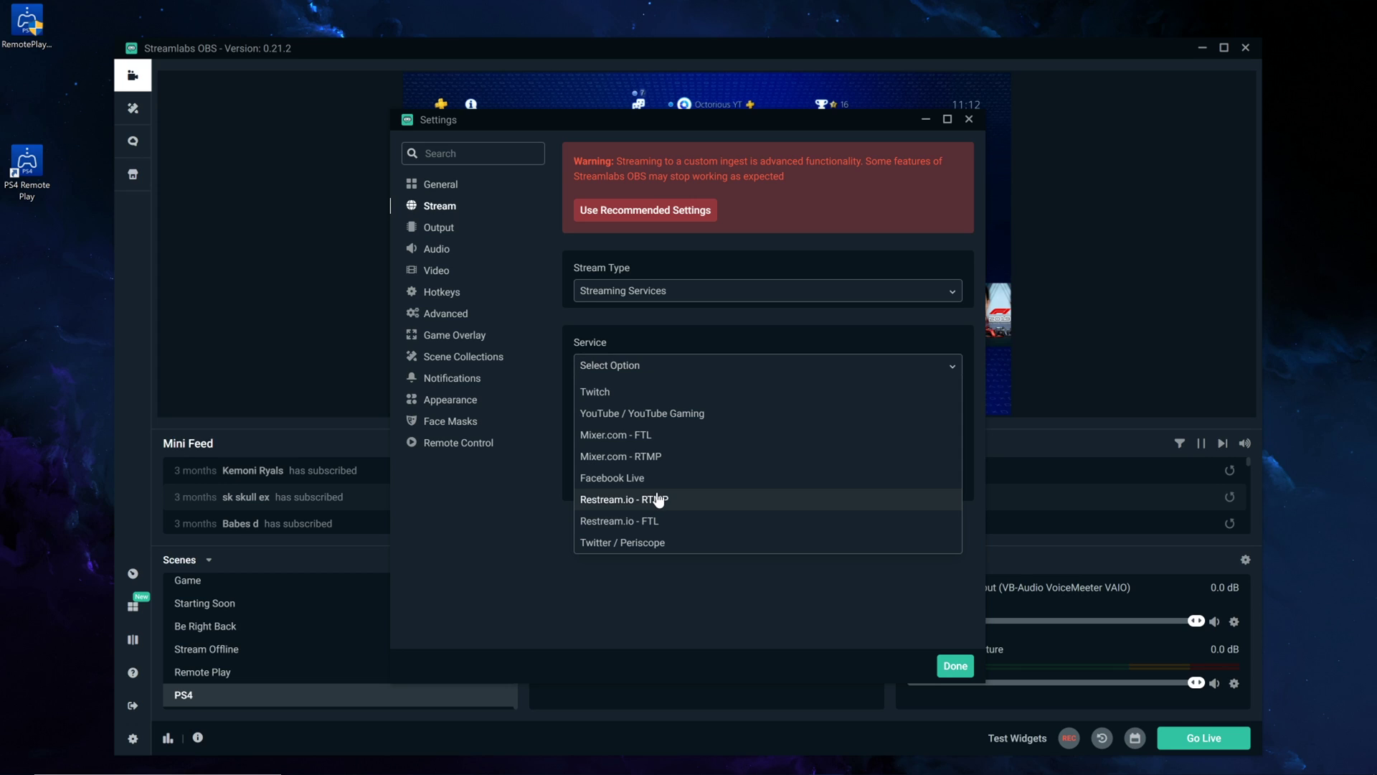
pyautogui.click(718, 415)
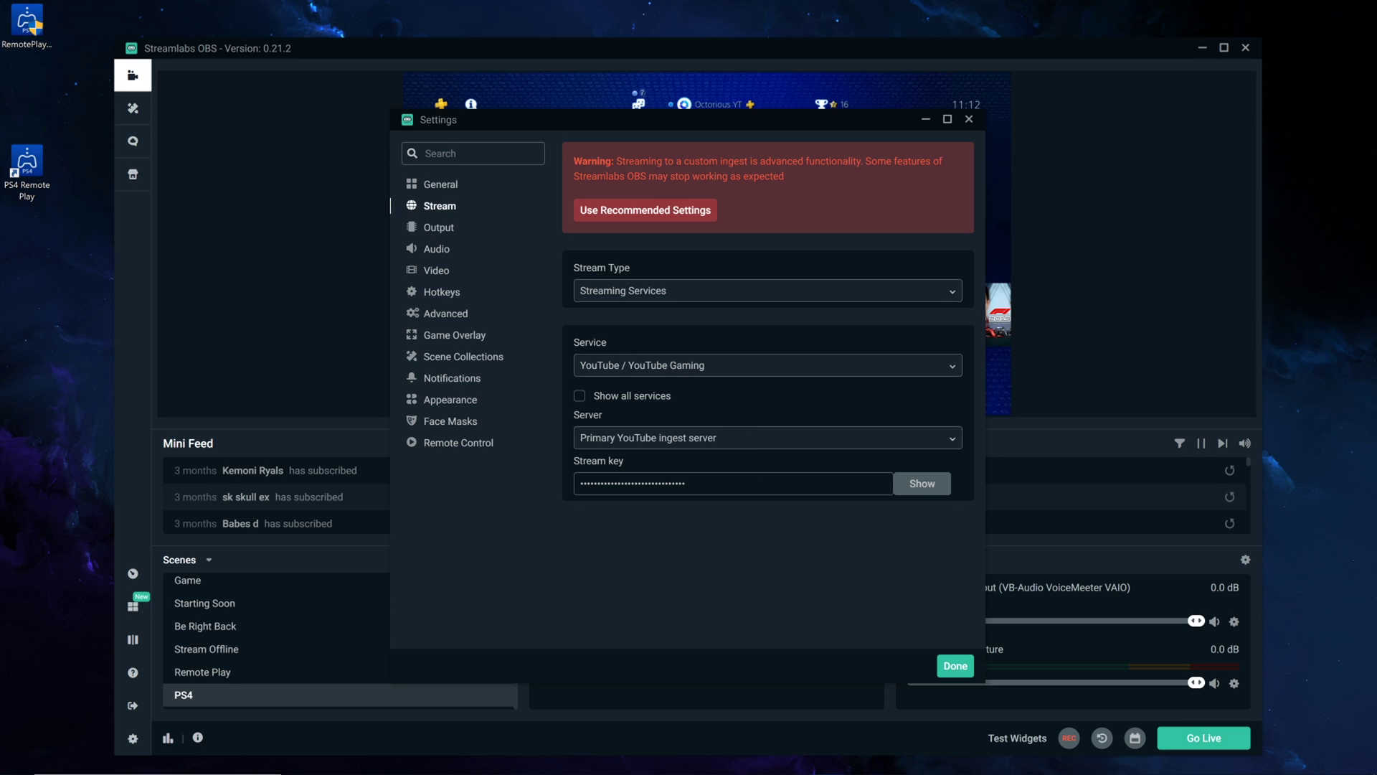
pyautogui.click(750, 371)
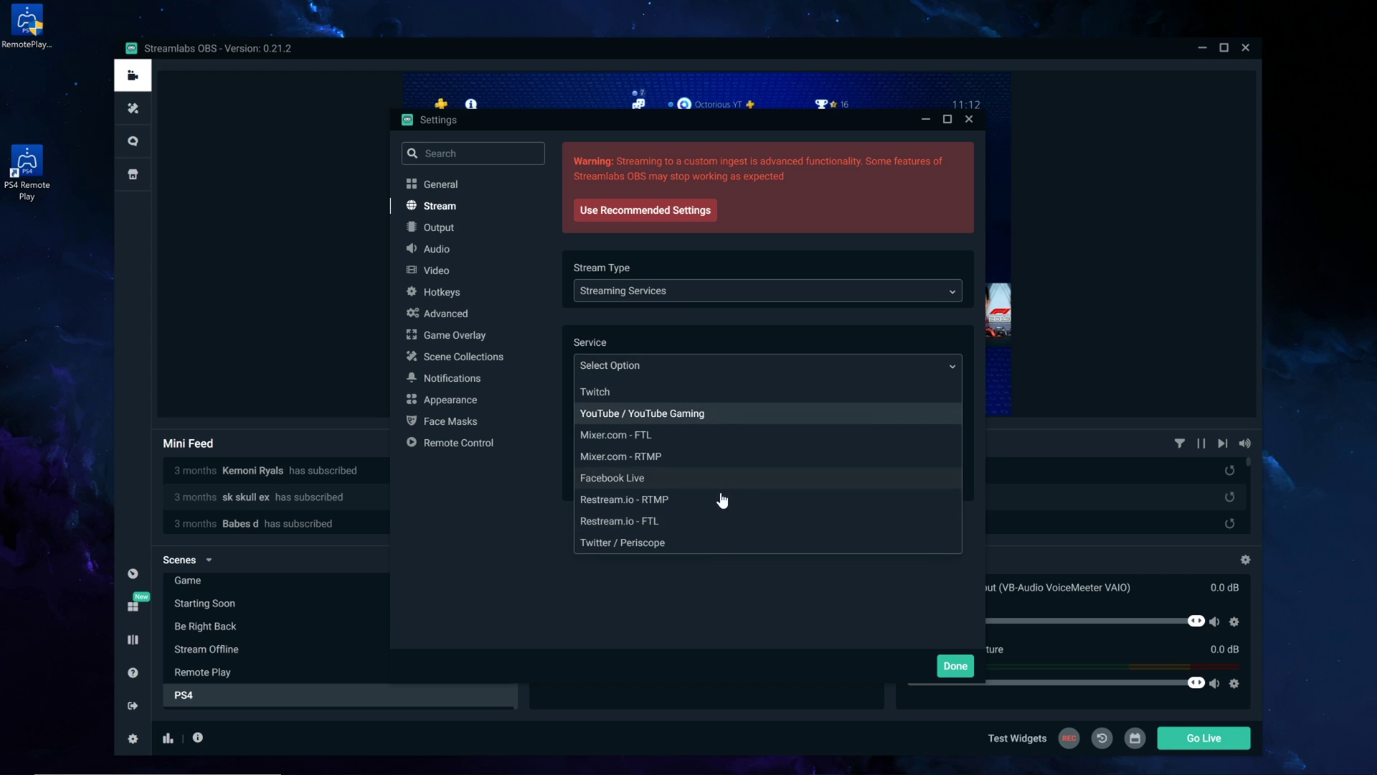
pyautogui.click(811, 477)
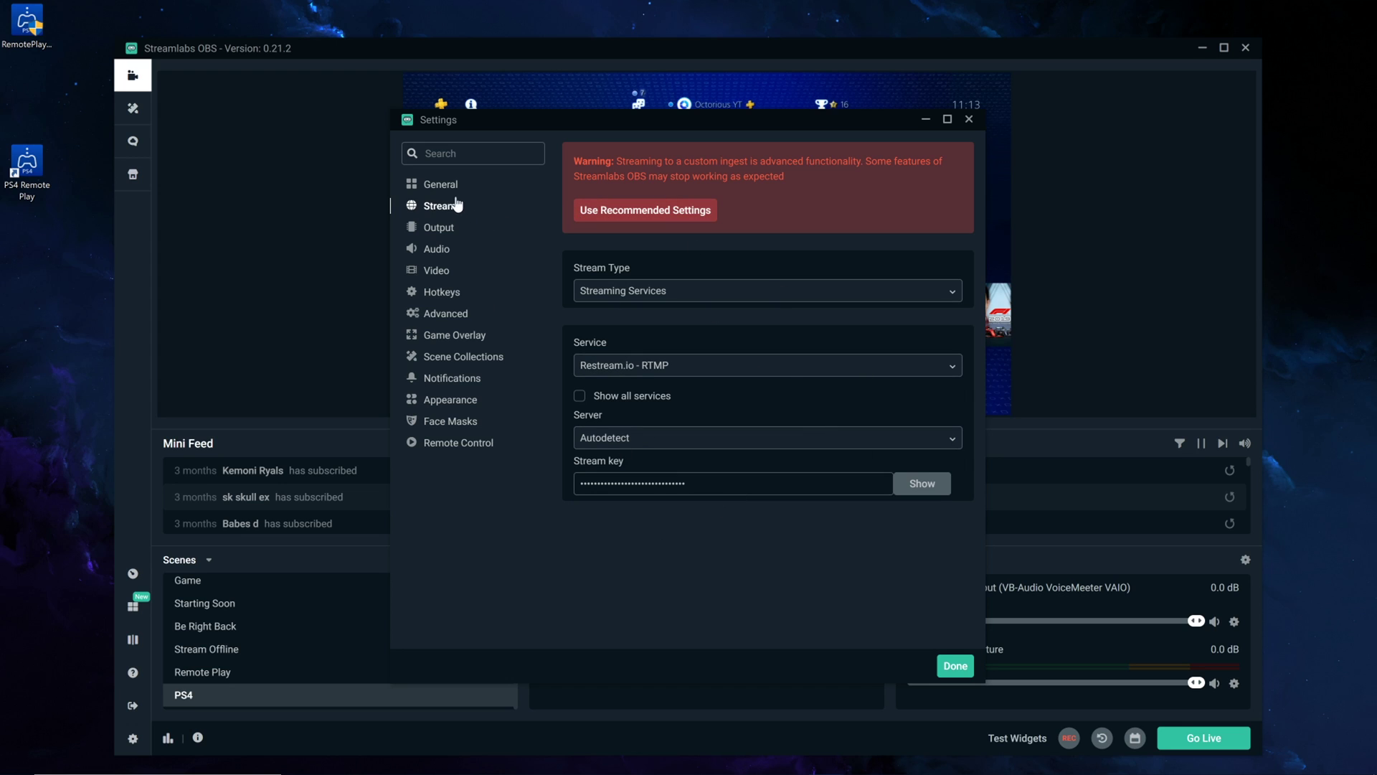
# Review the General settings, then move on to the Output settings
pyautogui.click(432, 185)
pyautogui.scroll(-5, 675, 278)
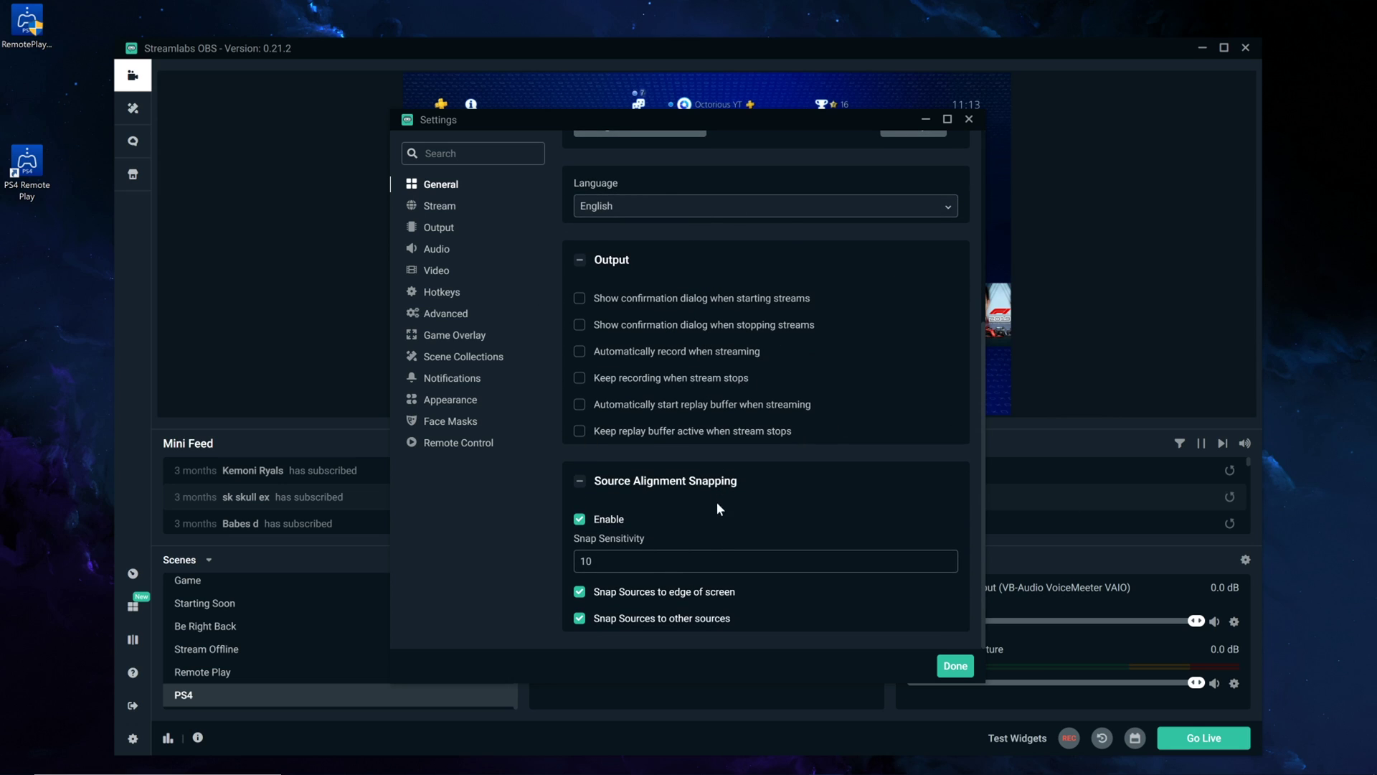
pyautogui.scroll(5, 693, 399)
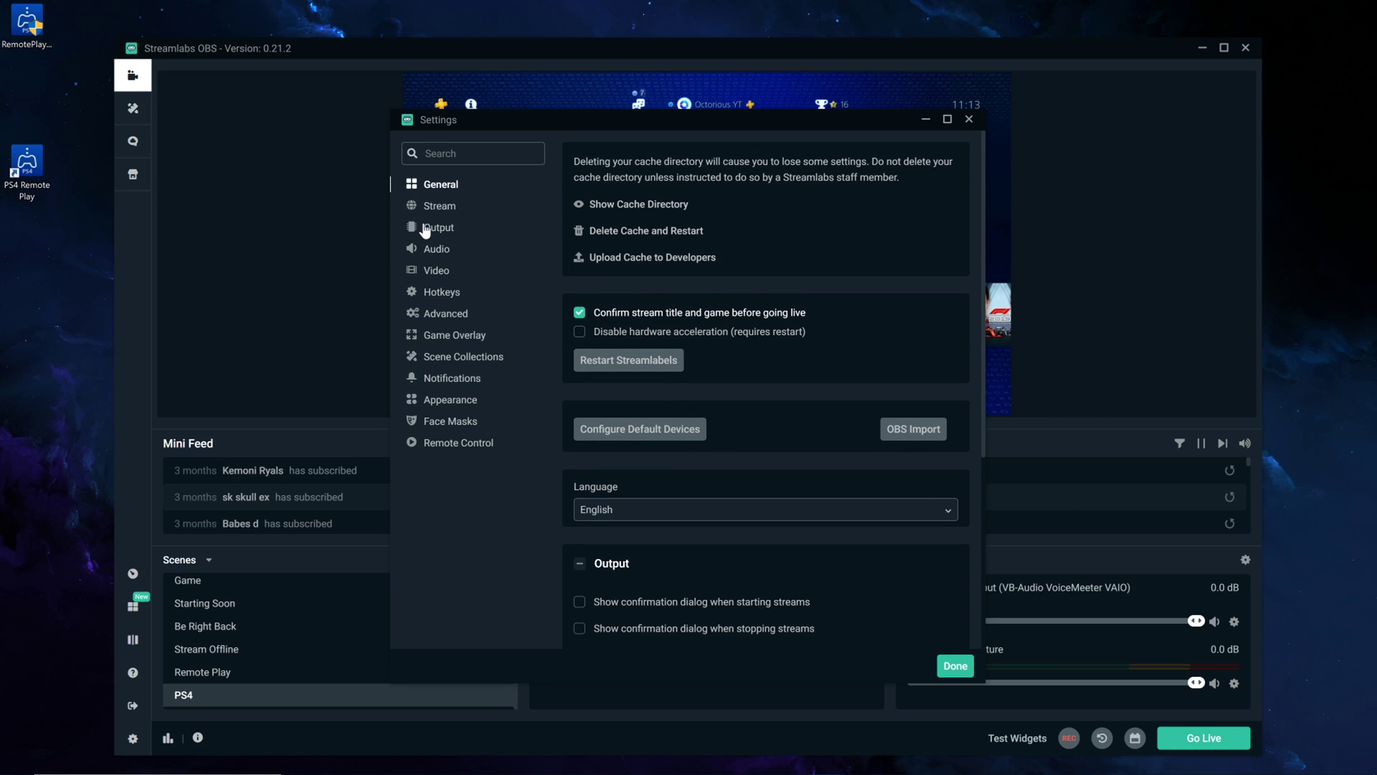
pyautogui.click(434, 227)
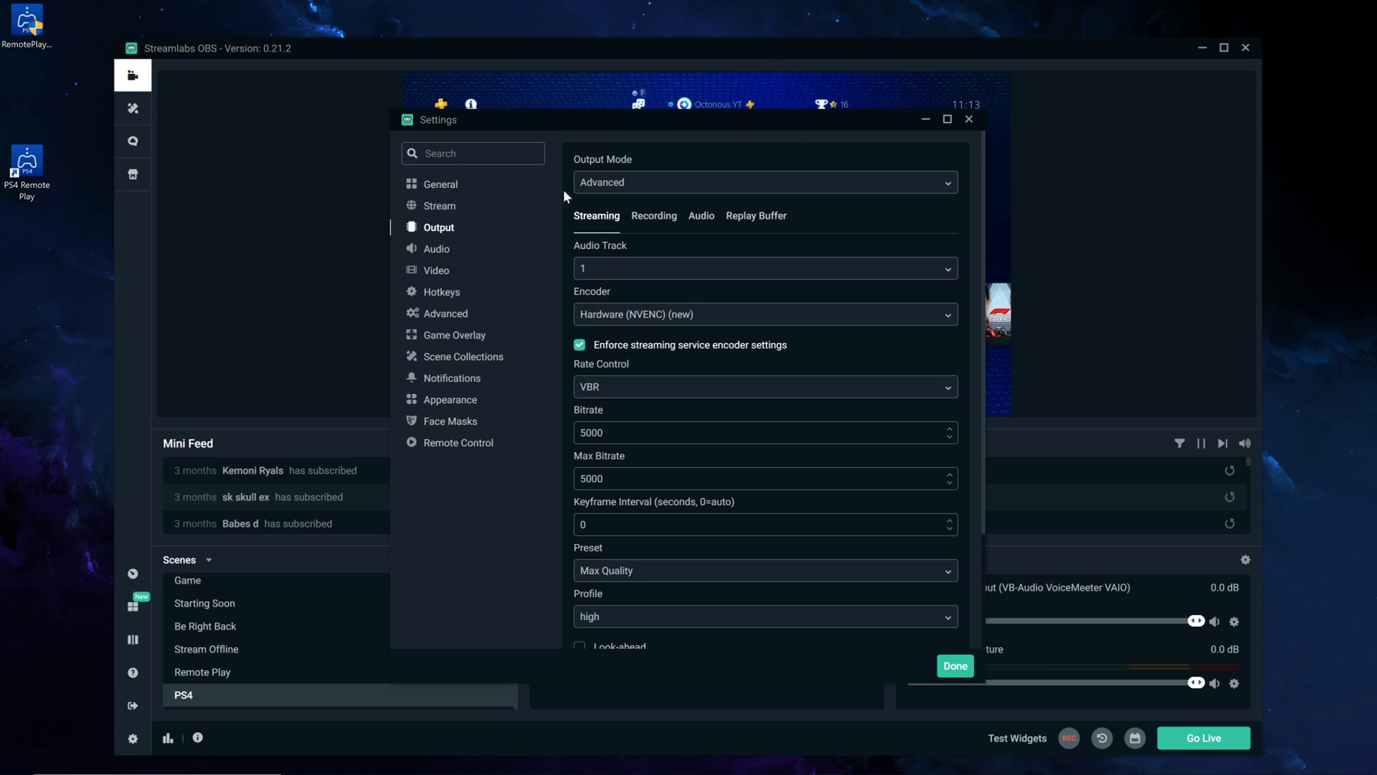
# Keep the Hardware (NVENC) (new) encoder, switch rate control to CBR and set bitrate to 5000
pyautogui.click(673, 316)
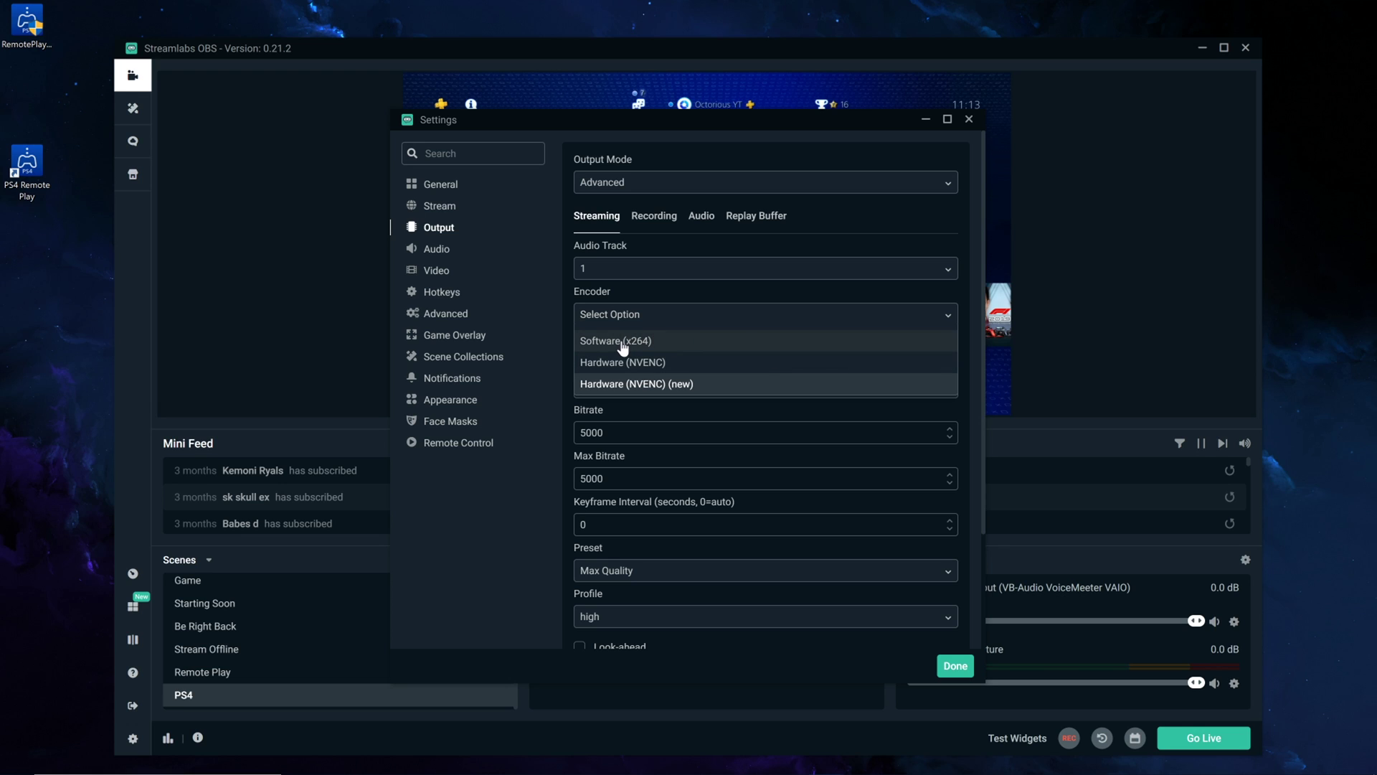
pyautogui.press('Return')
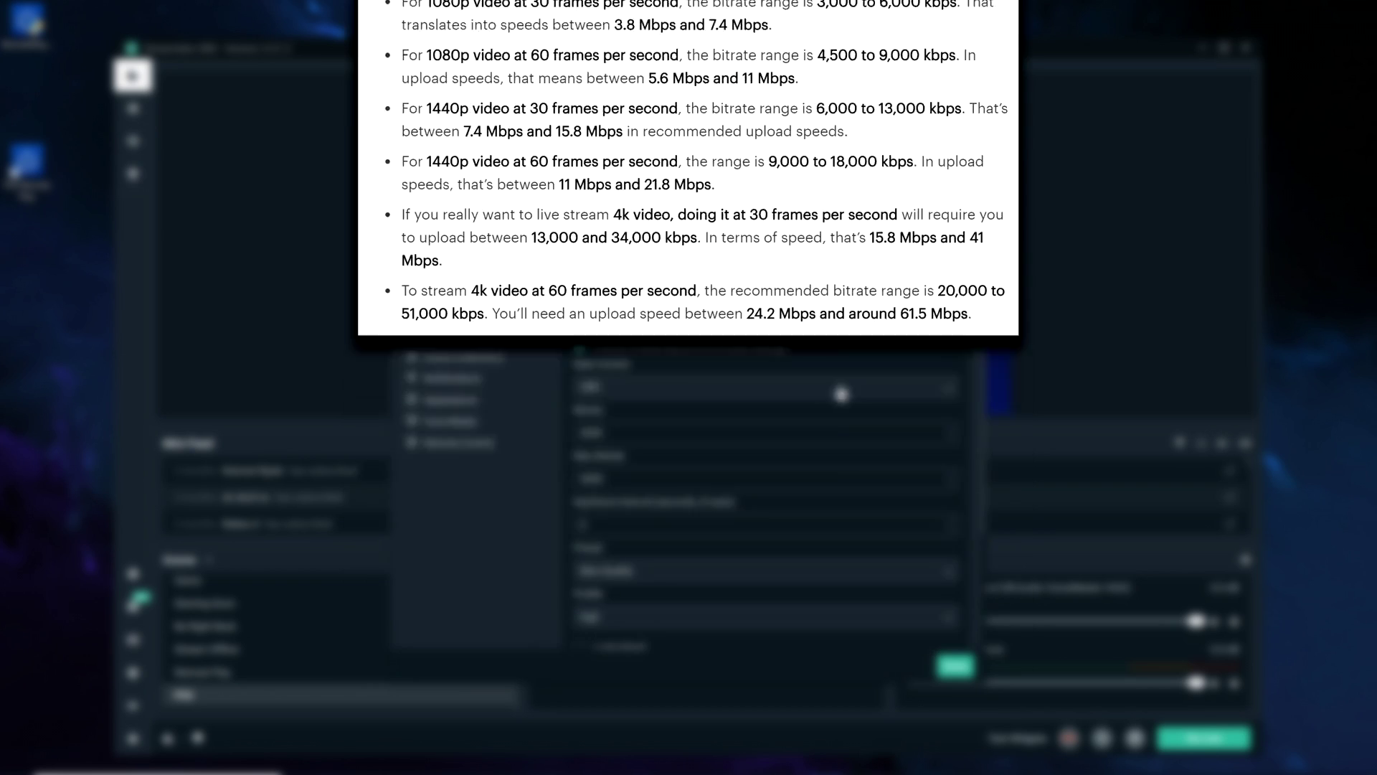
pyautogui.click(708, 394)
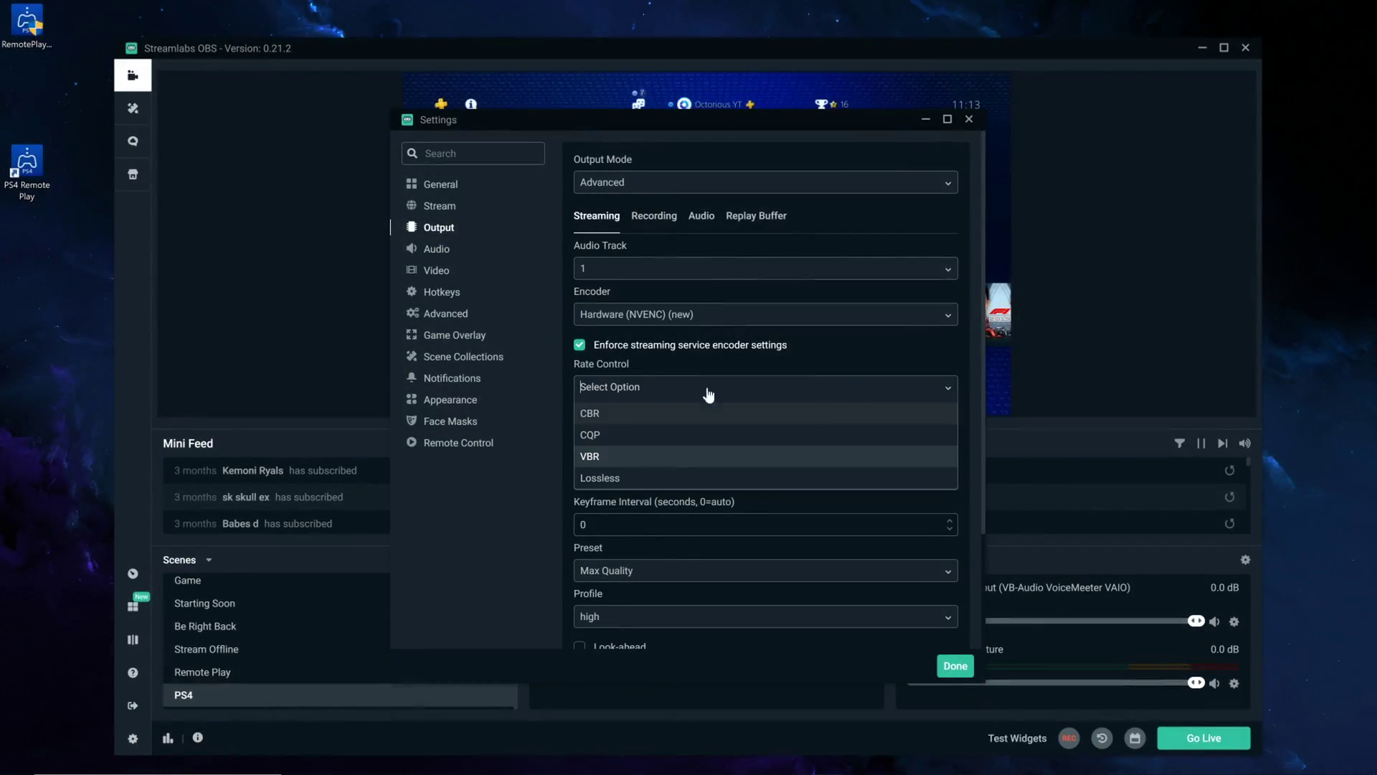
pyautogui.click(631, 413)
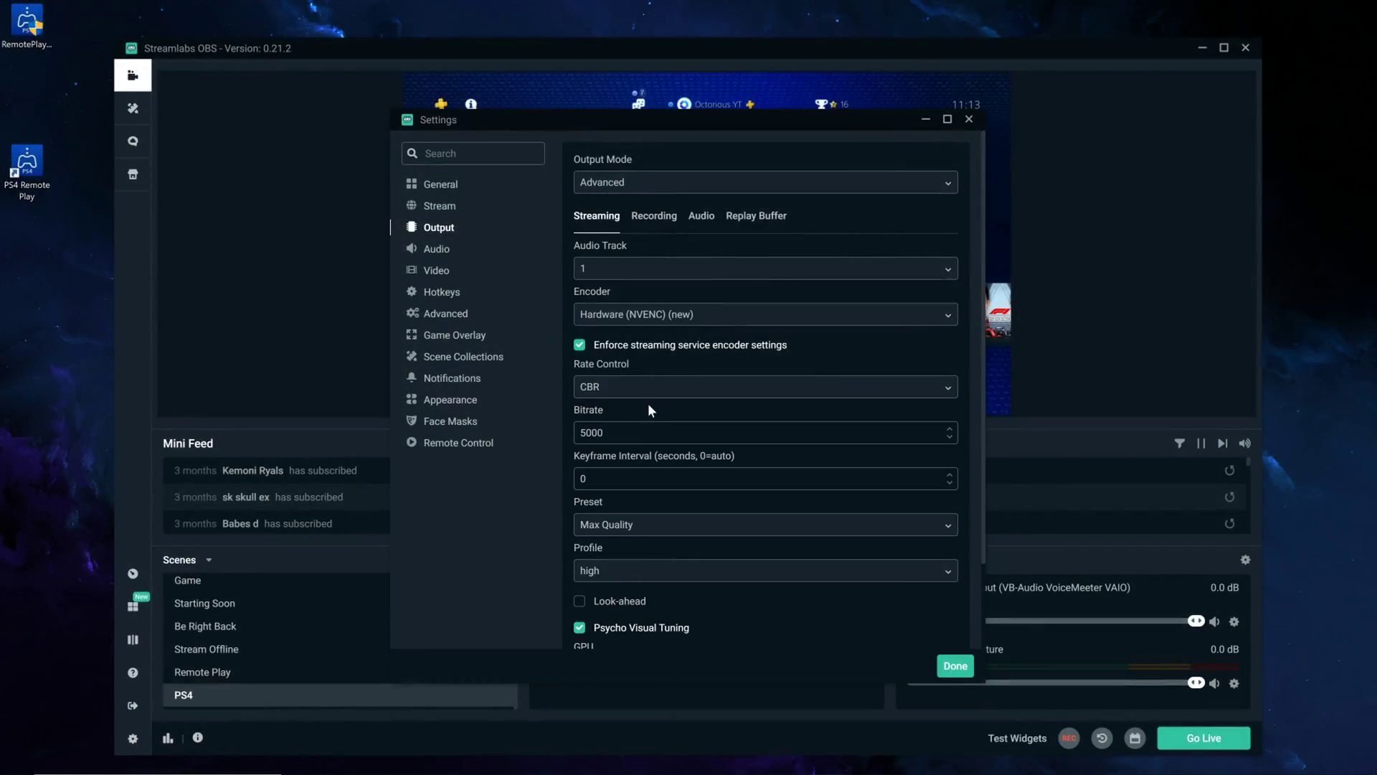
pyautogui.hotkey('ctrl', 'a')
pyautogui.write('5000')
pyautogui.doubleClick(591, 433)
pyautogui.click(605, 432)
# Check the audio track bitrate settings, then bring up the Video settings
pyautogui.scroll(-2, 645, 538)
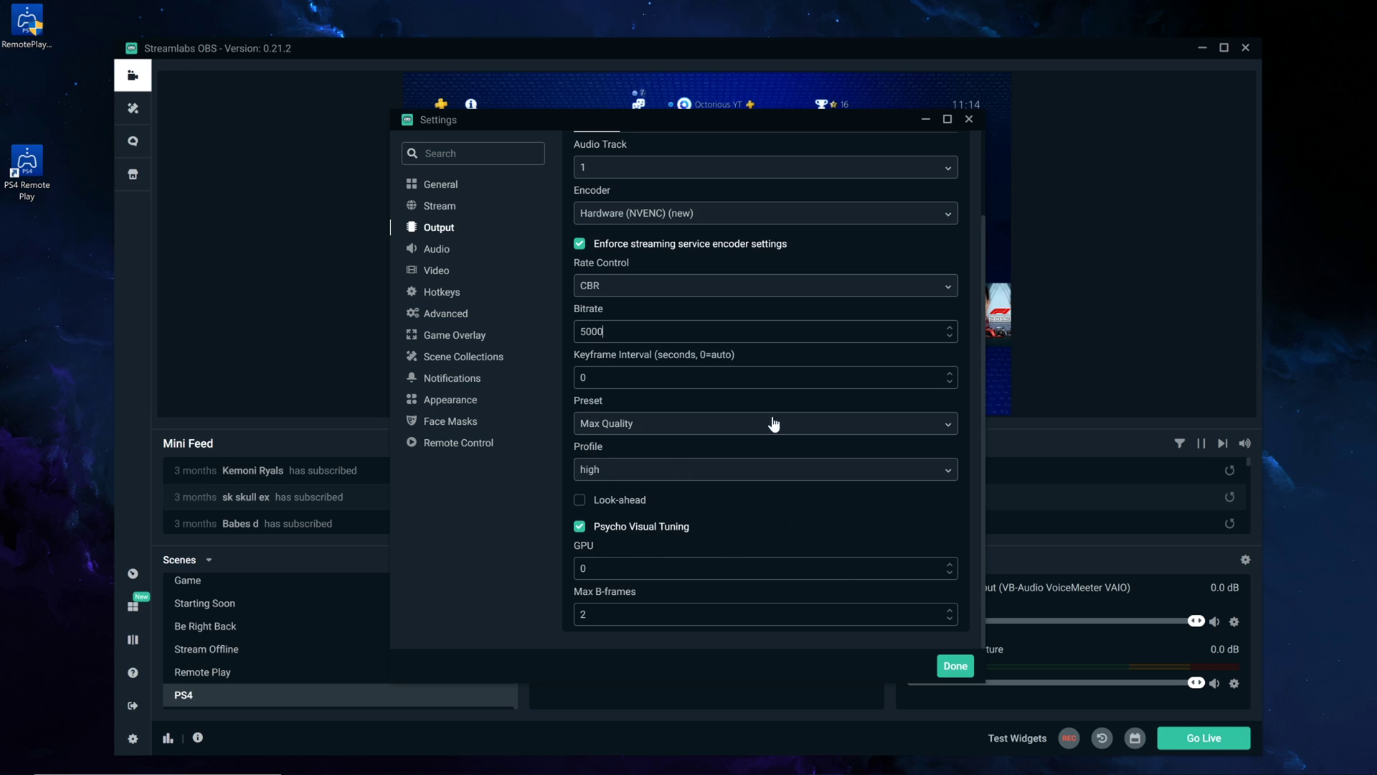
pyautogui.scroll(2, 761, 428)
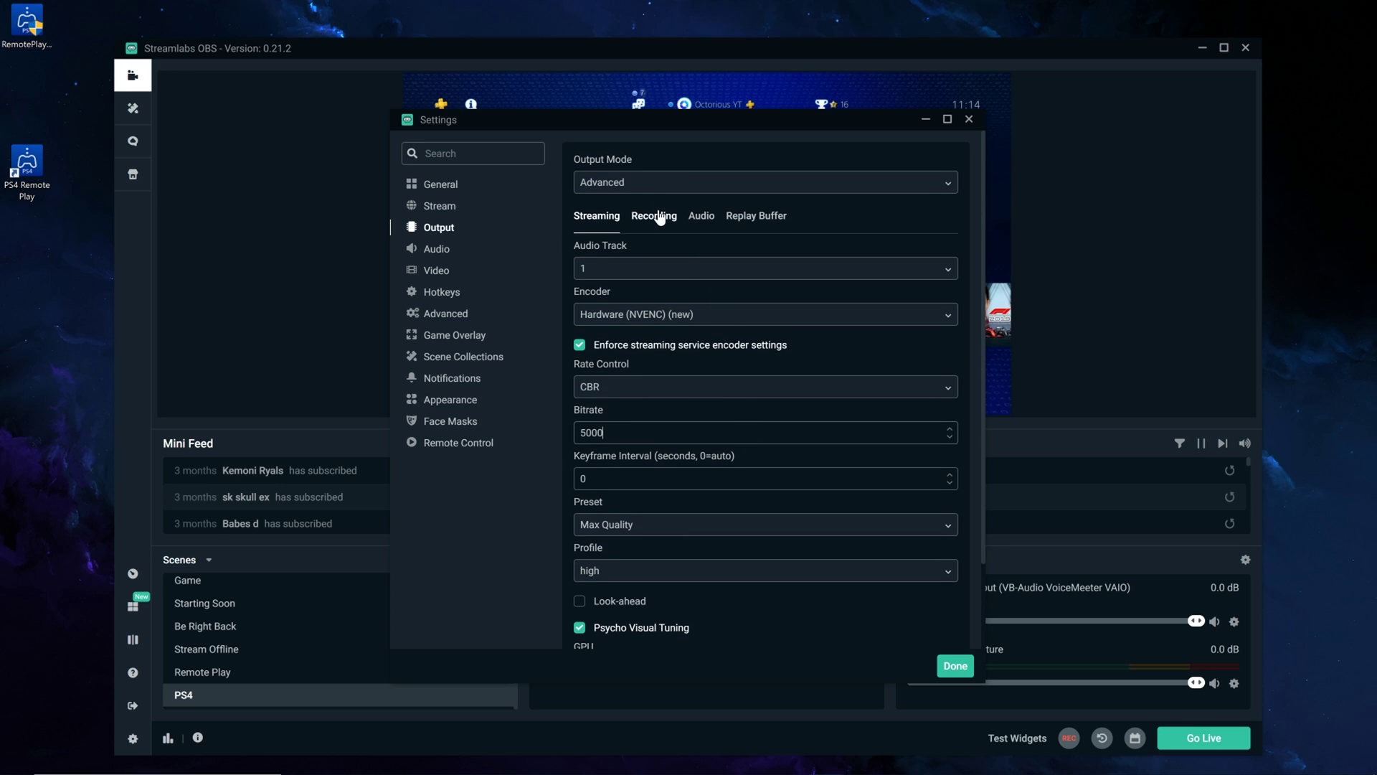
pyautogui.click(696, 215)
pyautogui.scroll(-4, 711, 337)
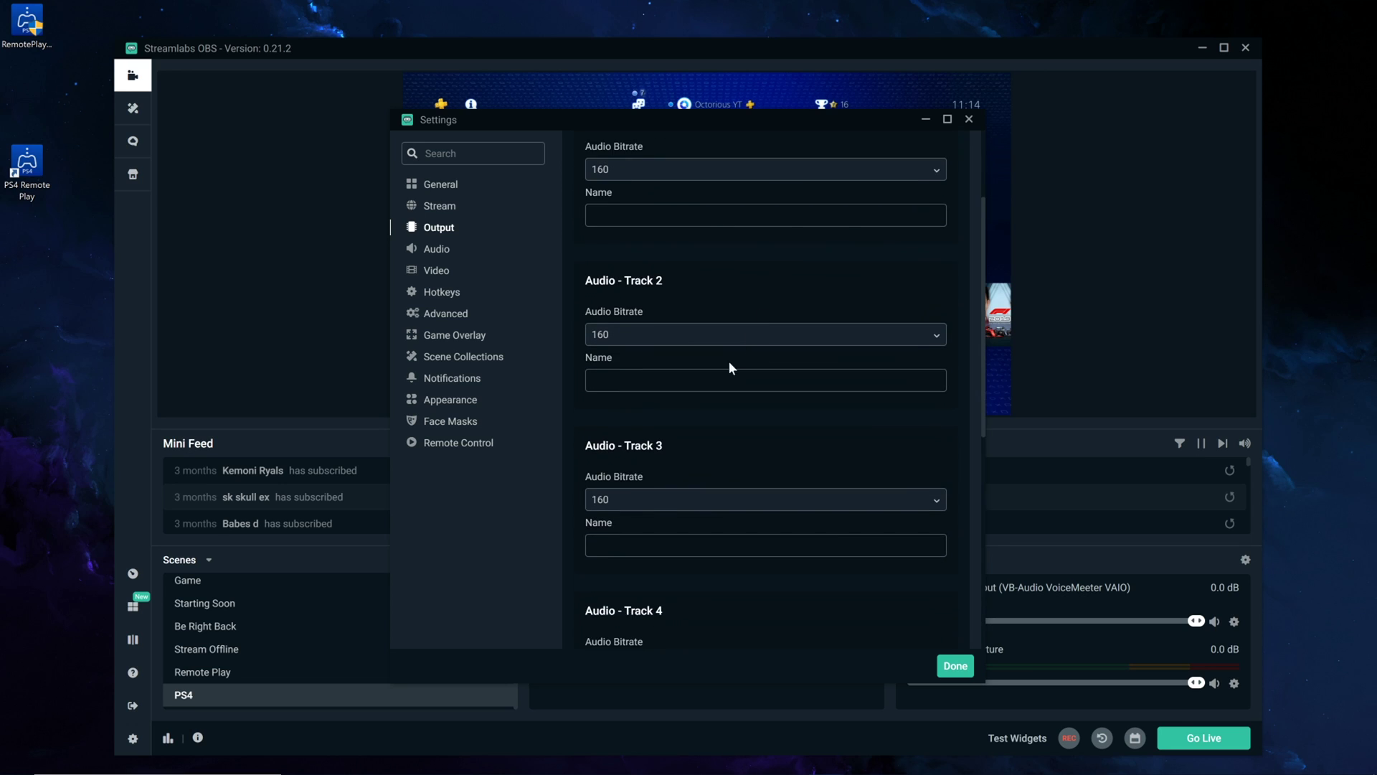
pyautogui.scroll(-2, 737, 458)
pyautogui.scroll(5, 734, 437)
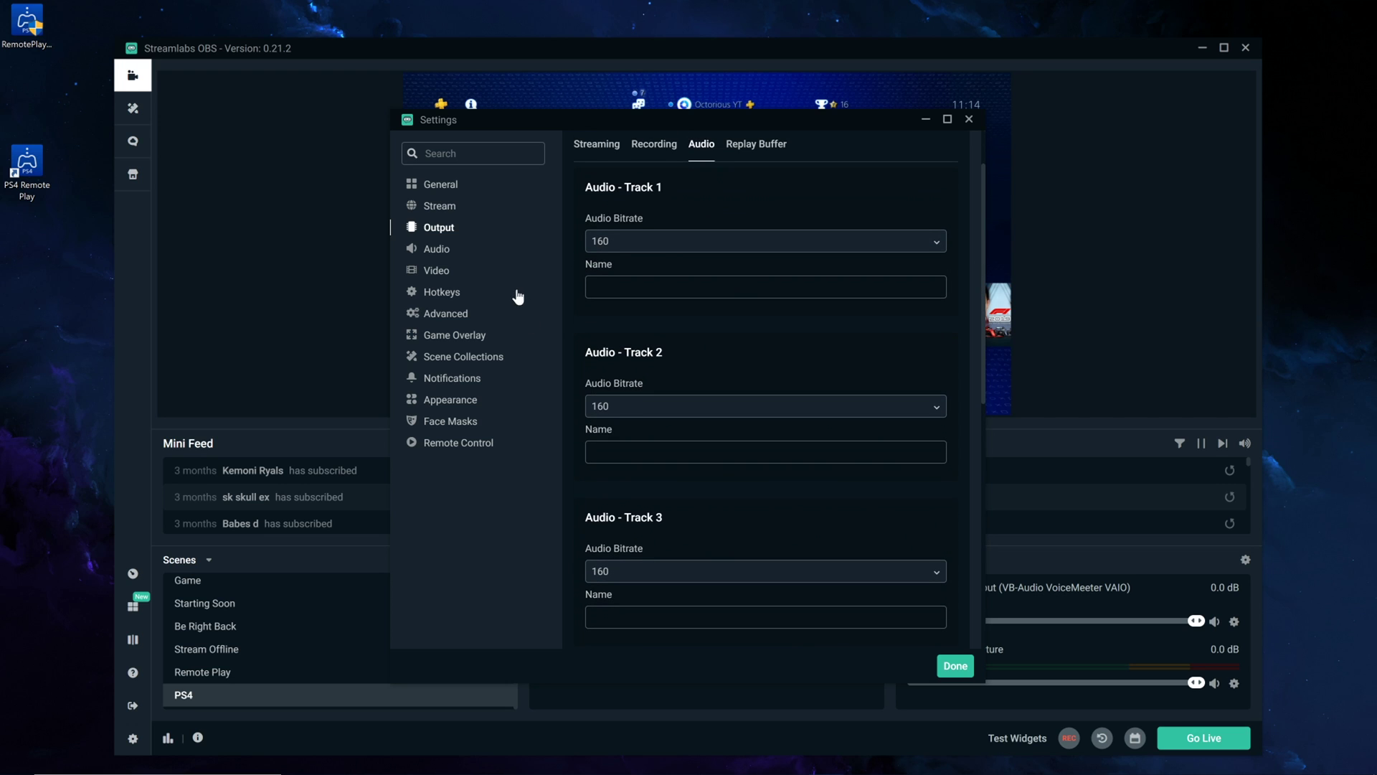
pyautogui.click(437, 270)
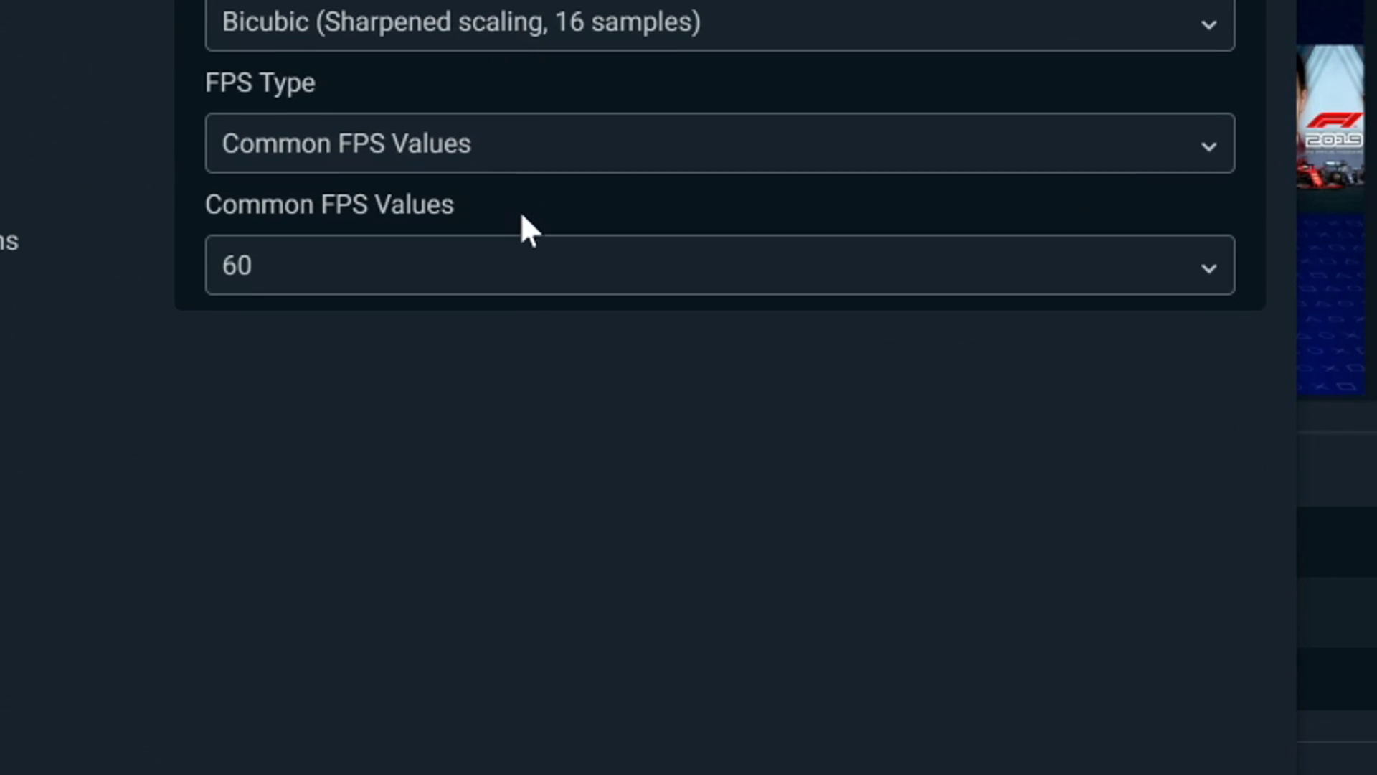
pyautogui.click(777, 371)
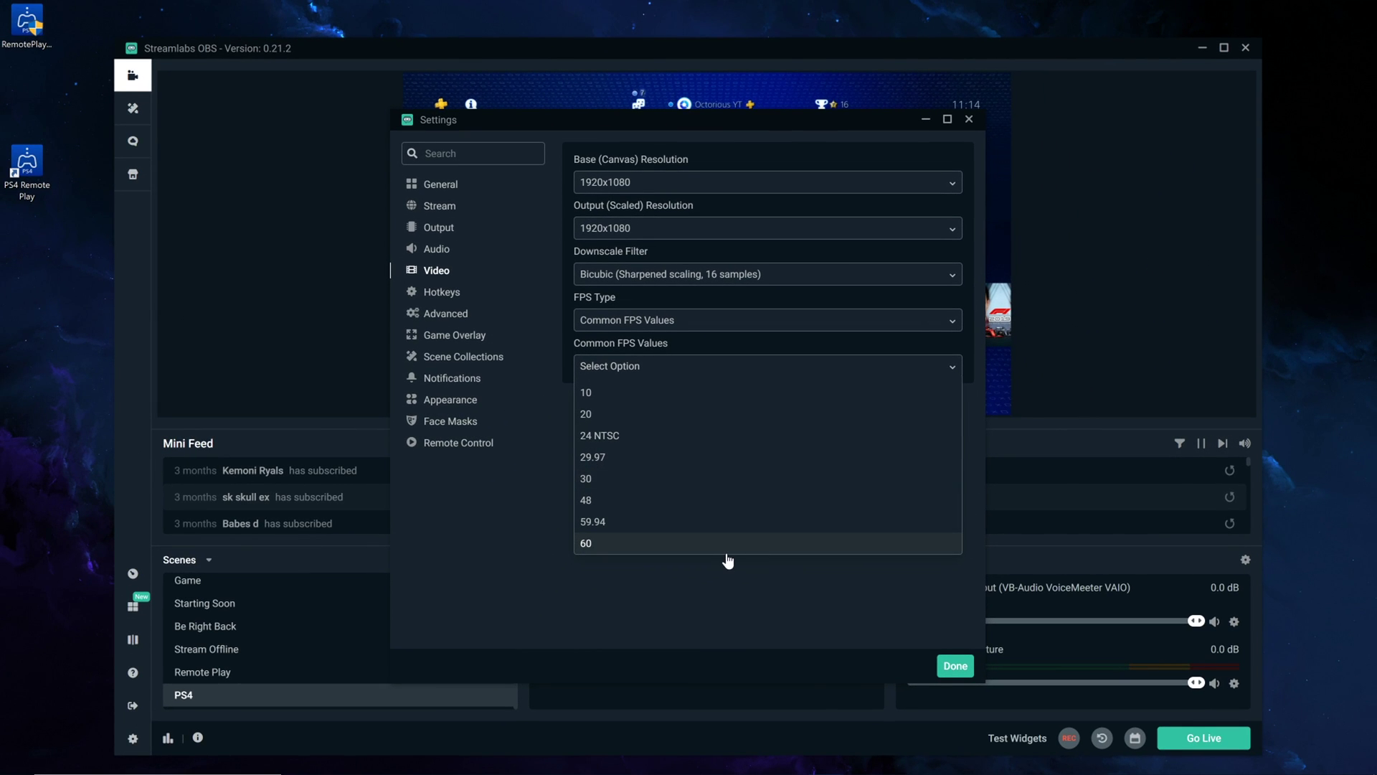
pyautogui.click(728, 561)
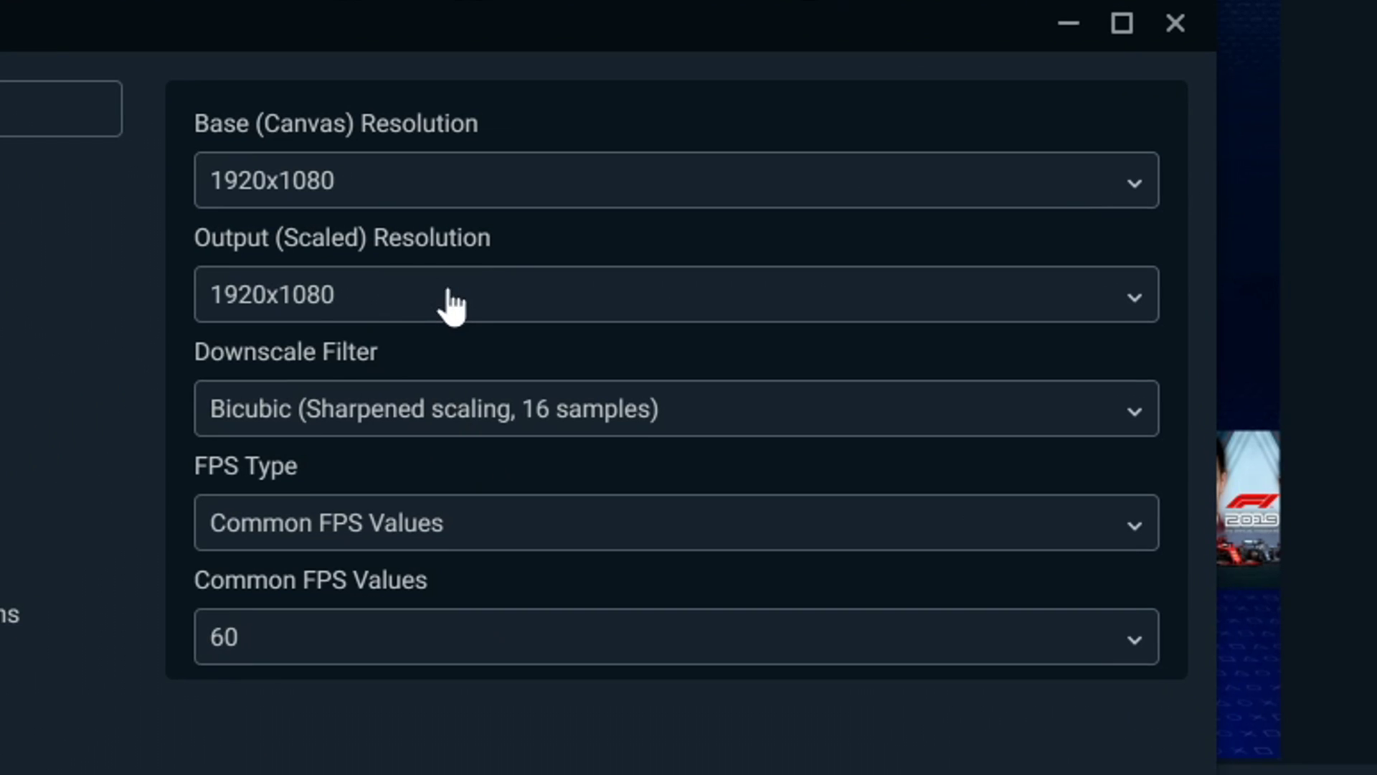
pyautogui.click(677, 229)
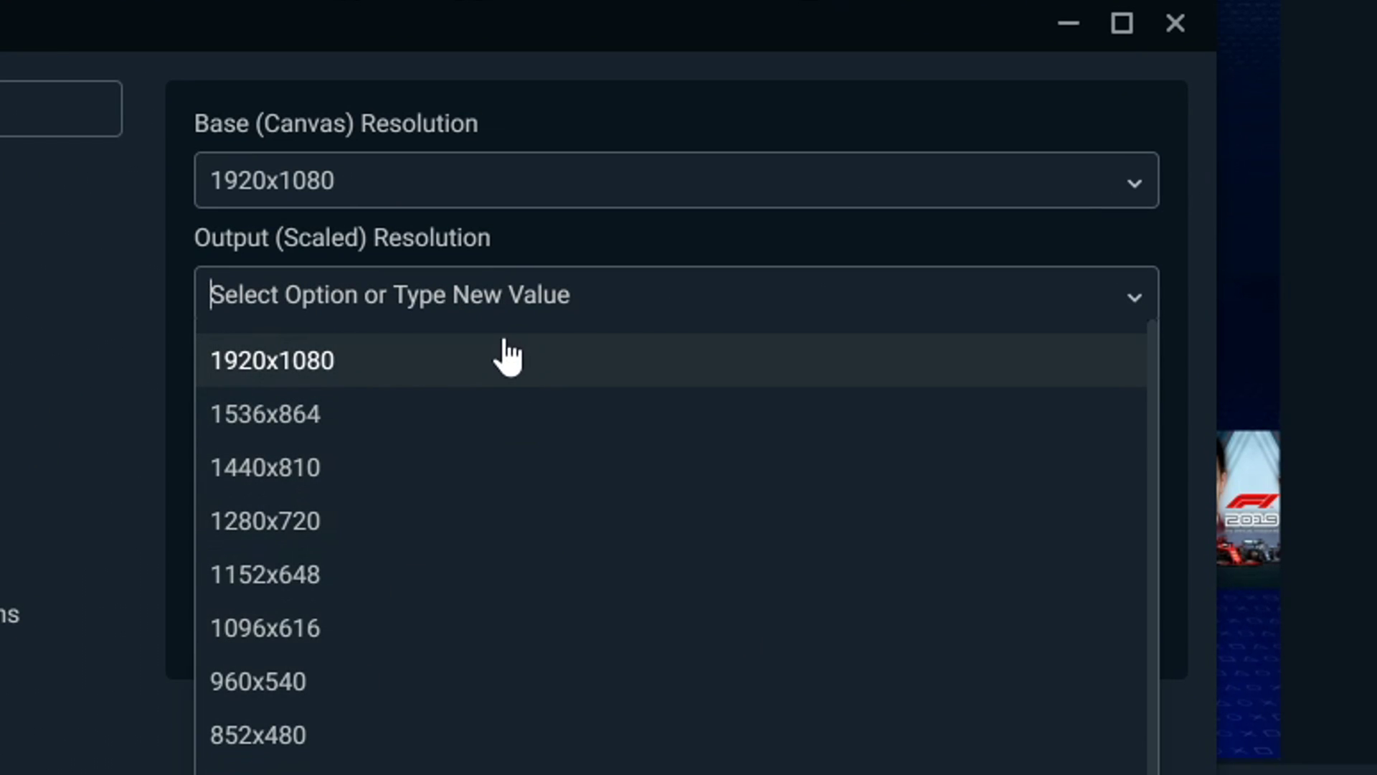
pyautogui.click(438, 356)
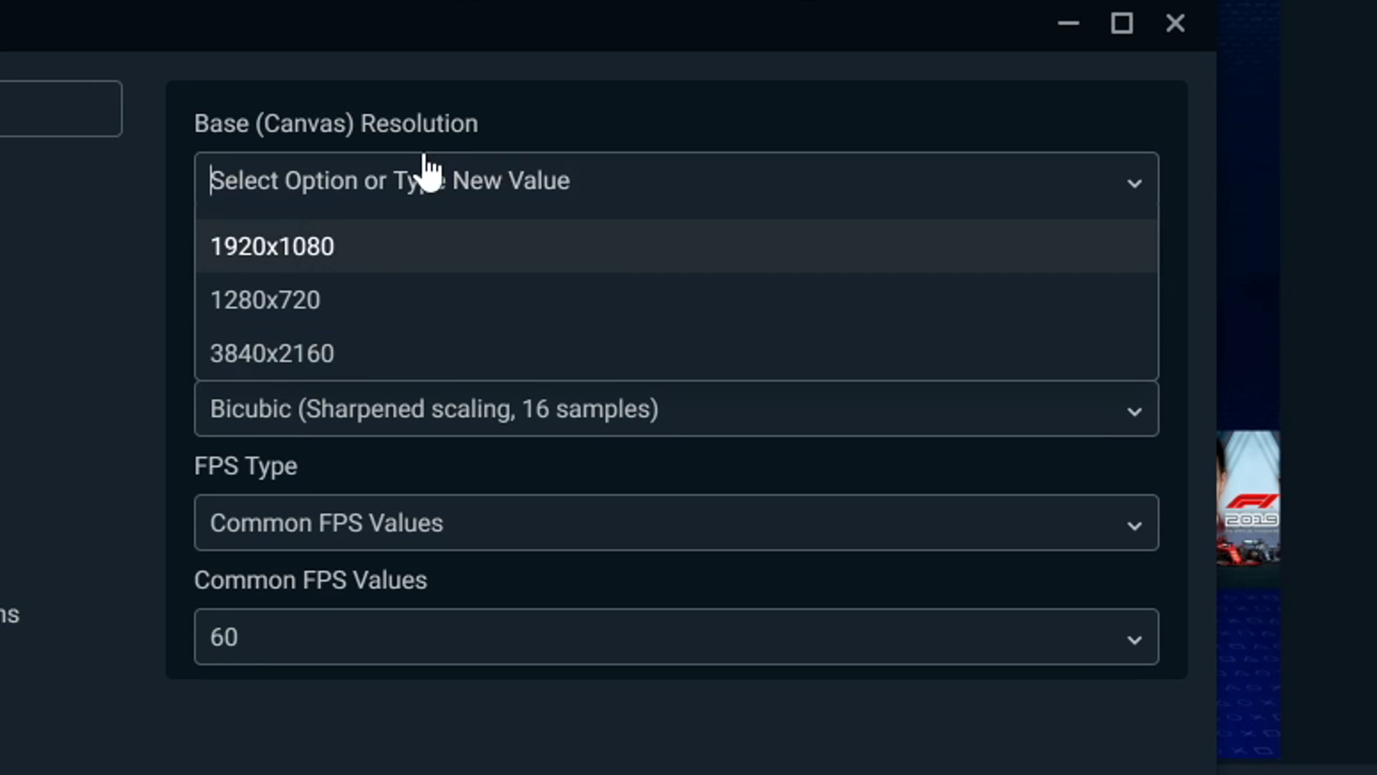